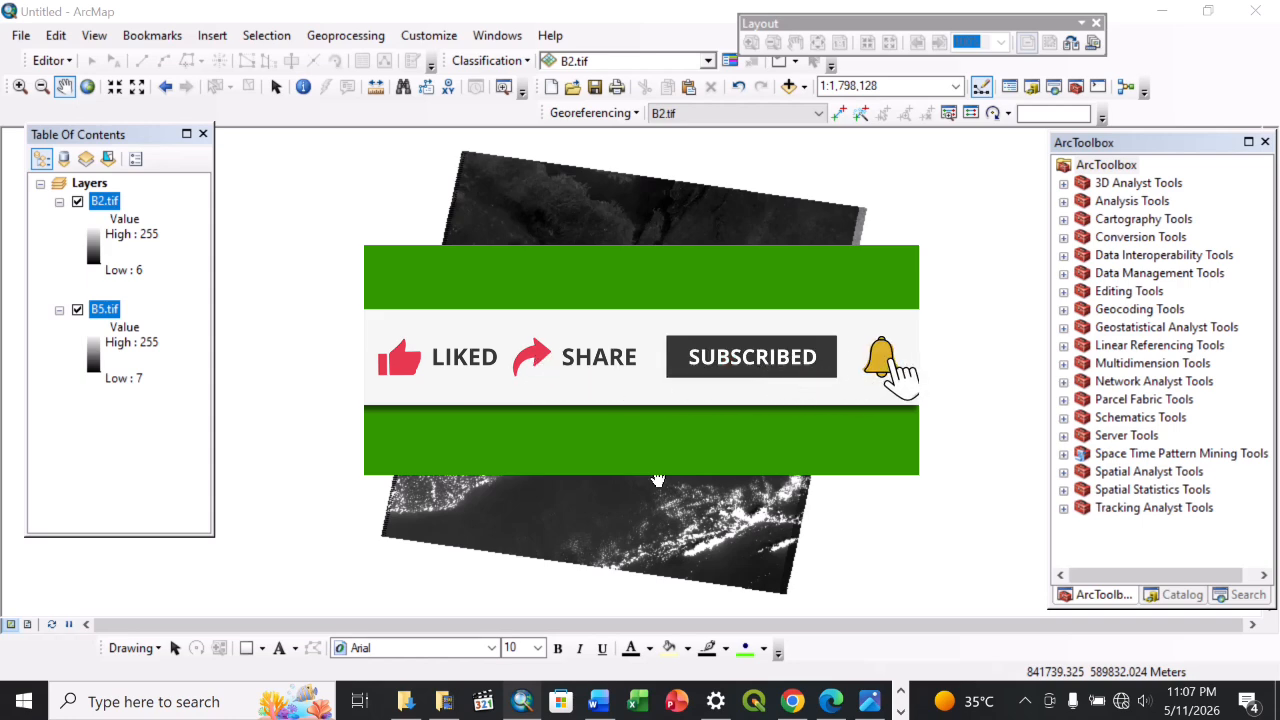
# - Read the MNDWI definition in the Word tutorial note and view the 2000 to 2025 maps in Combined.jpg in the image viewer
pyautogui.click(598, 701)
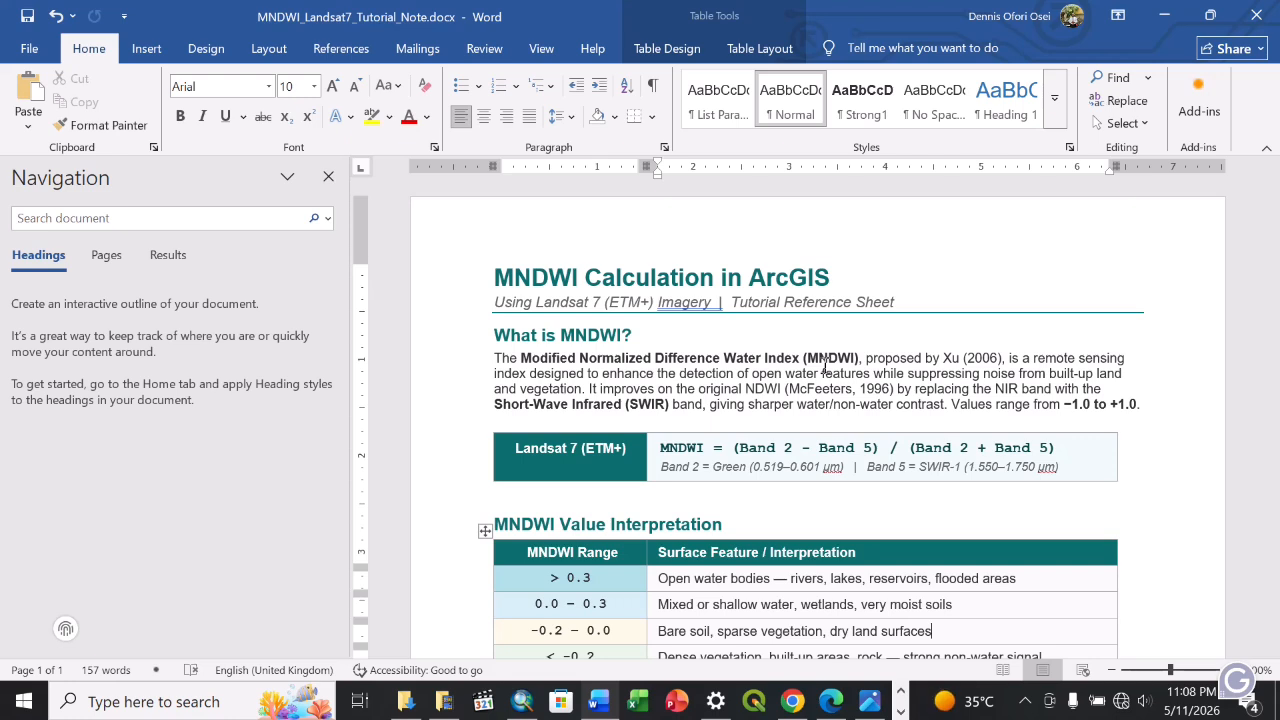
pyautogui.moveTo(748, 389); pyautogui.dragTo(904, 389)
pyautogui.click(697, 404)
pyautogui.click(898, 383)
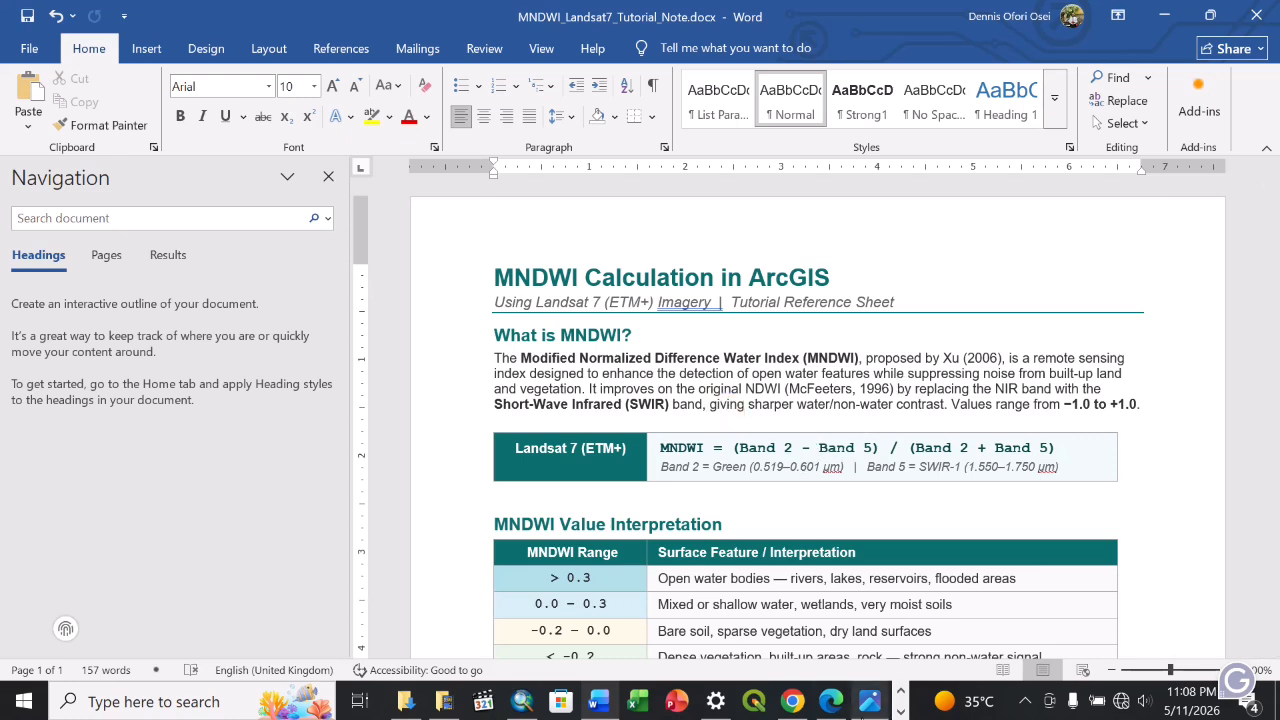
pyautogui.click(866, 708)
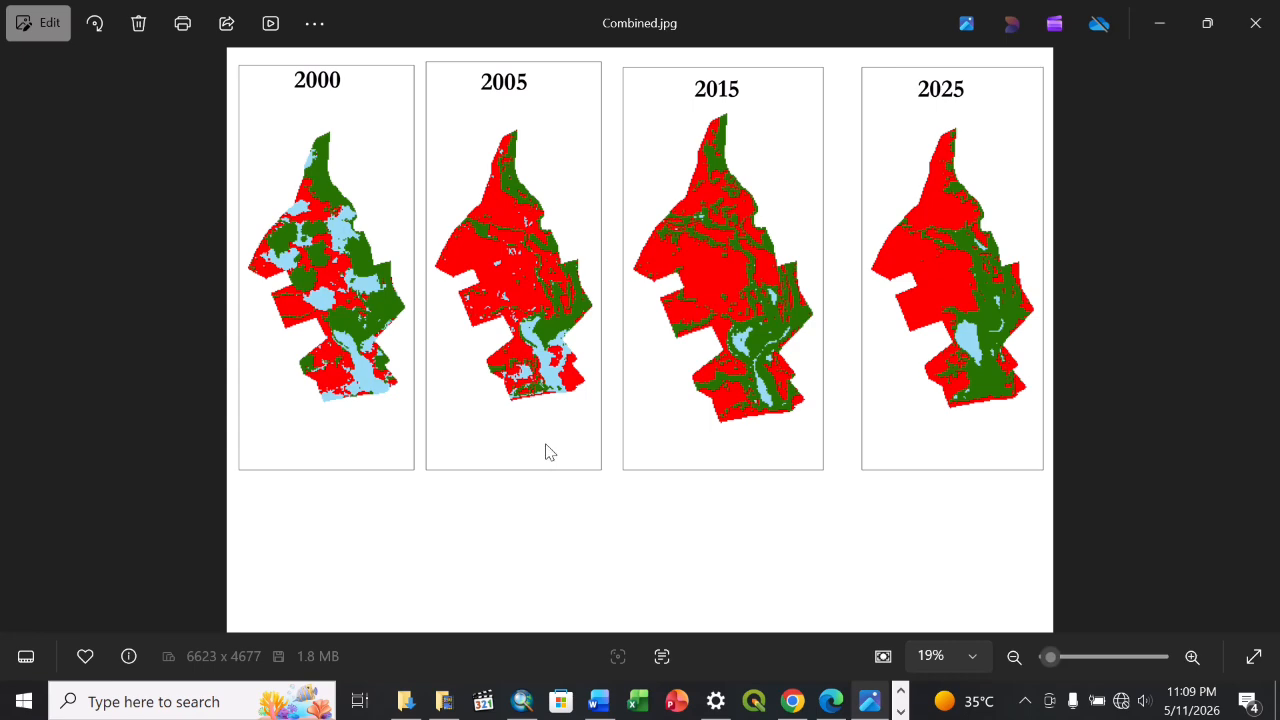
pyautogui.click(528, 705)
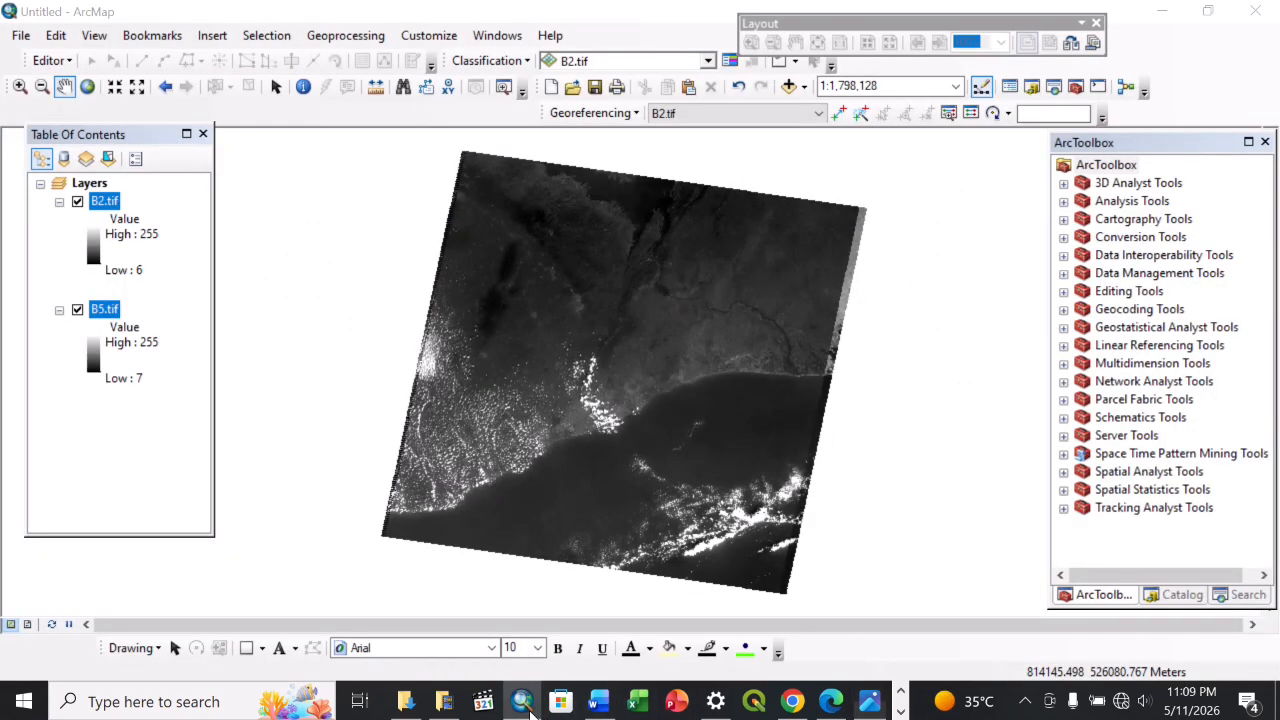
# - Examine the Landsat 7 MNDWI formula and the value interpretation table in the Word tutorial note
pyautogui.click(598, 702)
pyautogui.scroll(-4, 697, 501)
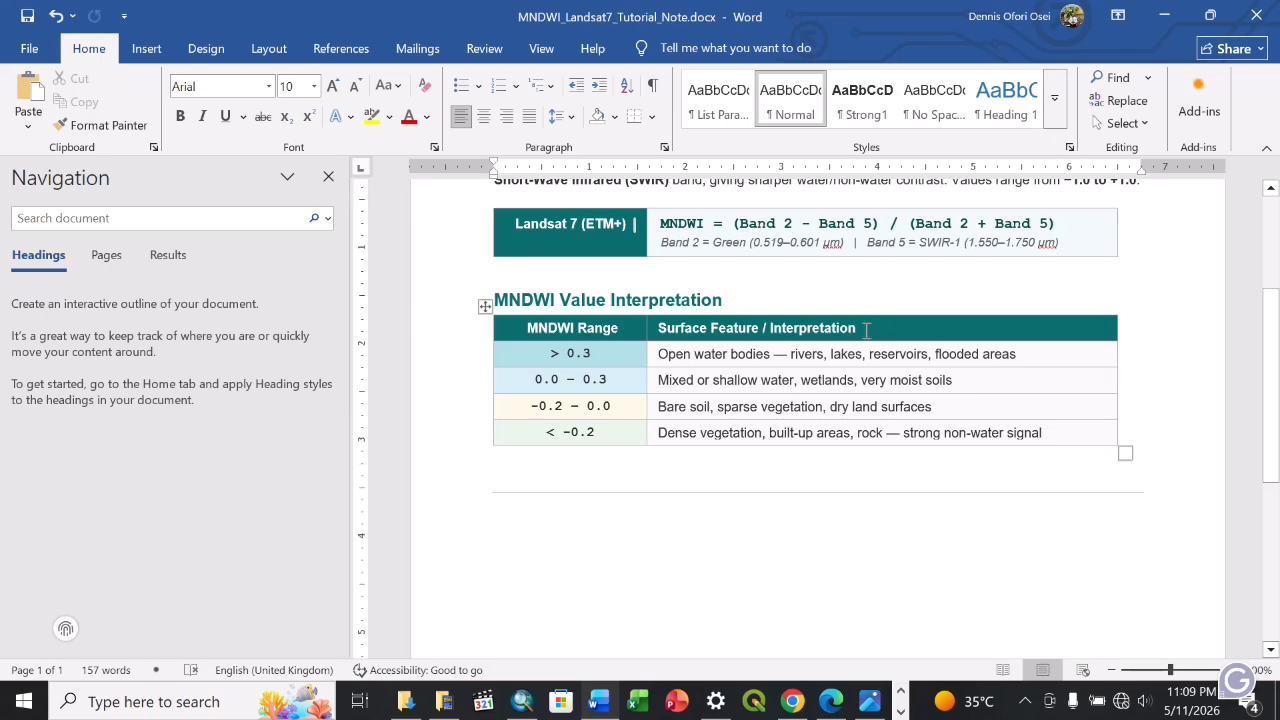
pyautogui.scroll(5, 866, 330)
pyautogui.moveTo(592, 302); pyautogui.dragTo(656, 301)
pyautogui.click(594, 301)
pyautogui.click(655, 302)
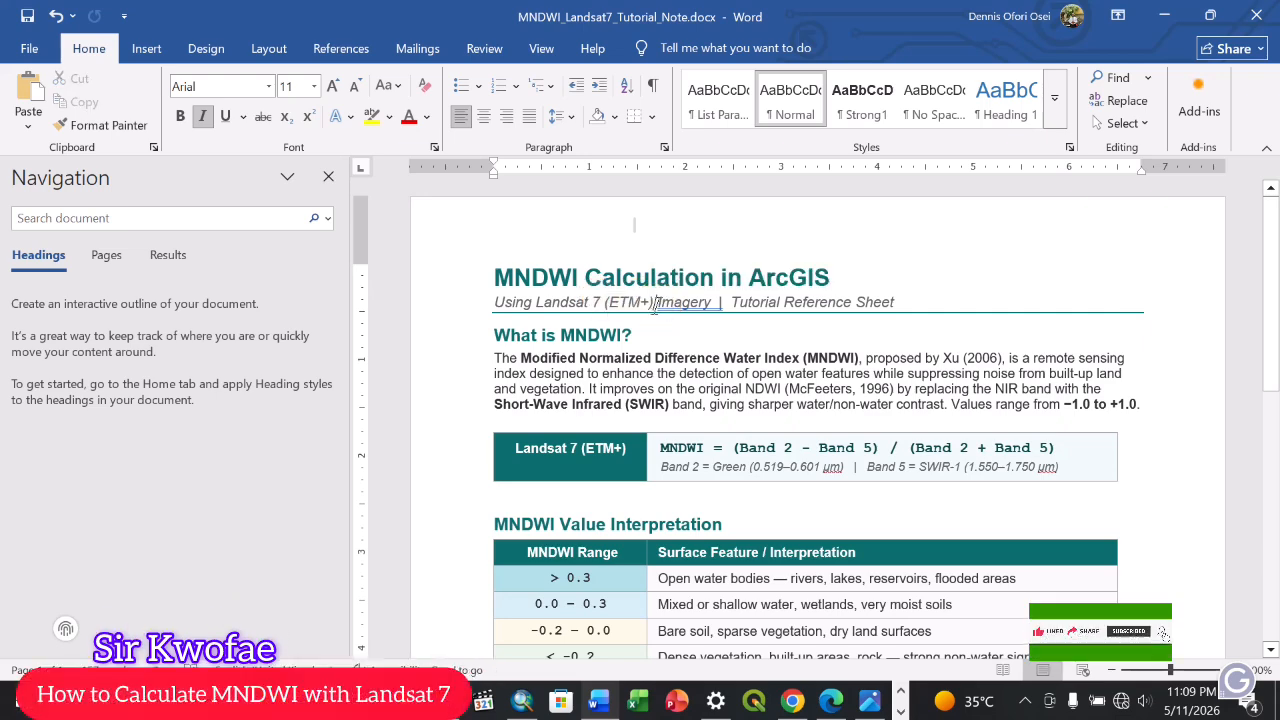
pyautogui.scroll(-2, 655, 302)
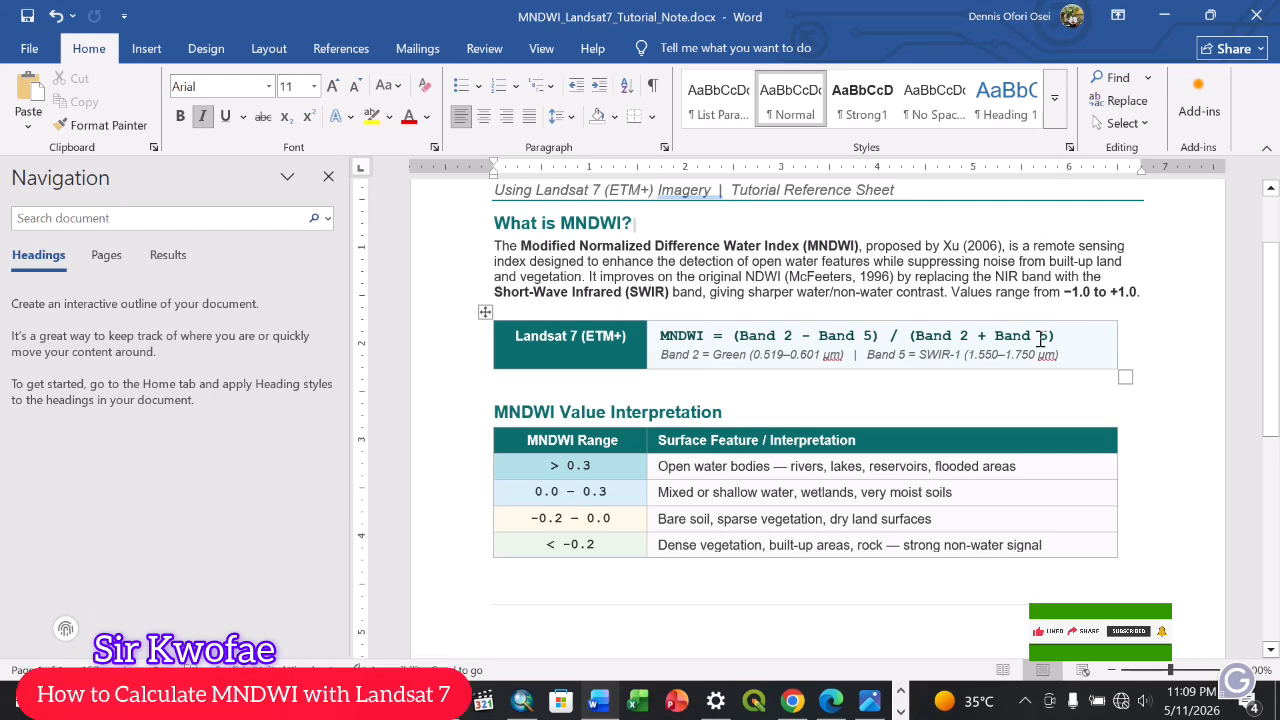
pyautogui.scroll(-2, 1040, 338)
pyautogui.moveTo(684, 346); pyautogui.dragTo(898, 426)
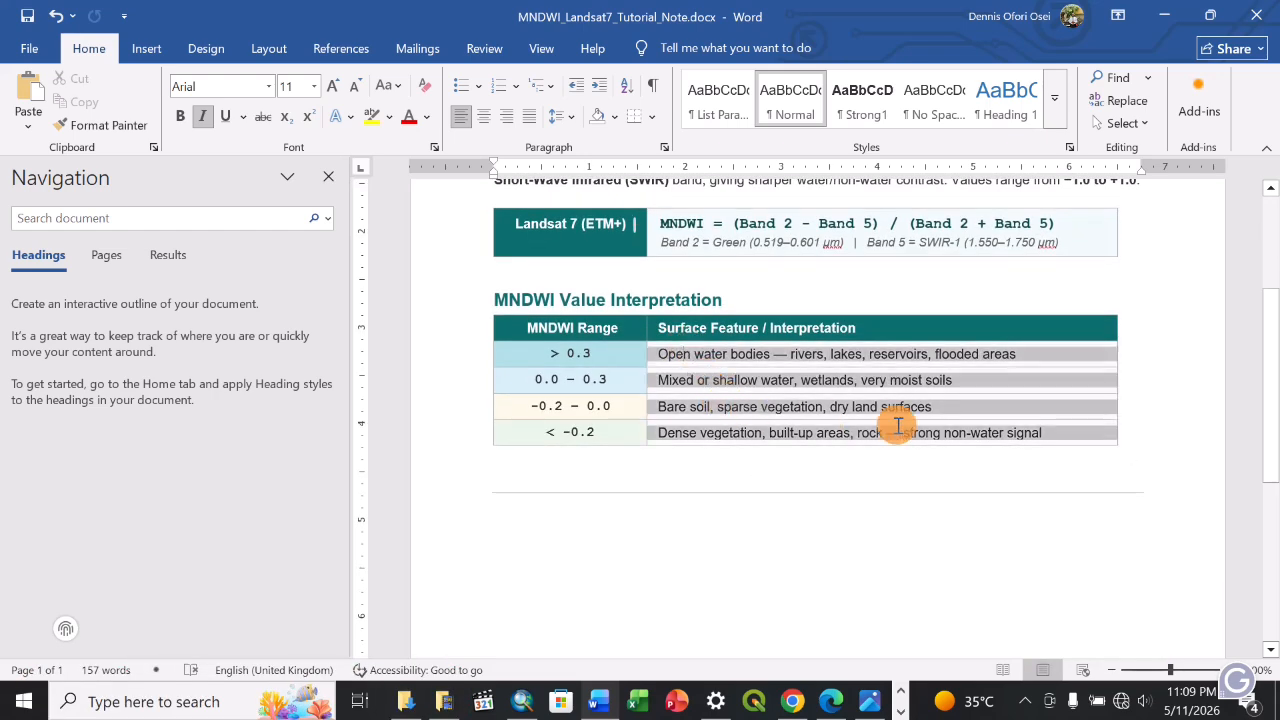
# - Switch to ArcMap and select the B2.tif and B5.tif layers in turn to identify the two input bands
pyautogui.click(522, 701)
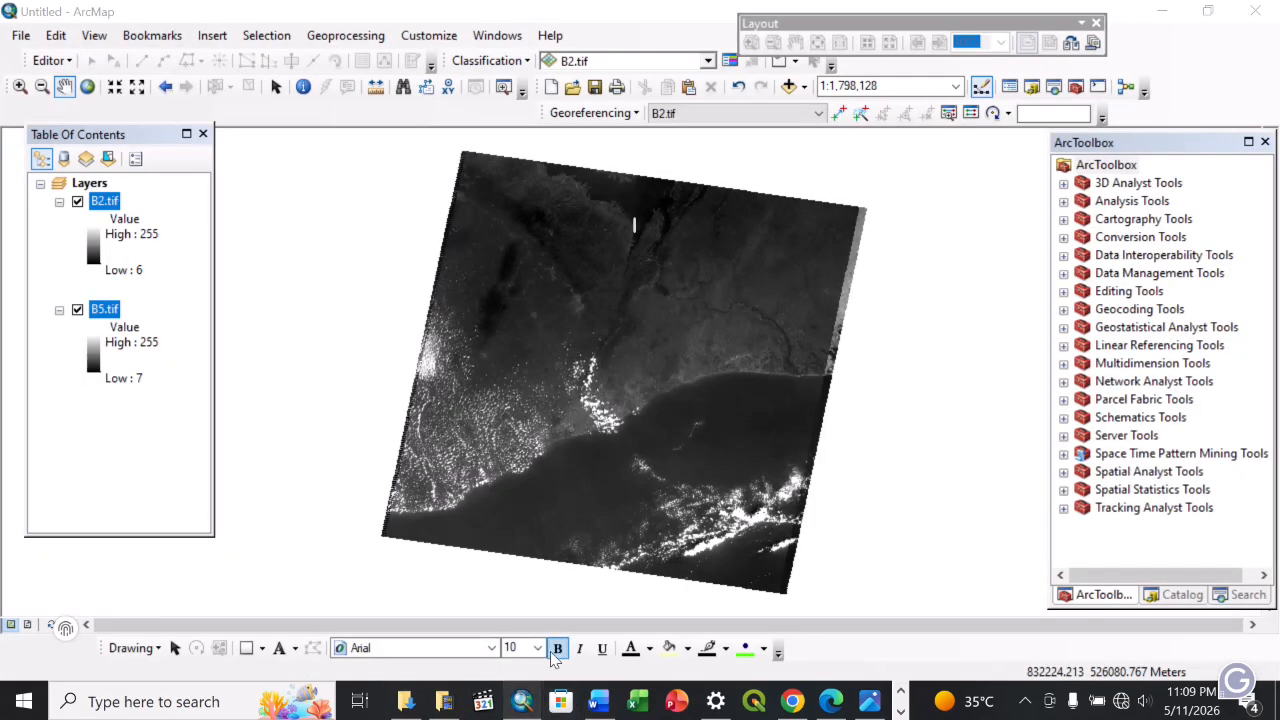
pyautogui.click(104, 201)
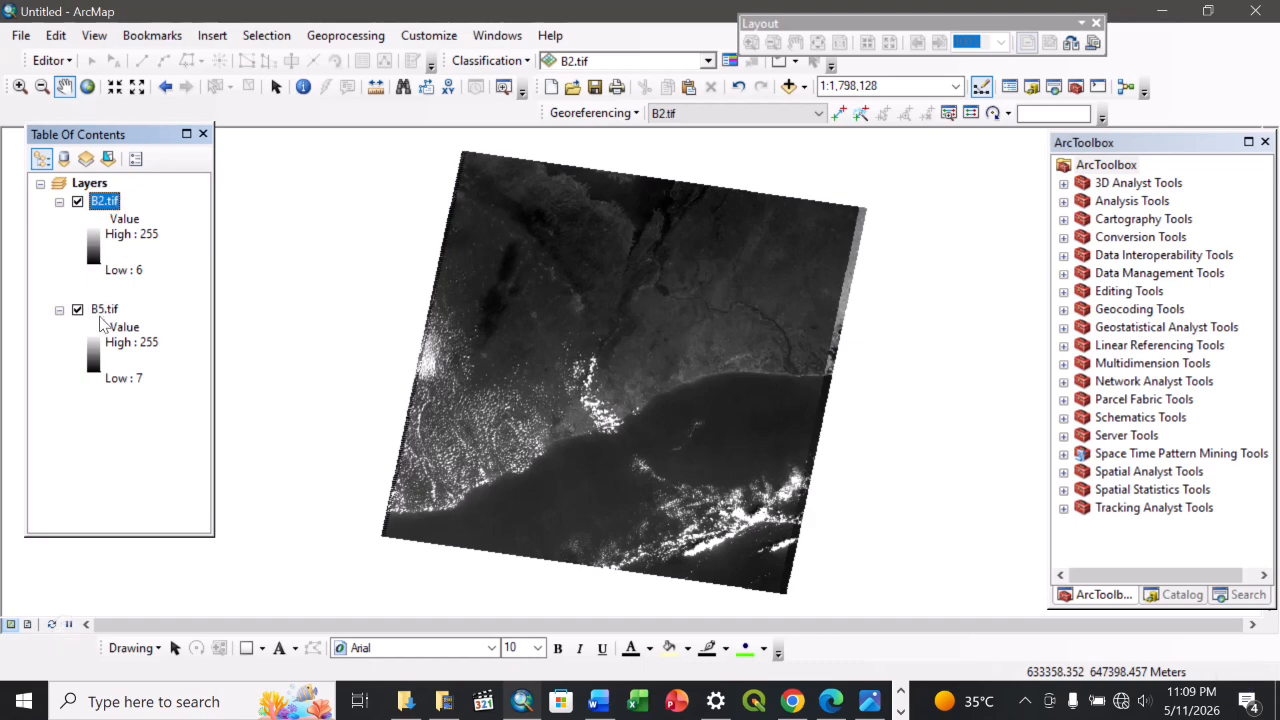
pyautogui.click(103, 311)
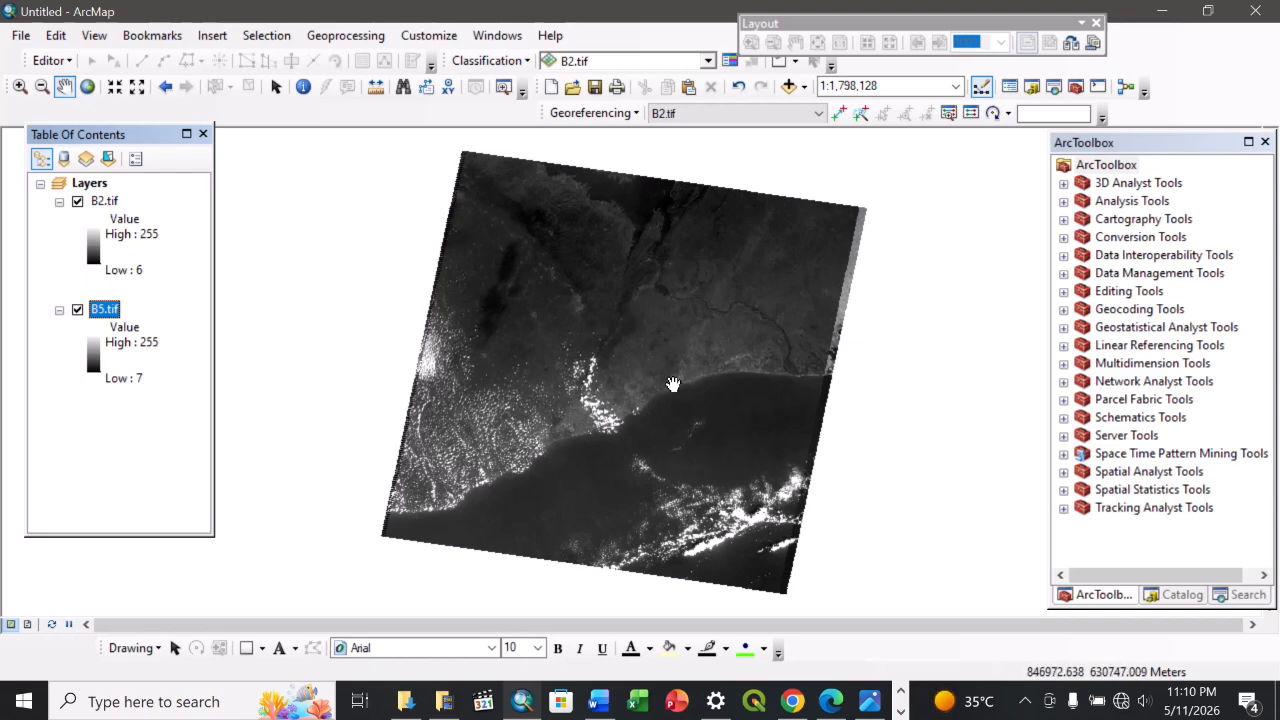
# - Open the Raster Calculator from the Spatial Analyst Map Algebra tools
pyautogui.click(1063, 472)
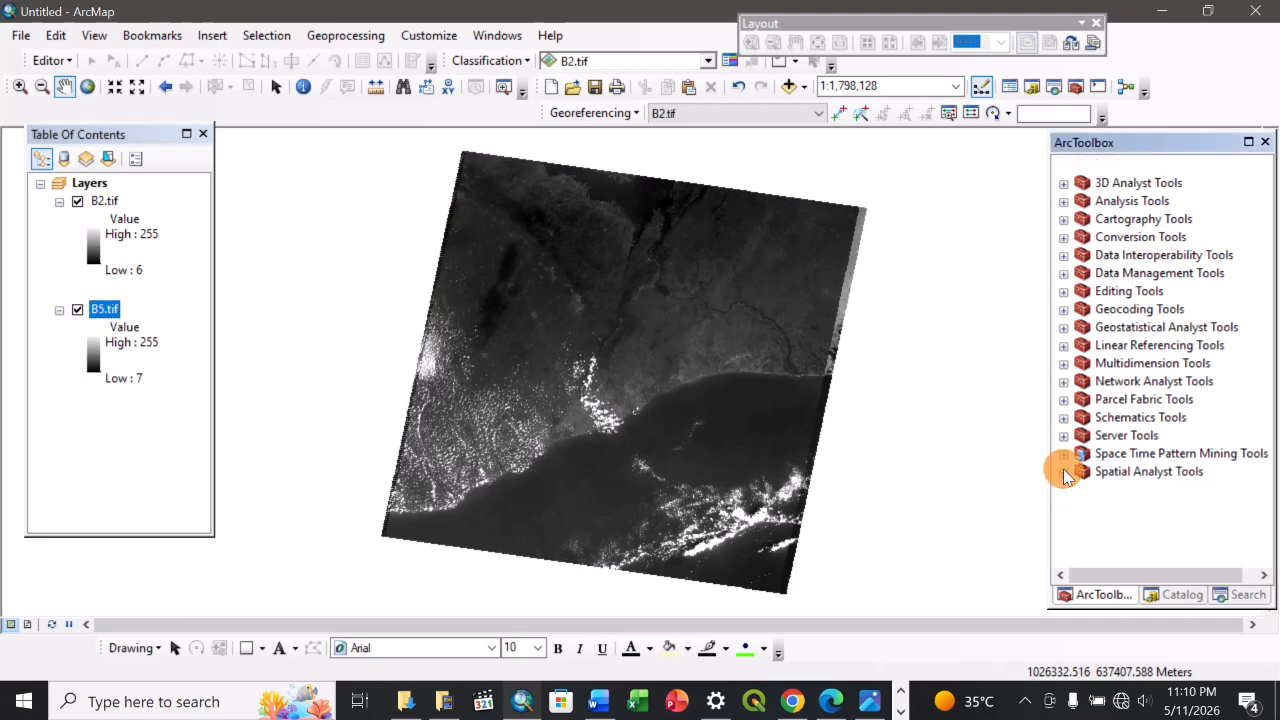
pyautogui.click(1083, 363)
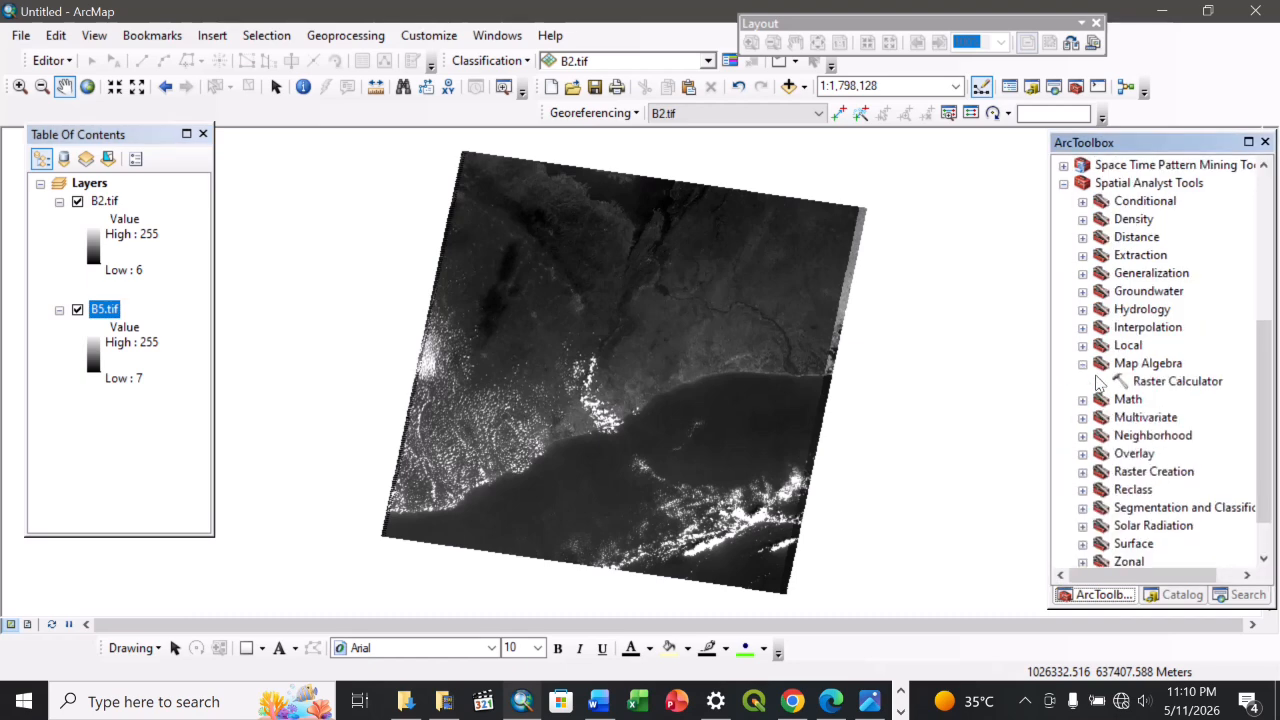
pyautogui.doubleClick(1145, 381)
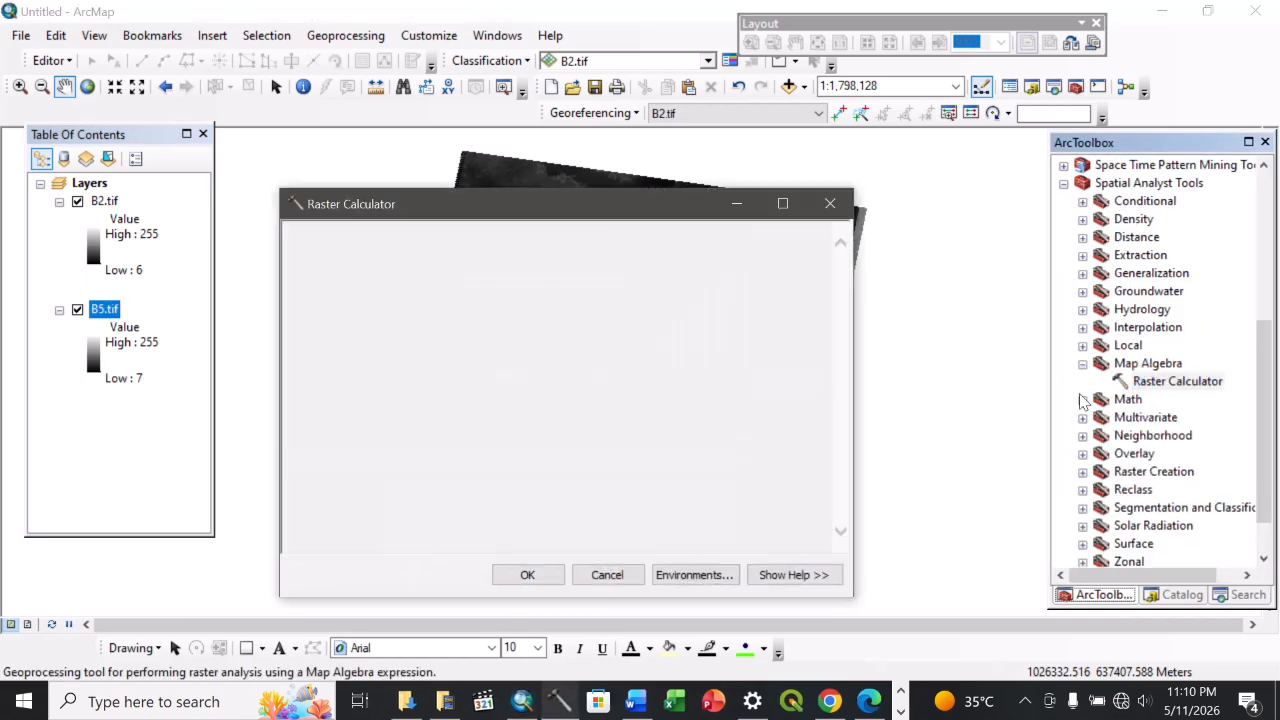
# - Switch to the Word tutorial note and check the MNDWI formula's numerator and denominator
pyautogui.click(632, 705)
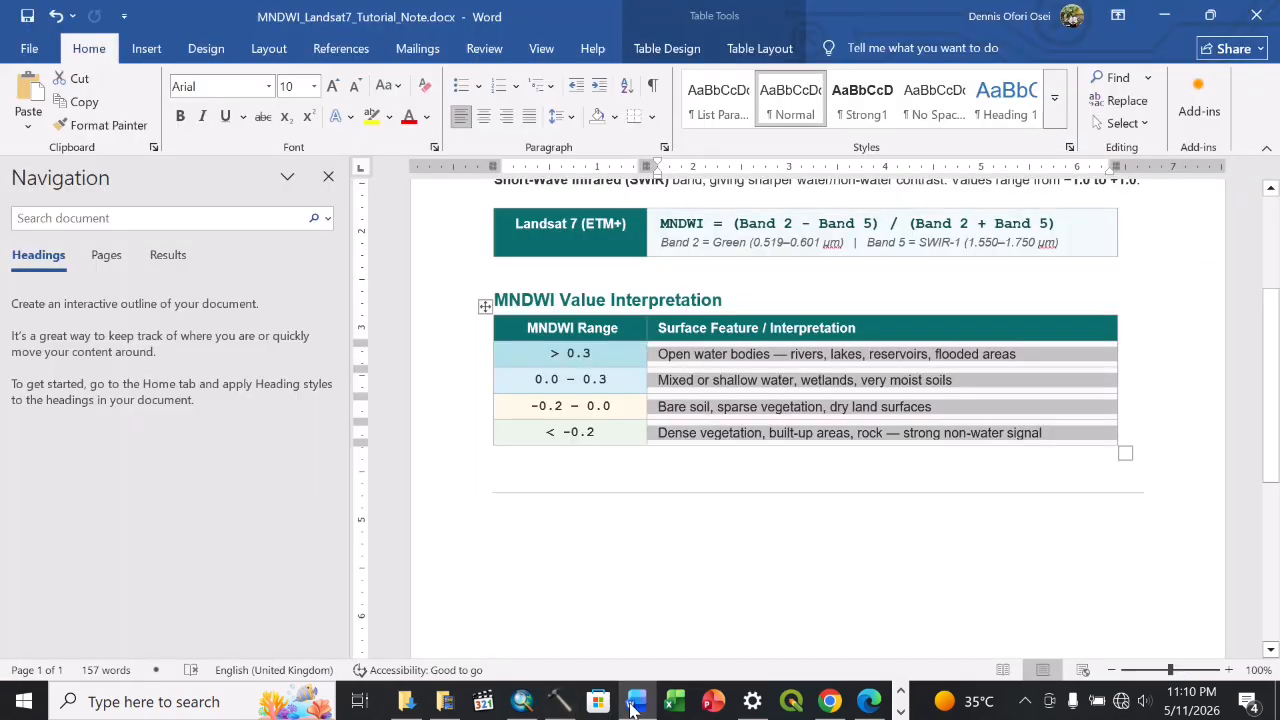
pyautogui.click(775, 224)
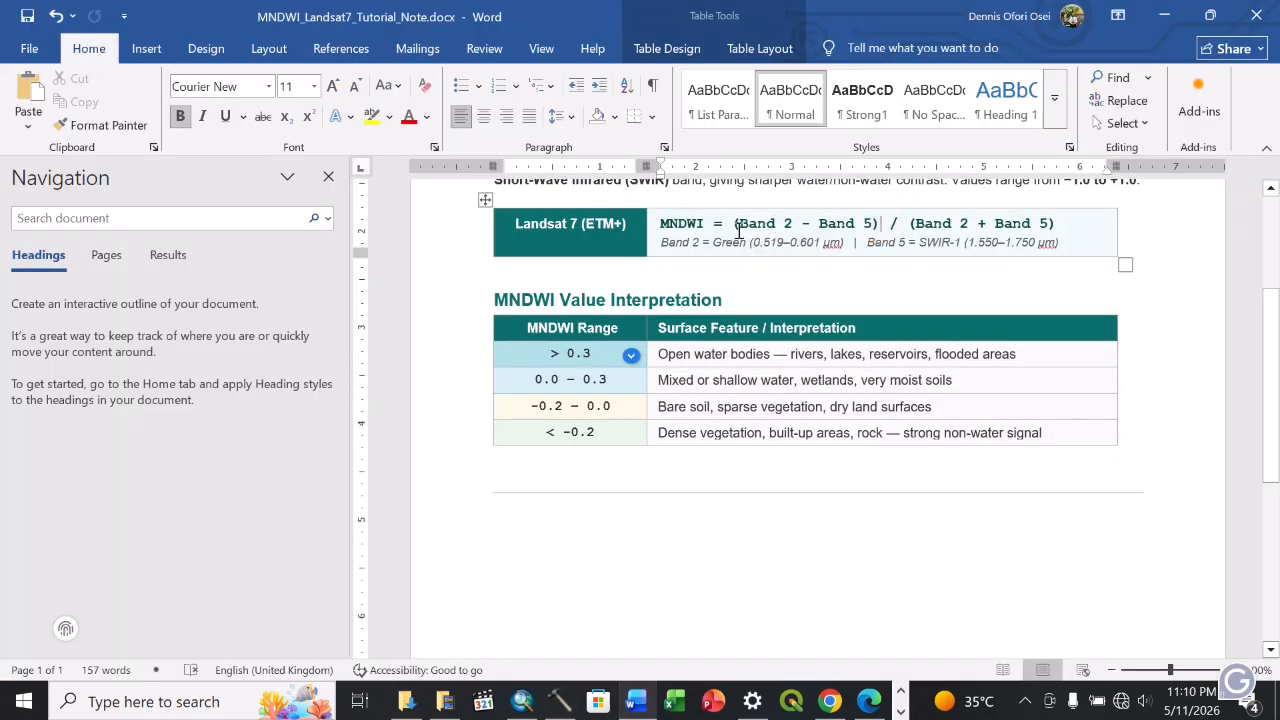
pyautogui.moveTo(731, 224); pyautogui.dragTo(830, 224)
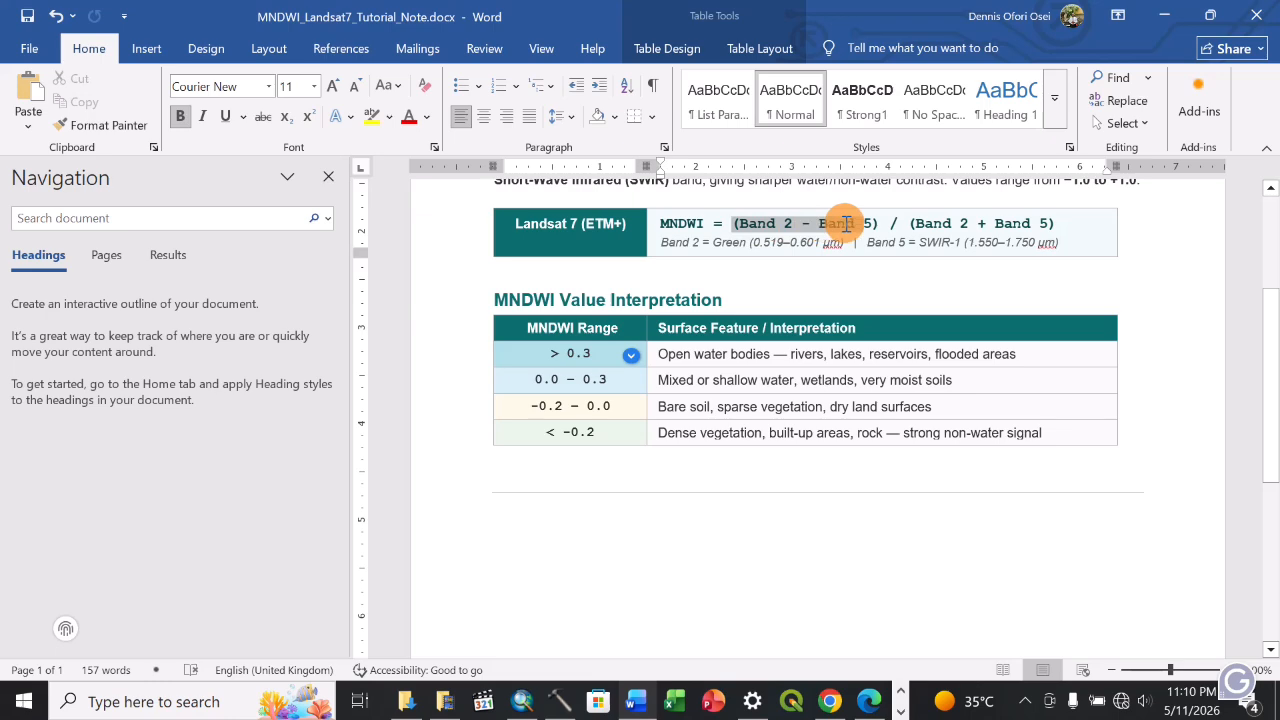
pyautogui.click(796, 224)
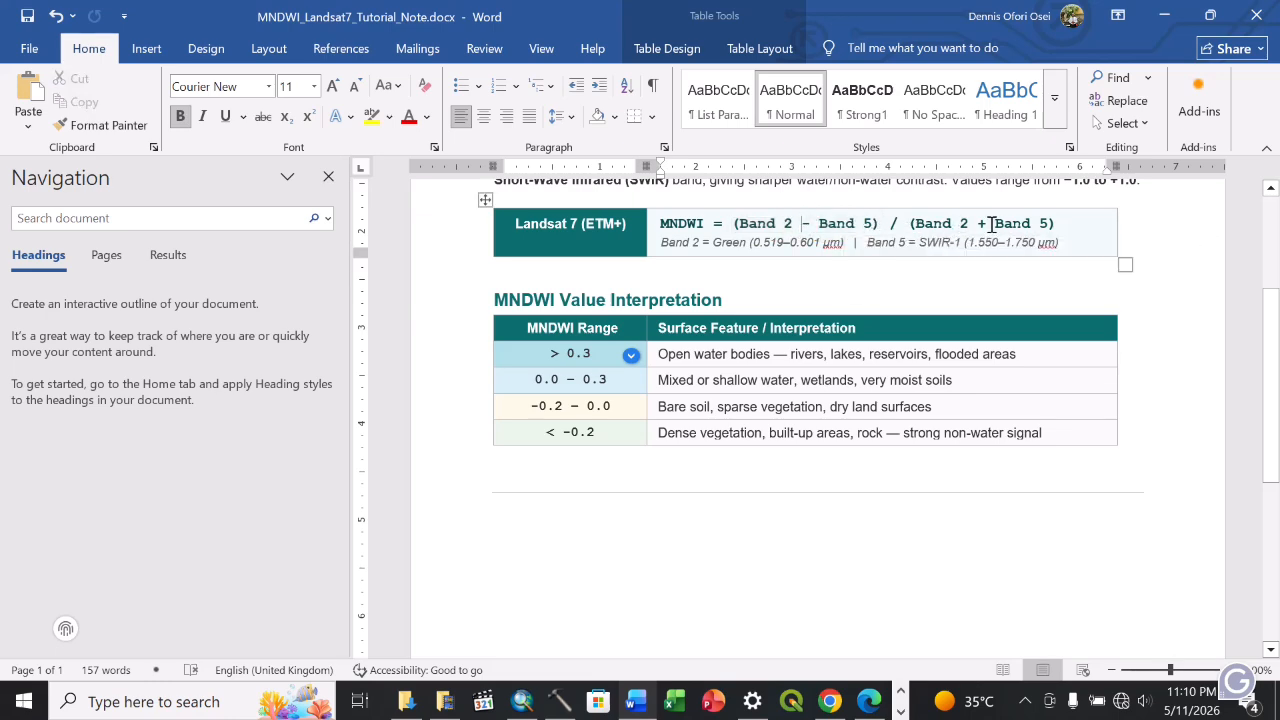
# - Back in ArcMap's Raster Calculator, build the numerator Float("B2.tif" - "B5.tif")
pyautogui.click(562, 704)
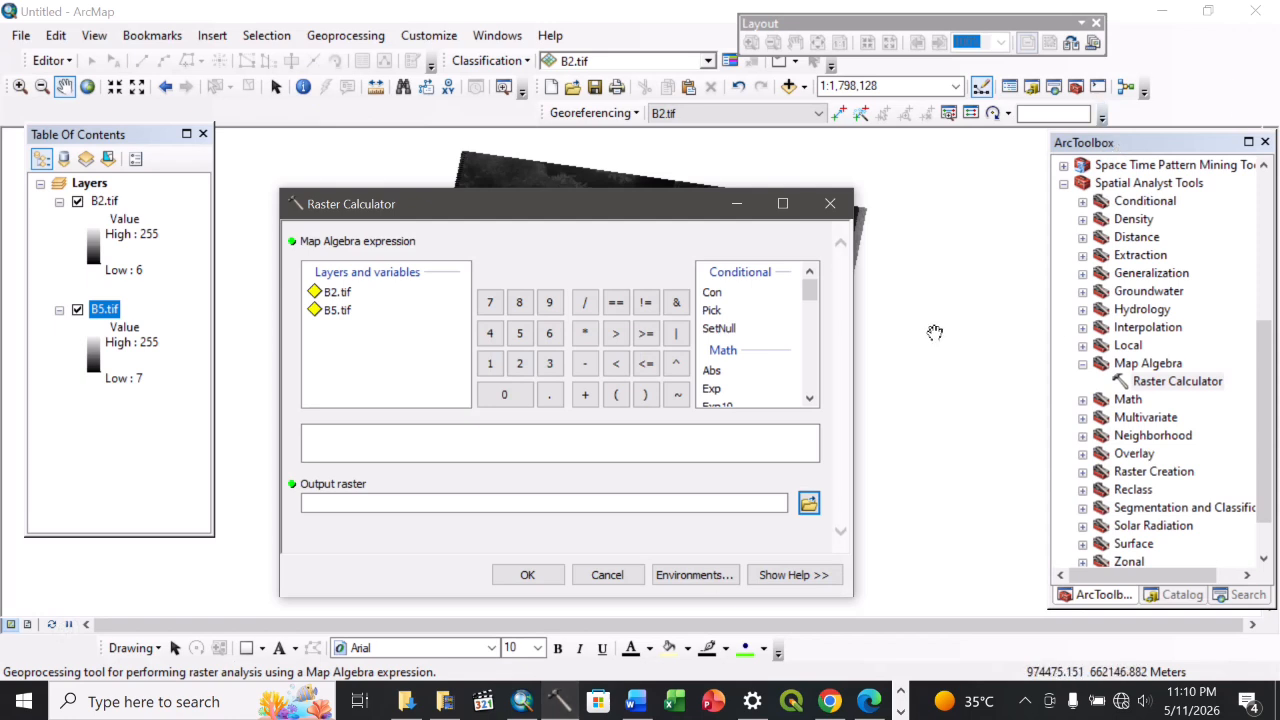
pyautogui.click(815, 397)
pyautogui.click(815, 397)
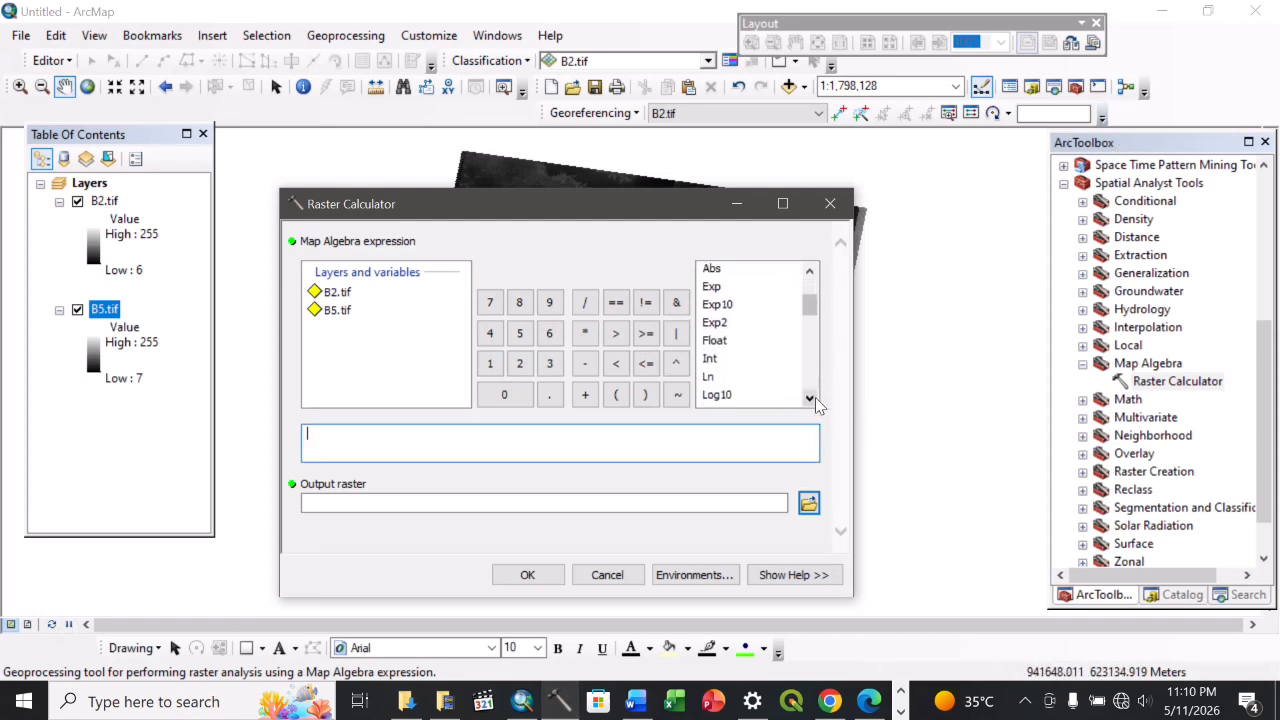
pyautogui.doubleClick(713, 345)
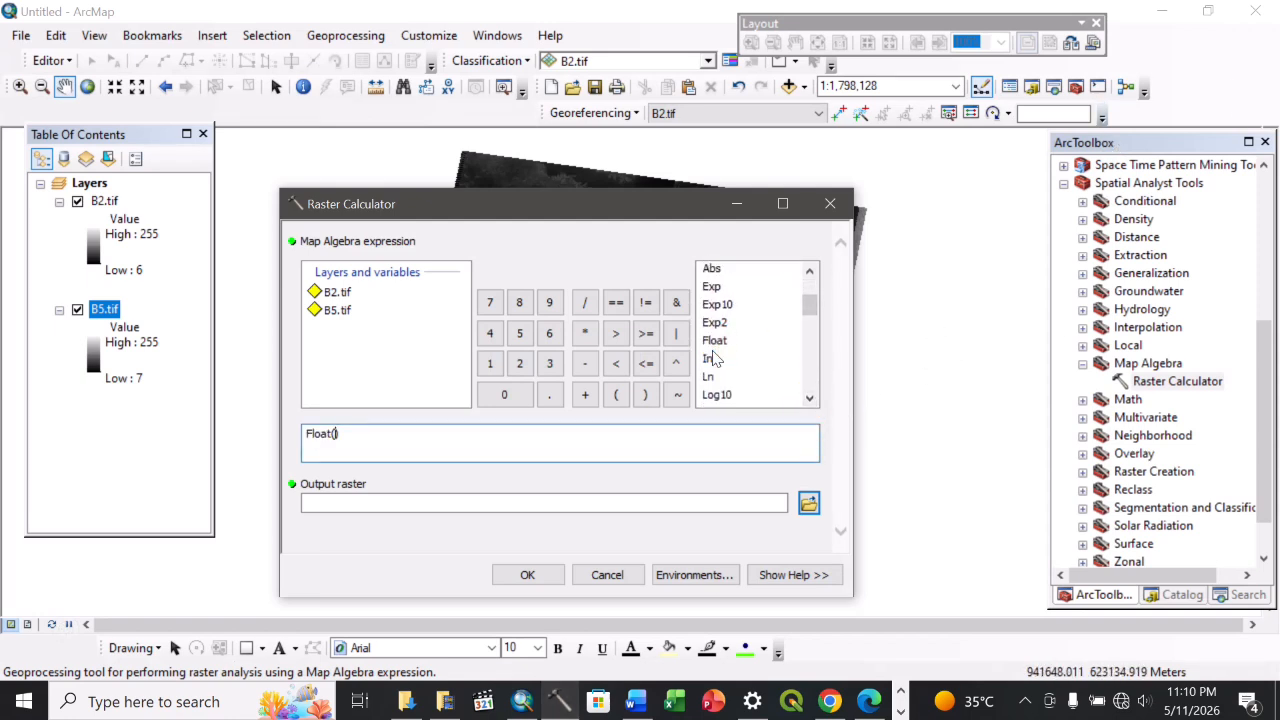
pyautogui.doubleClick(337, 291)
pyautogui.click(585, 363)
pyautogui.doubleClick(337, 309)
pyautogui.click(447, 443)
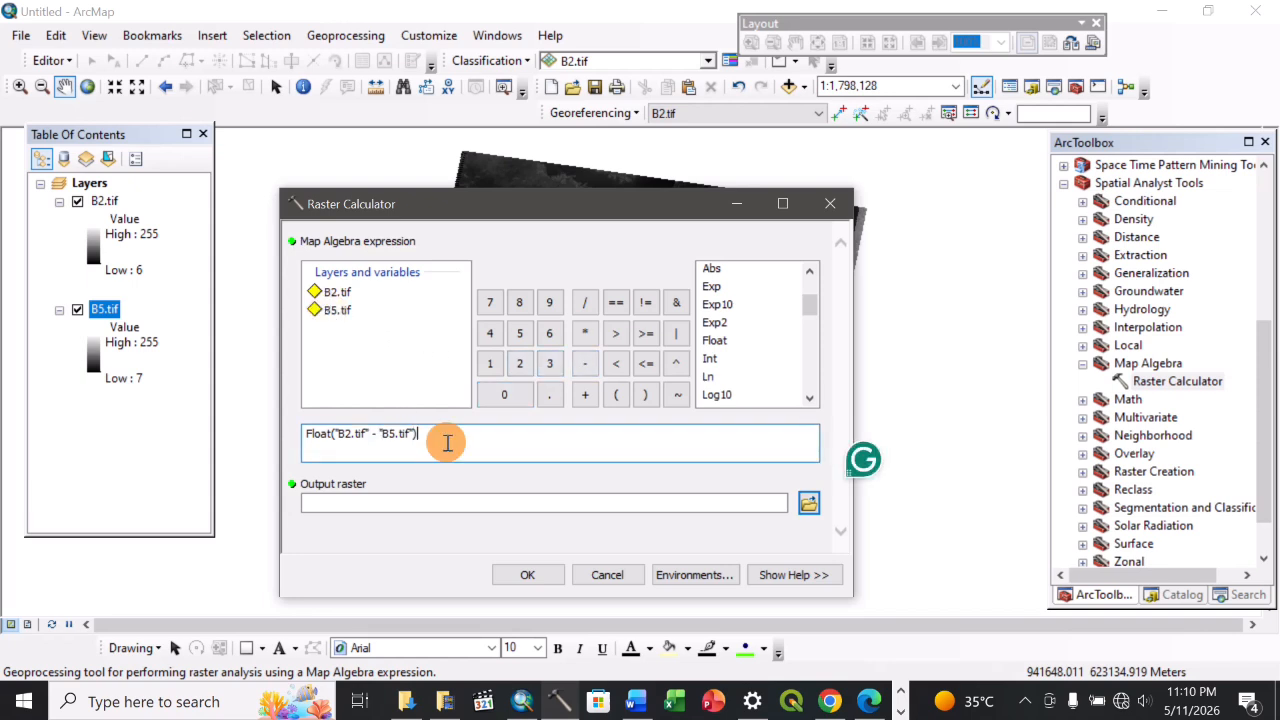
# - Complete the map algebra expression by dividing the numerator by Float("B2.tif" + "B5.tif")
pyautogui.click(585, 302)
pyautogui.doubleClick(714, 340)
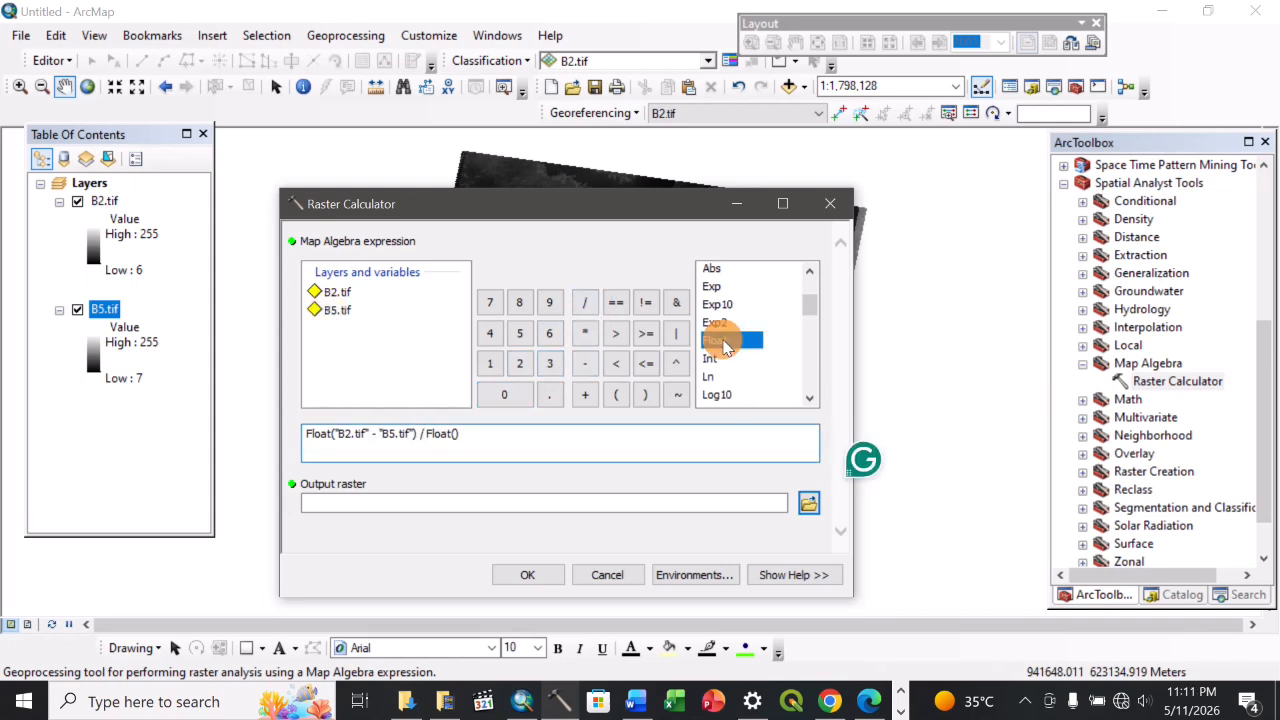
pyautogui.doubleClick(337, 291)
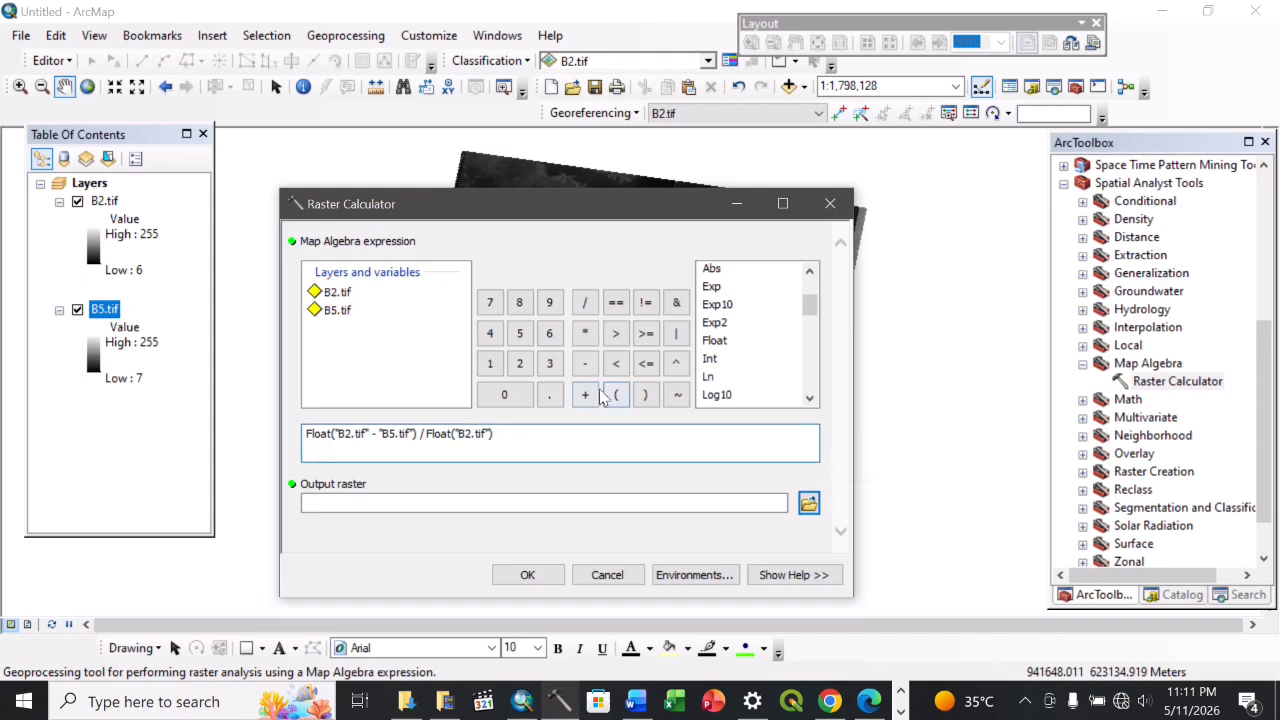
pyautogui.click(585, 394)
pyautogui.doubleClick(337, 309)
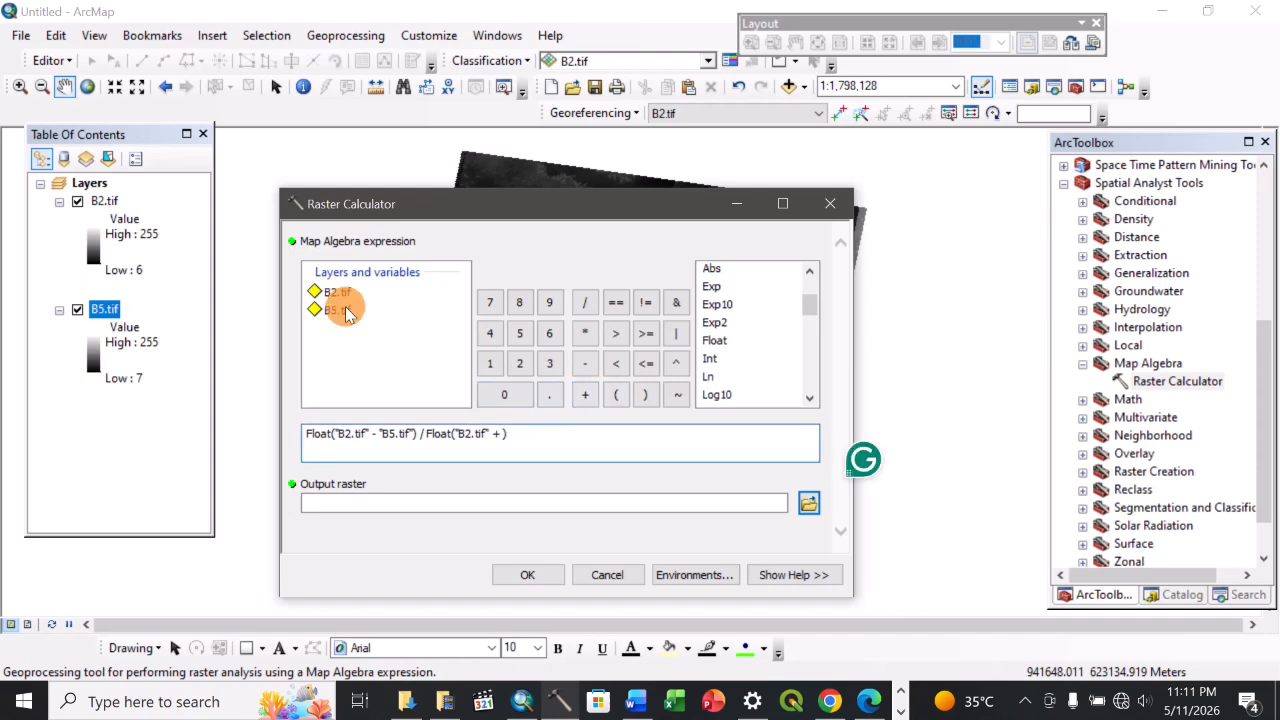
# - Keep the default output raster b2_rastercal and run the MNDWI calculation
pyautogui.click(541, 505)
pyautogui.click(553, 442)
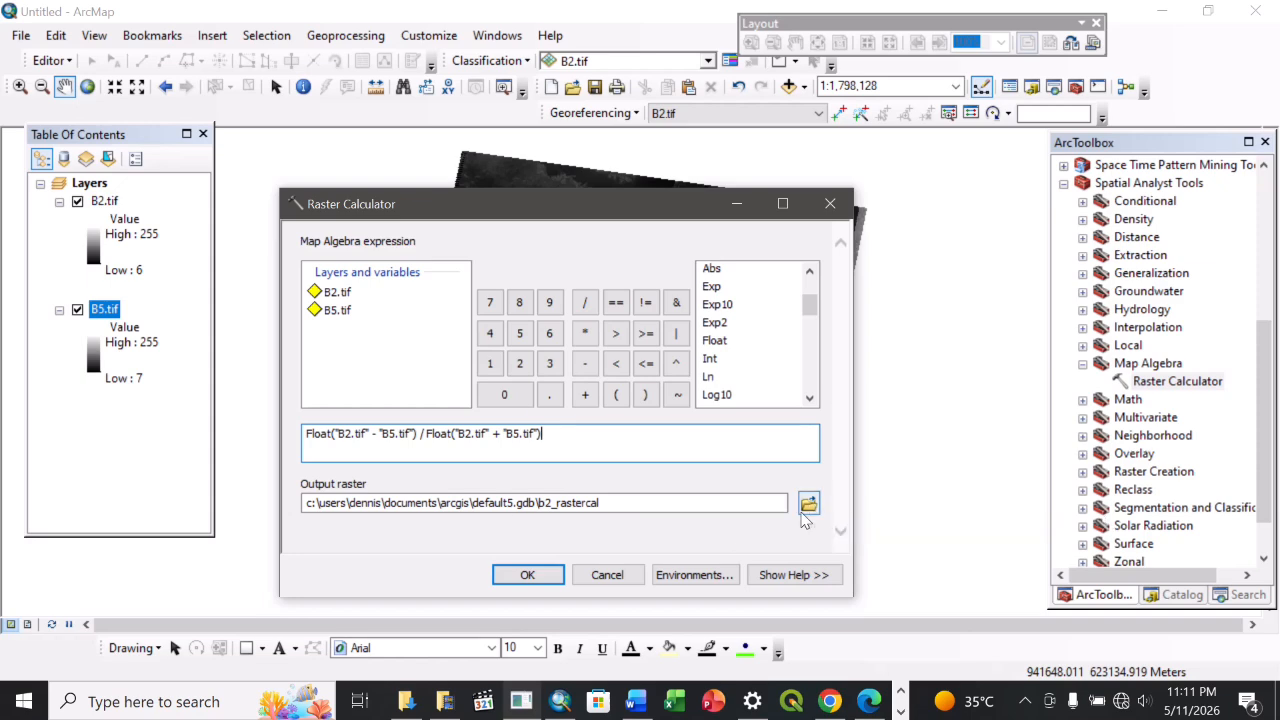
pyautogui.click(516, 578)
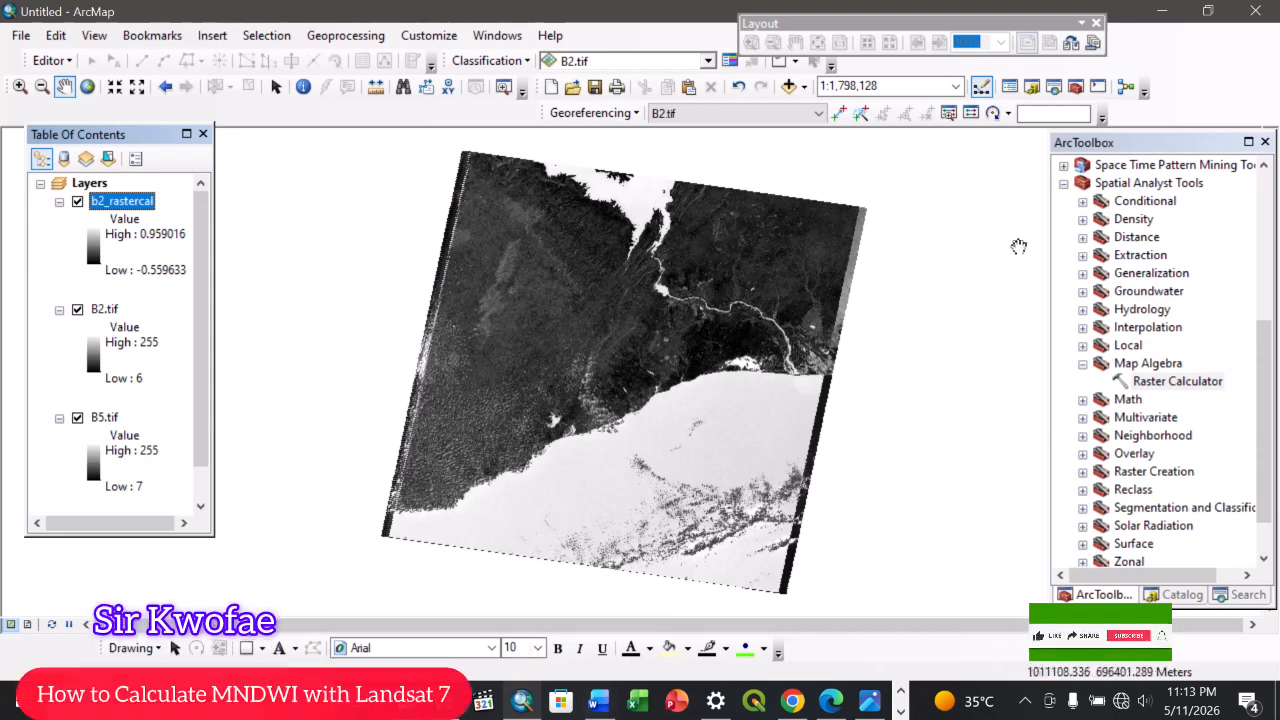
# - Browse the catalog to the Sakumono folder and add Boundary_Sakumono.shp to the map
pyautogui.click(1032, 88)
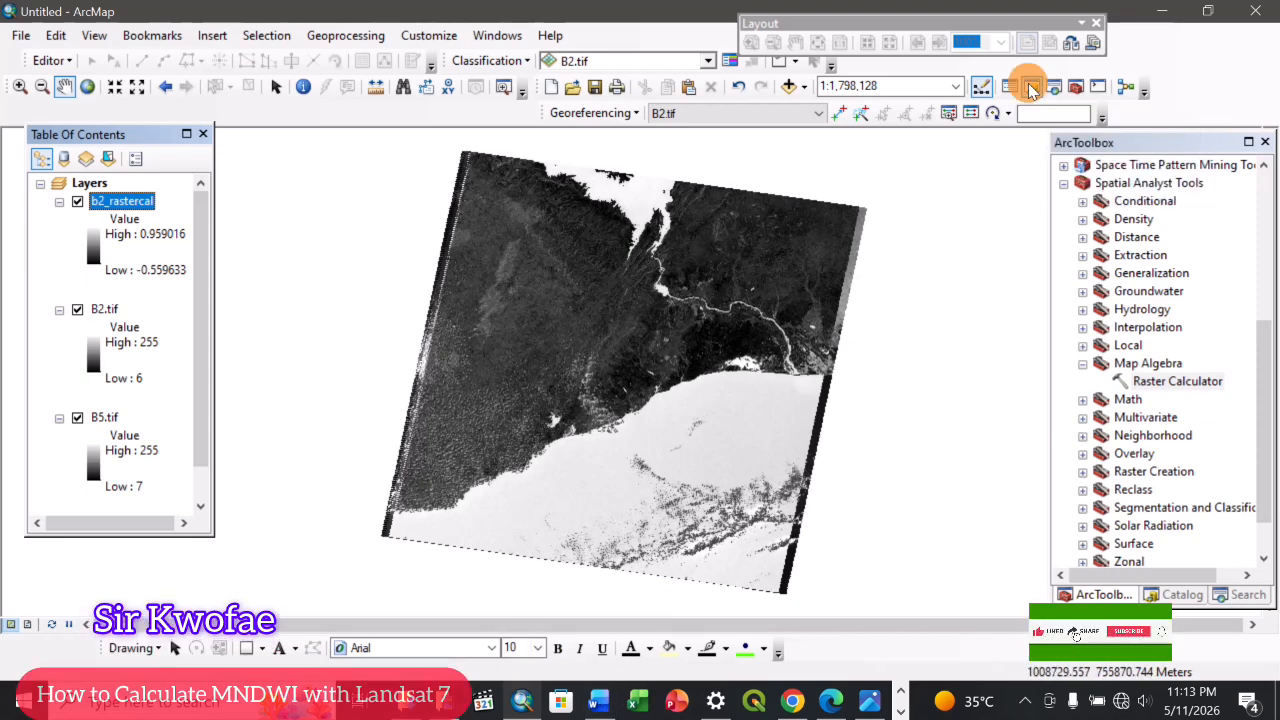
pyautogui.click(1080, 248)
pyautogui.doubleClick(1121, 380)
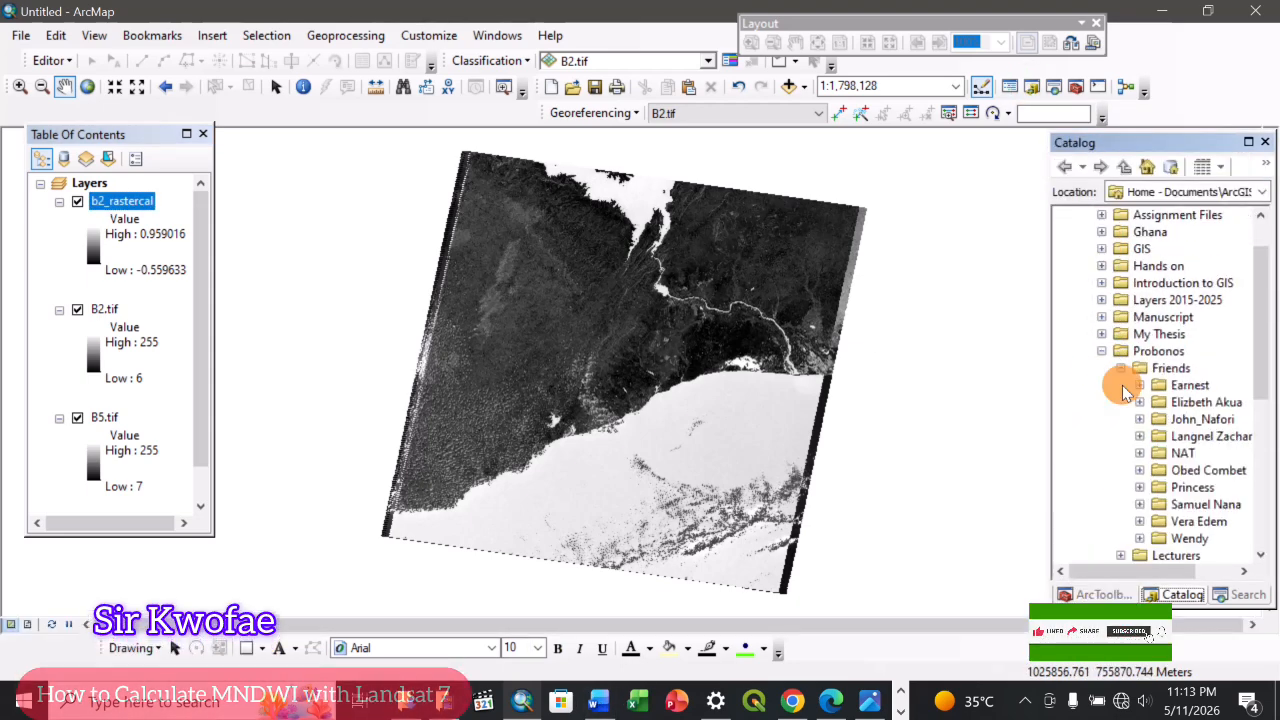
pyautogui.click(1140, 437)
pyautogui.click(1159, 470)
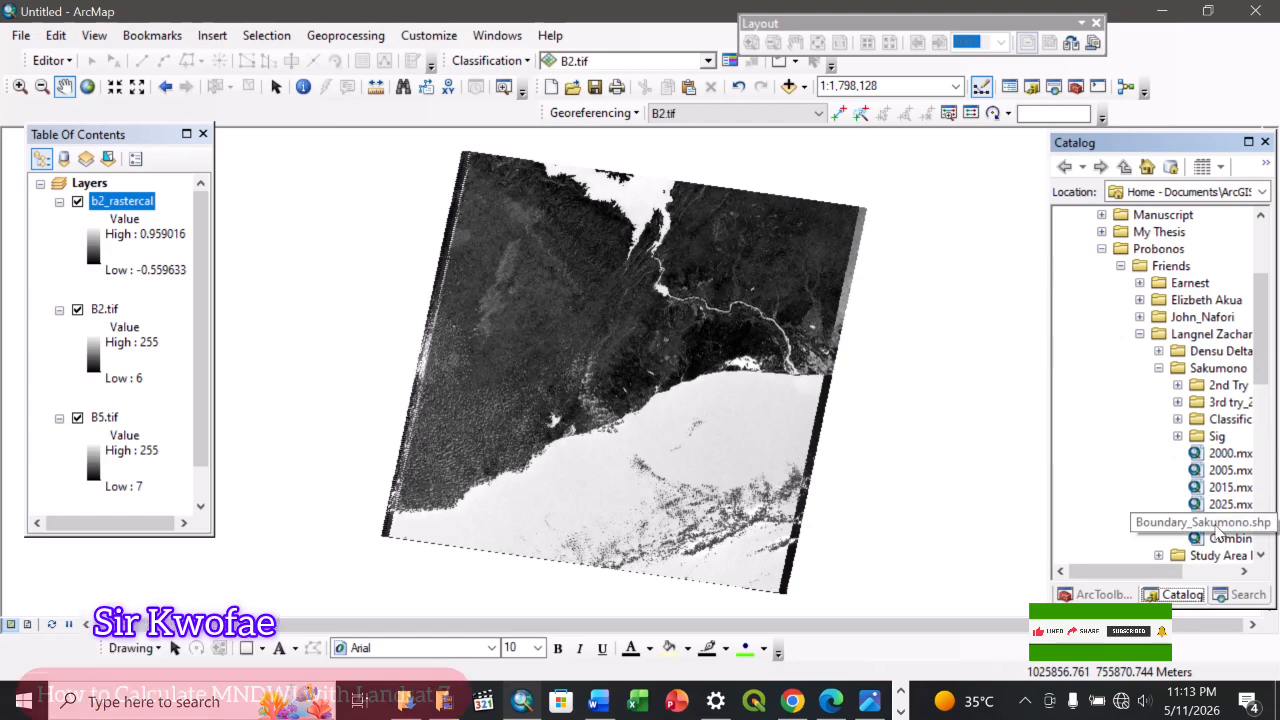
pyautogui.moveTo(1222, 535); pyautogui.dragTo(686, 386)
pyautogui.scroll(1, 649, 397)
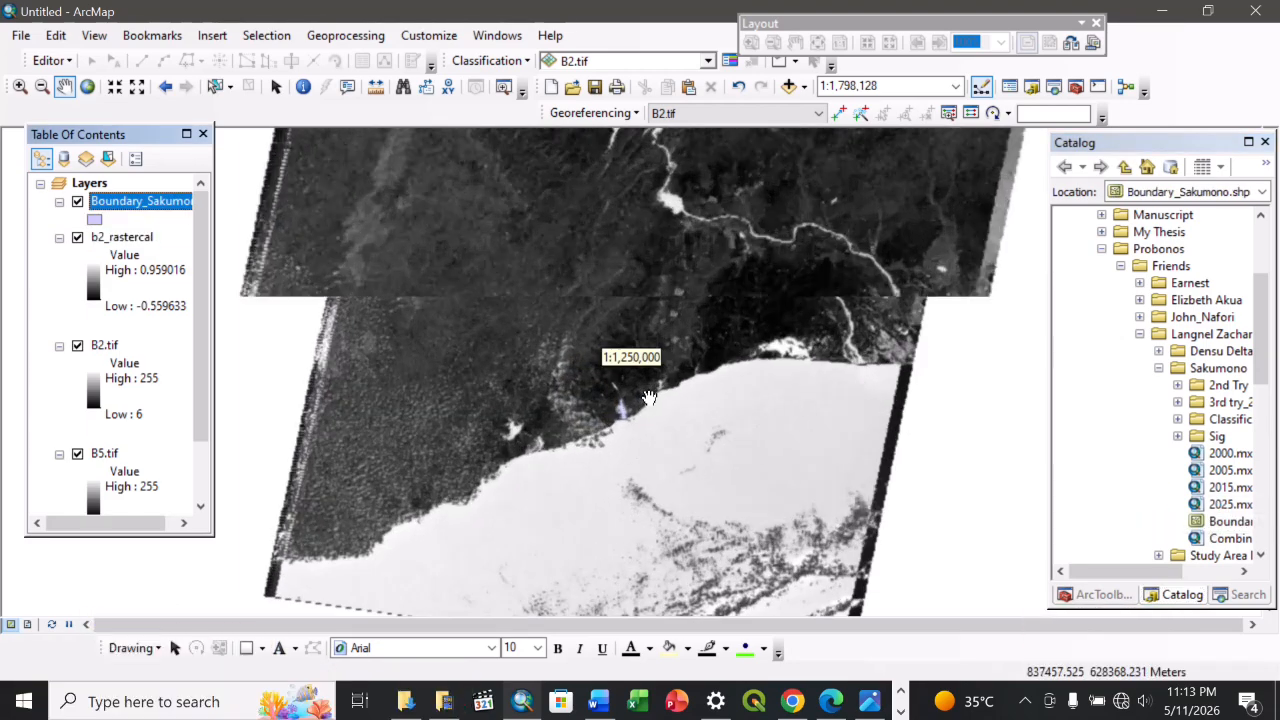
pyautogui.scroll(1, 650, 398)
pyautogui.scroll(-1, 635, 443)
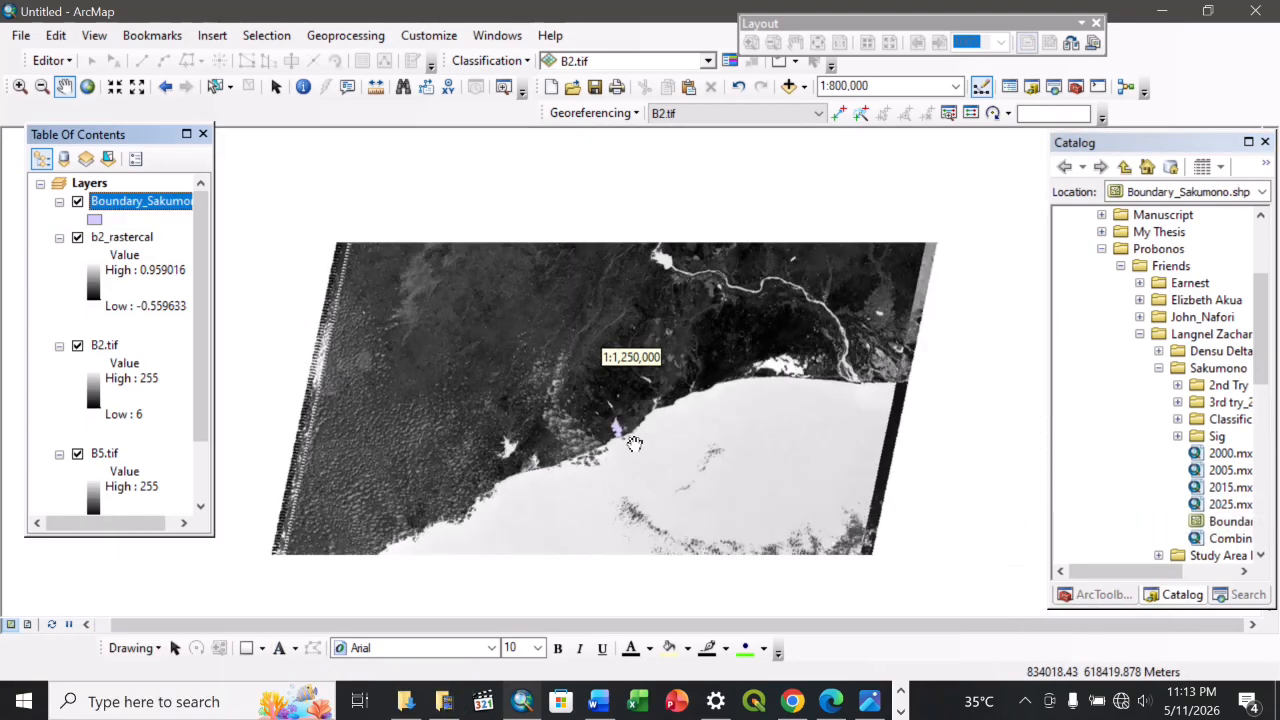
pyautogui.scroll(-2, 600, 390)
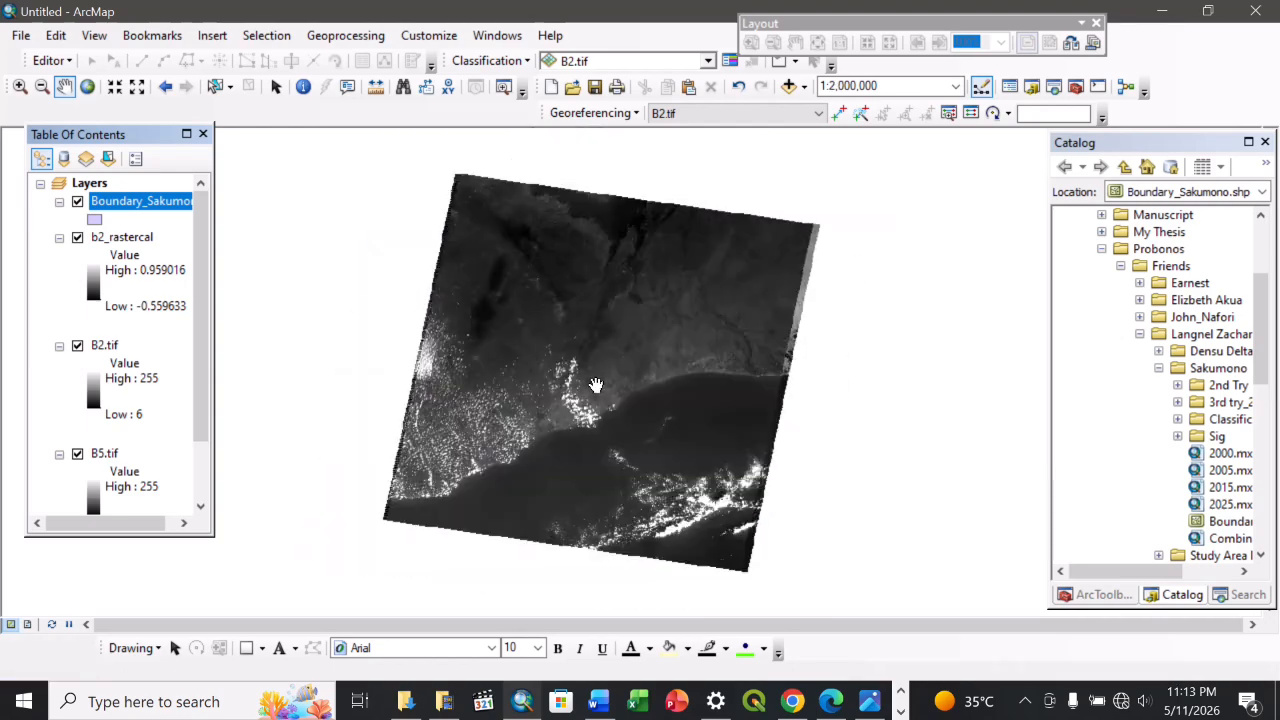
pyautogui.scroll(1, 575, 370)
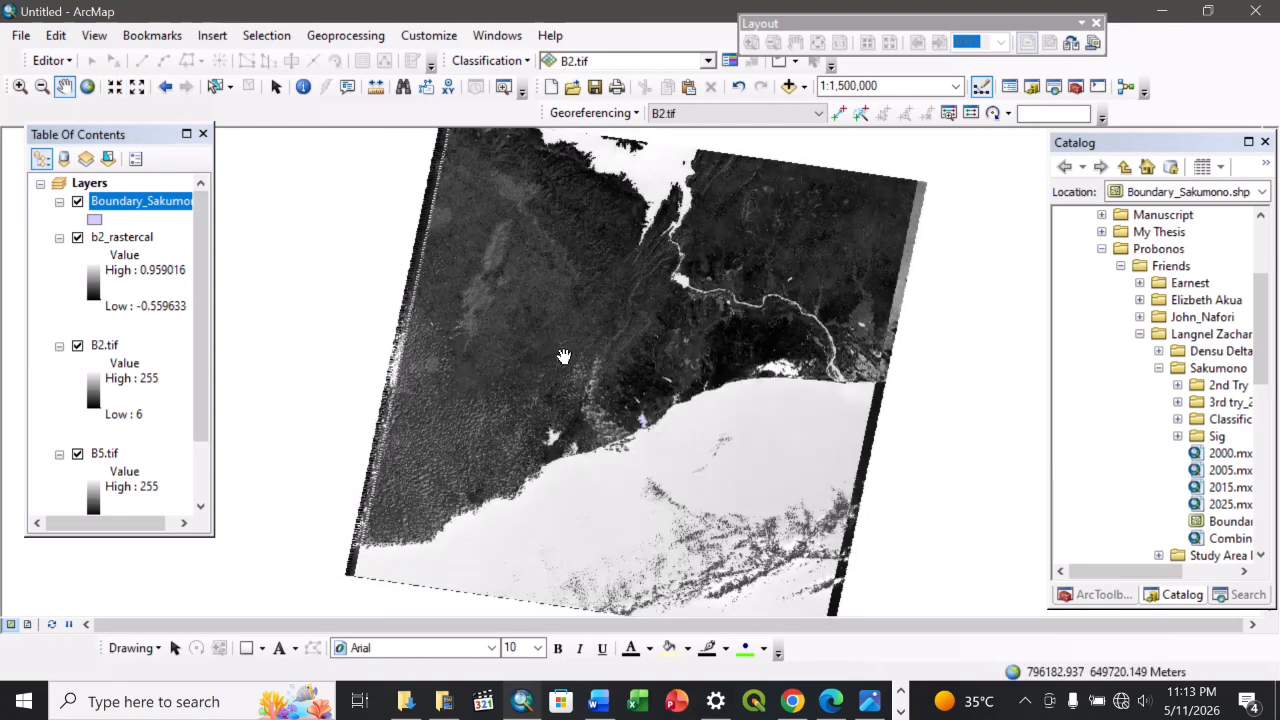
# - Apply the red-yellow-cyan-blue color ramp to the b2_rastercal layer, without inverting it
pyautogui.click(90, 290)
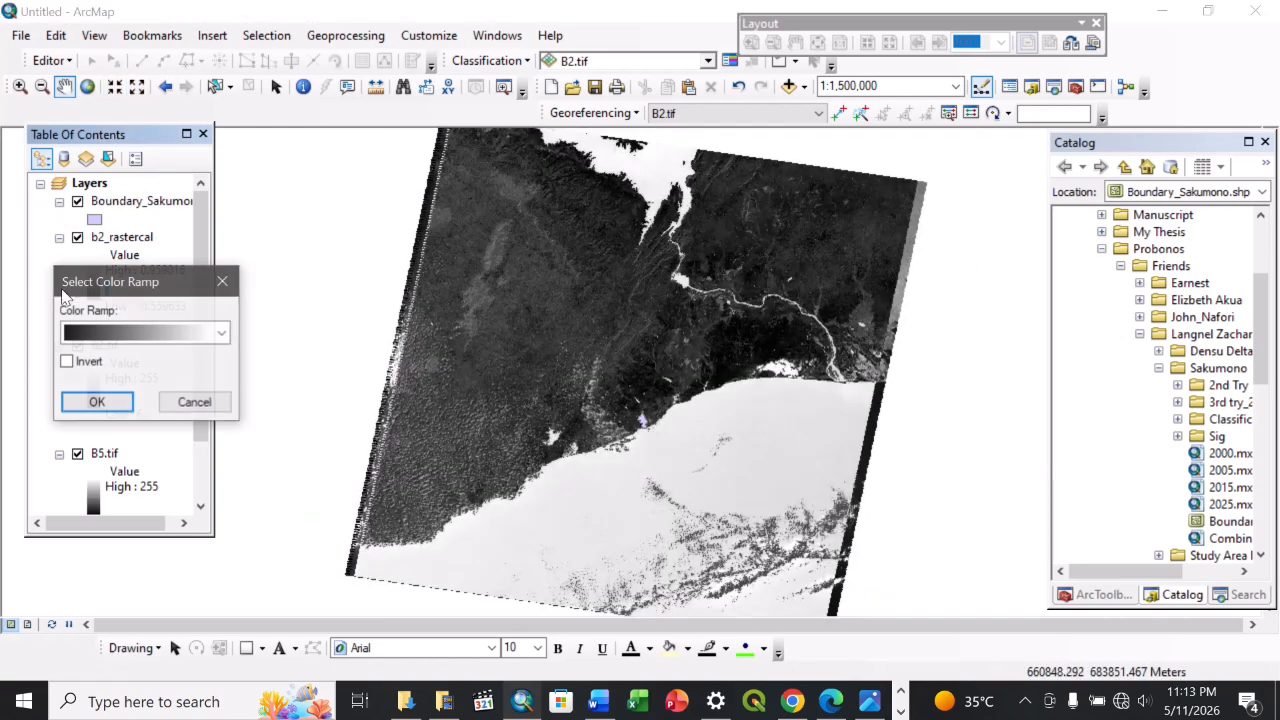
pyautogui.click(129, 334)
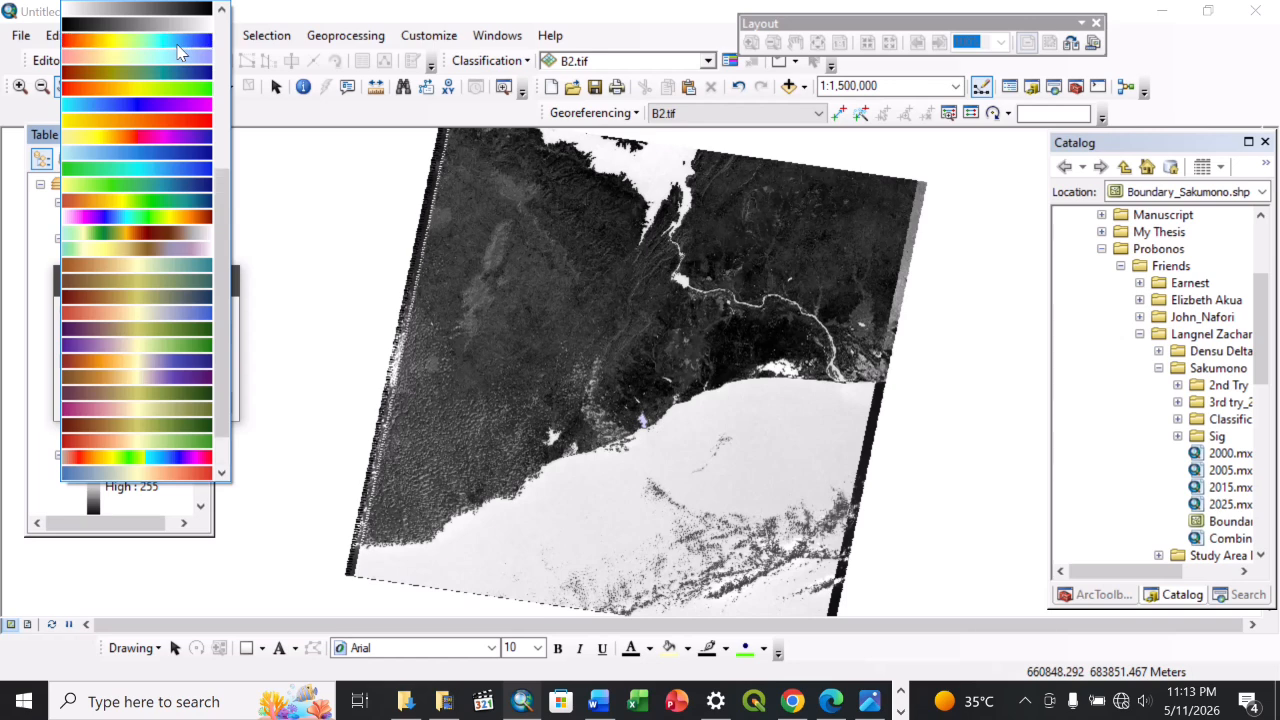
pyautogui.scroll(6, 180, 57)
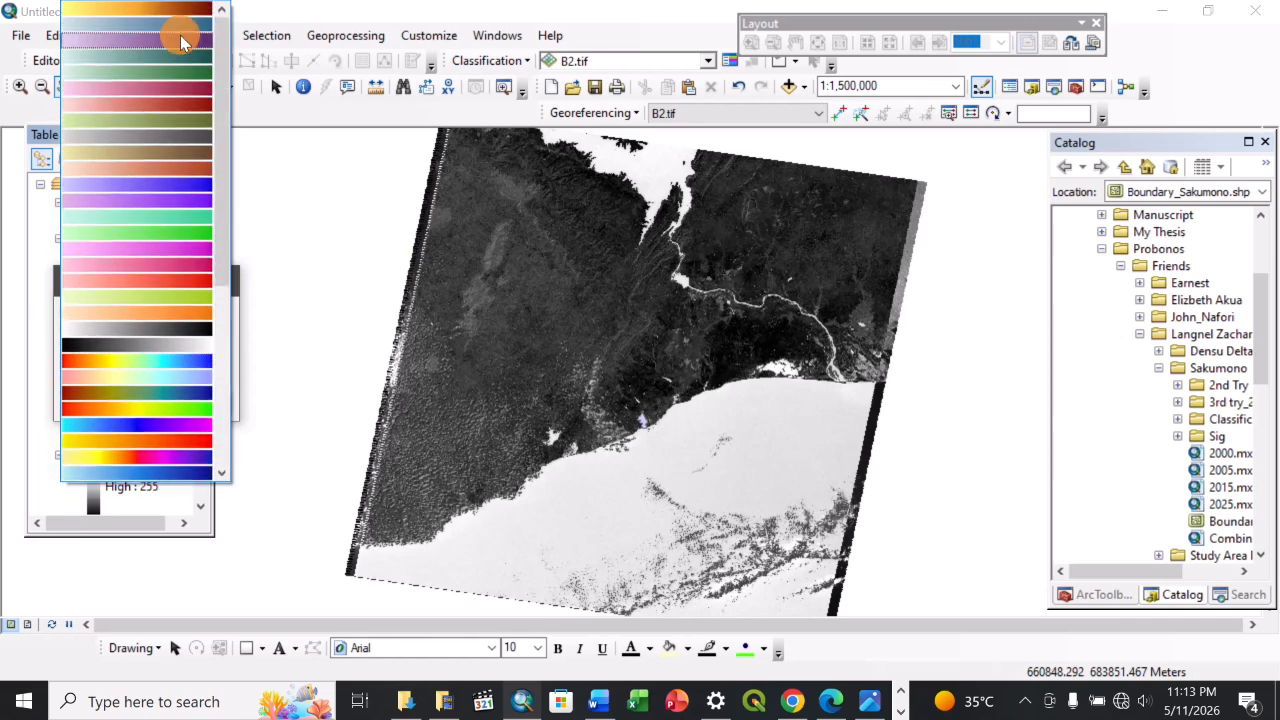
pyautogui.click(180, 35)
pyautogui.click(160, 341)
pyautogui.scroll(-4, 149, 295)
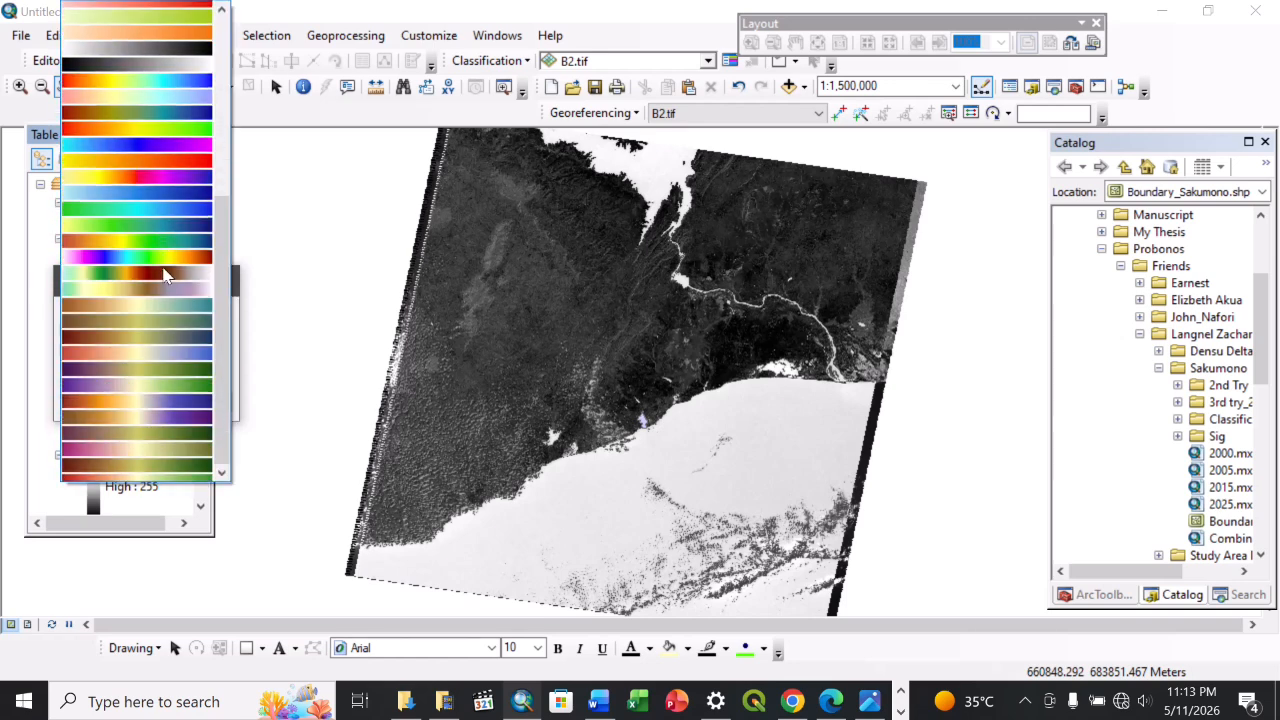
pyautogui.scroll(2, 136, 442)
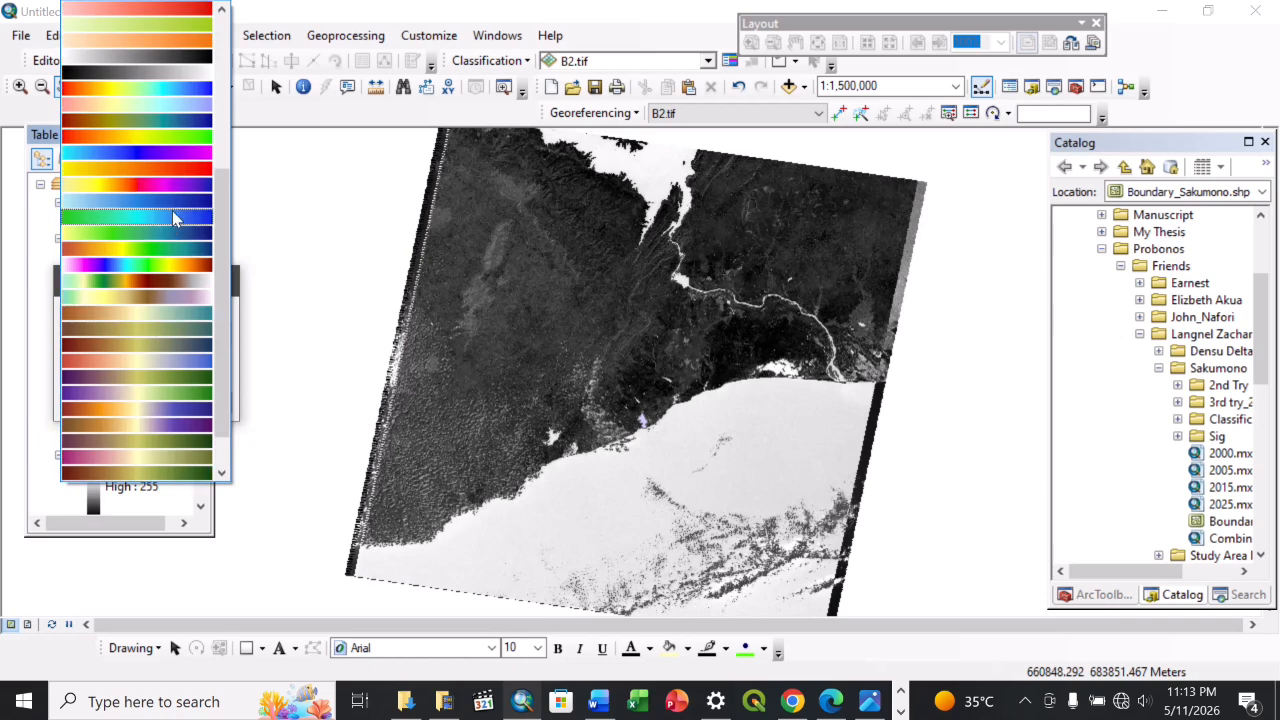
pyautogui.scroll(6, 178, 132)
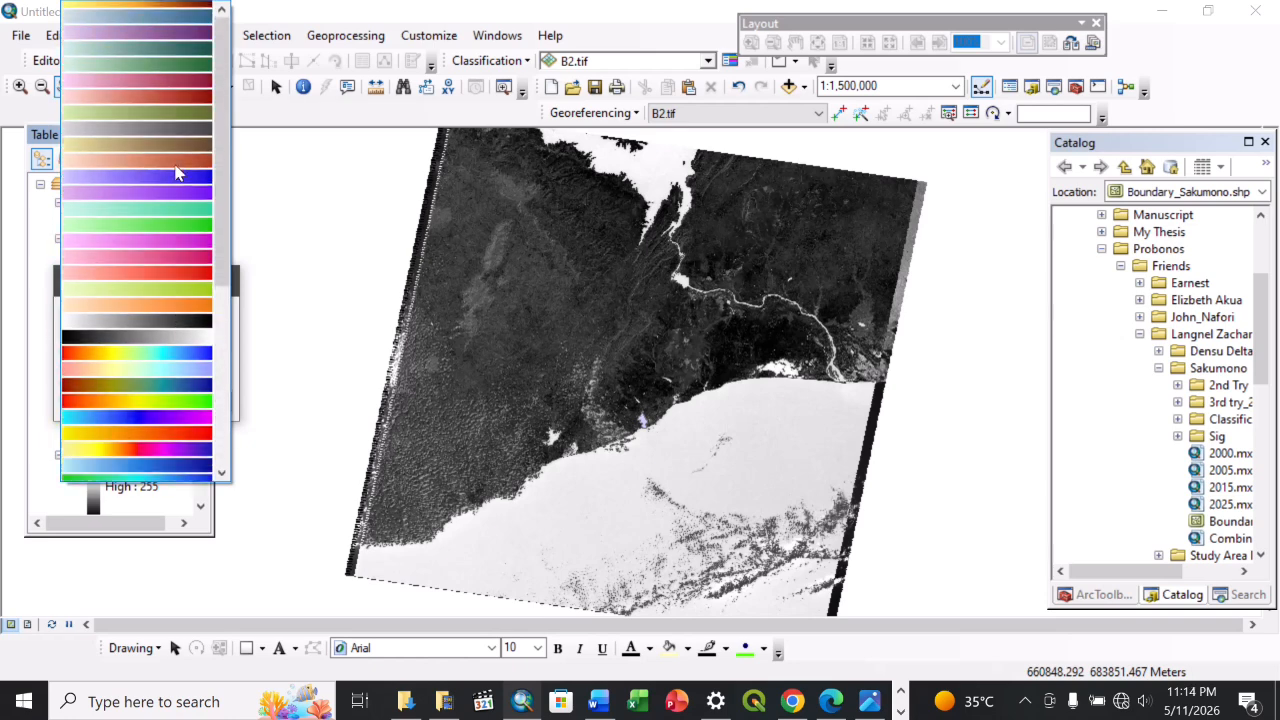
pyautogui.scroll(-6, 150, 310)
pyautogui.scroll(4, 143, 340)
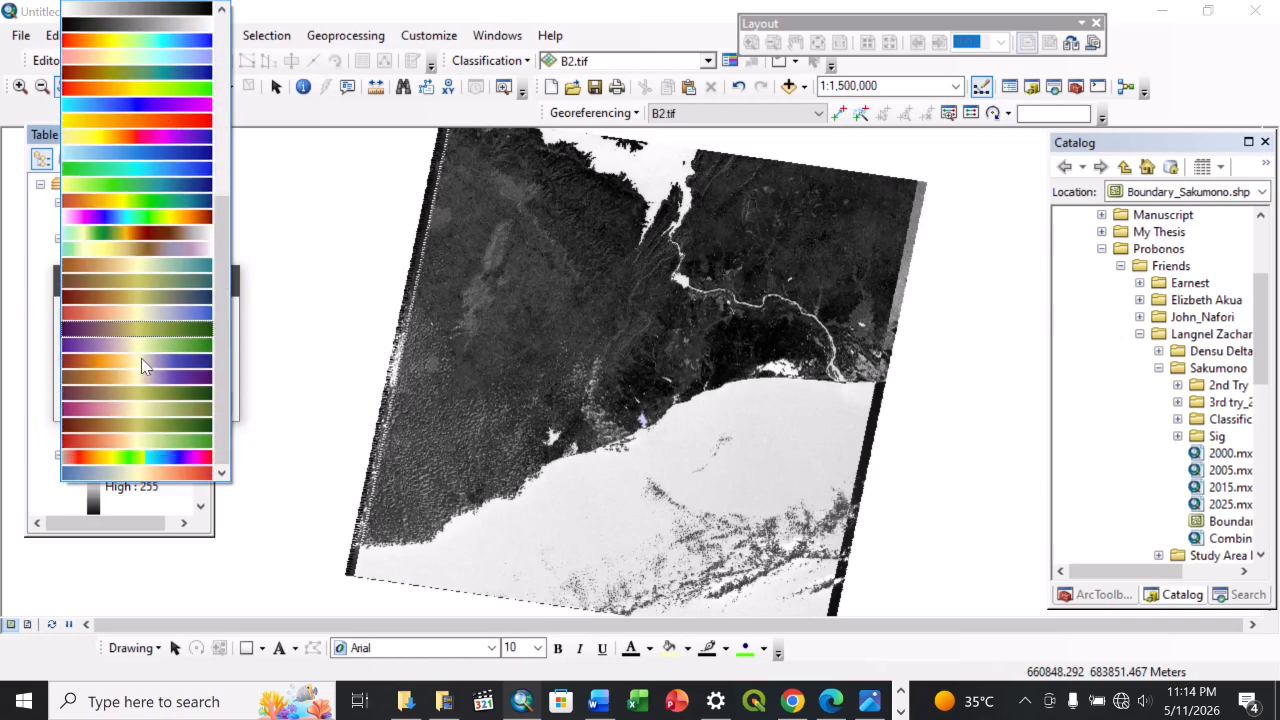
pyautogui.click(140, 137)
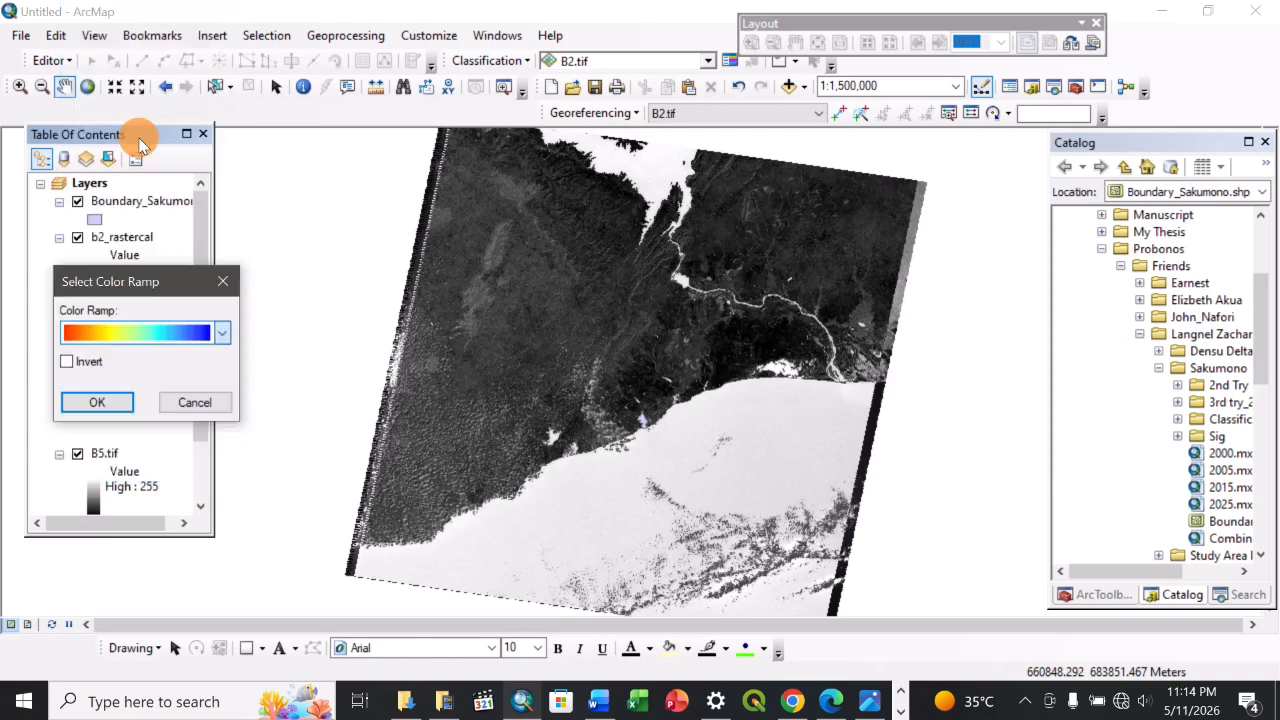
pyautogui.click(97, 402)
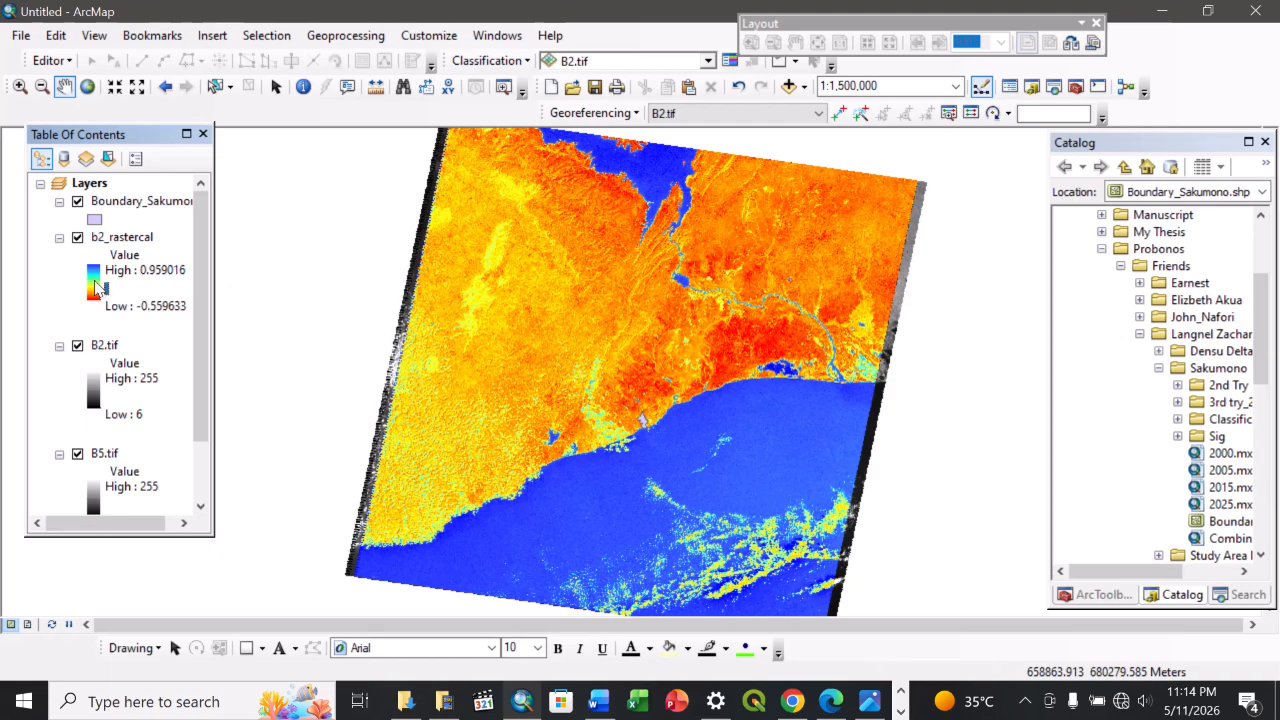
# - Symbolize the Boundary_Sakumono layer with the yellow Sun preset from the ESRI style
pyautogui.doubleClick(94, 220)
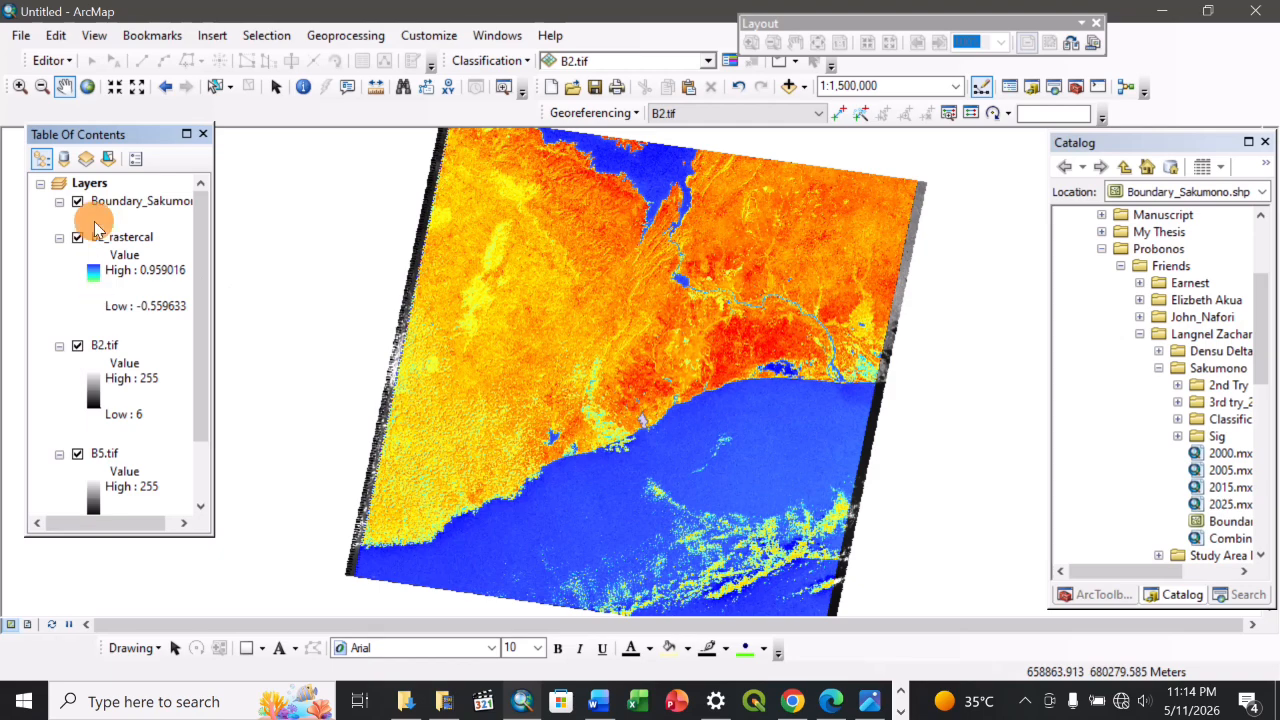
pyautogui.click(703, 290)
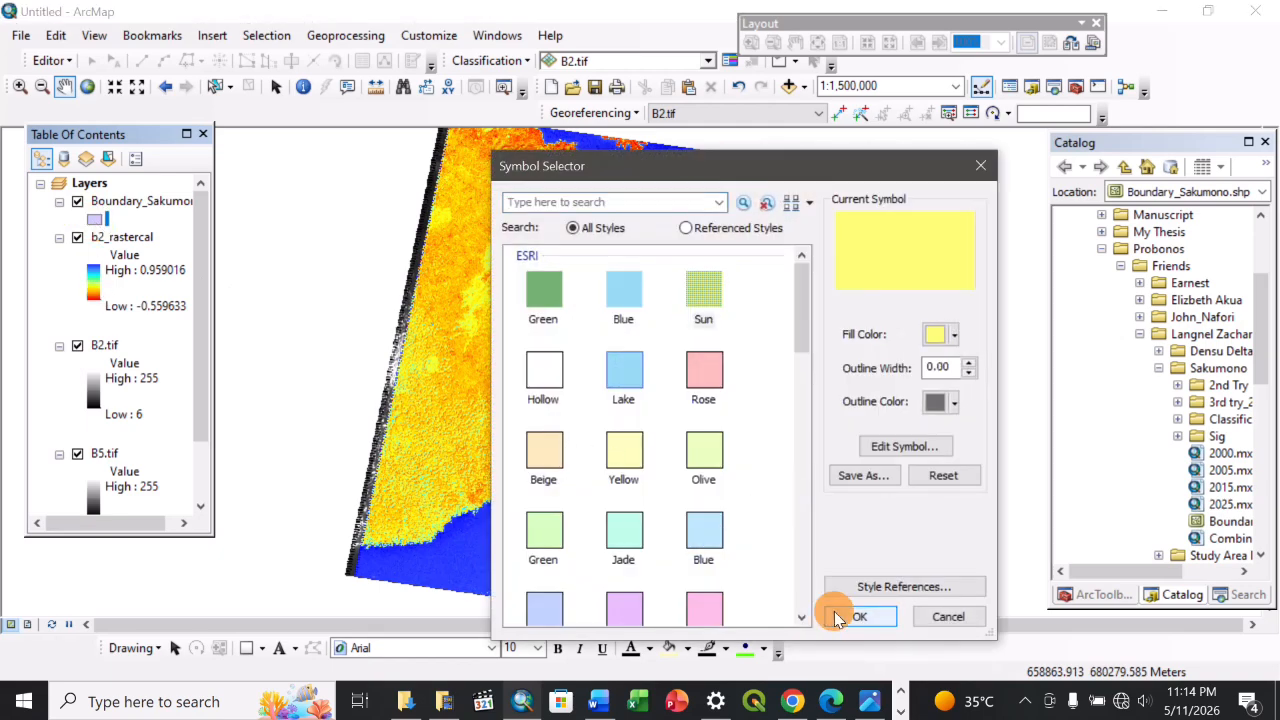
pyautogui.click(840, 616)
# - Change the fill color of the Boundary_Sakumono symbol to dark green
pyautogui.doubleClick(94, 220)
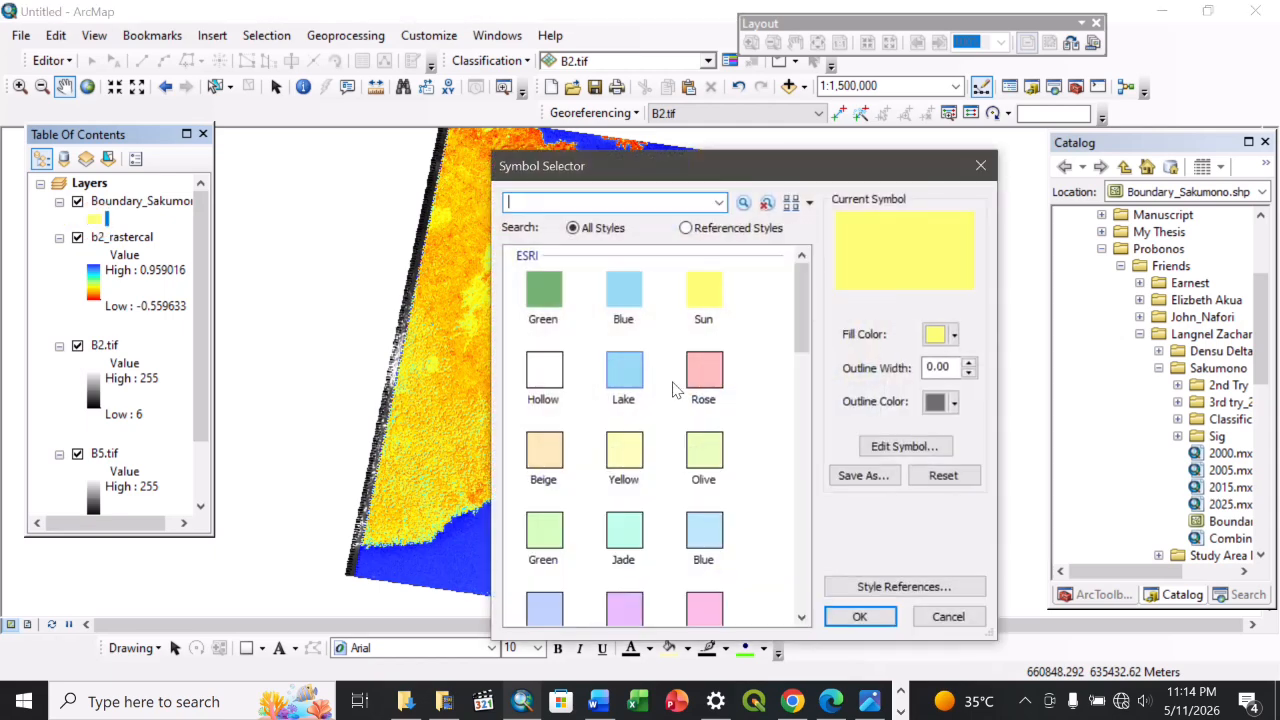
pyautogui.click(935, 335)
pyautogui.click(938, 337)
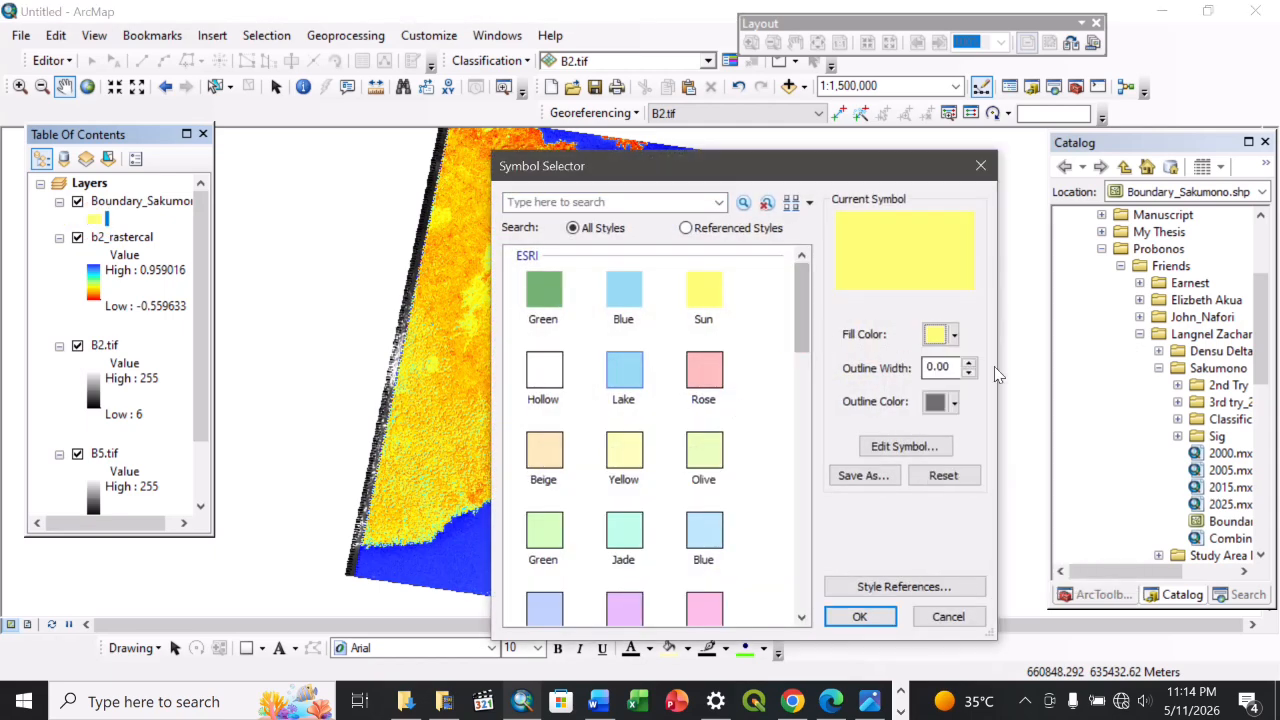
pyautogui.click(938, 337)
pyautogui.click(1045, 477)
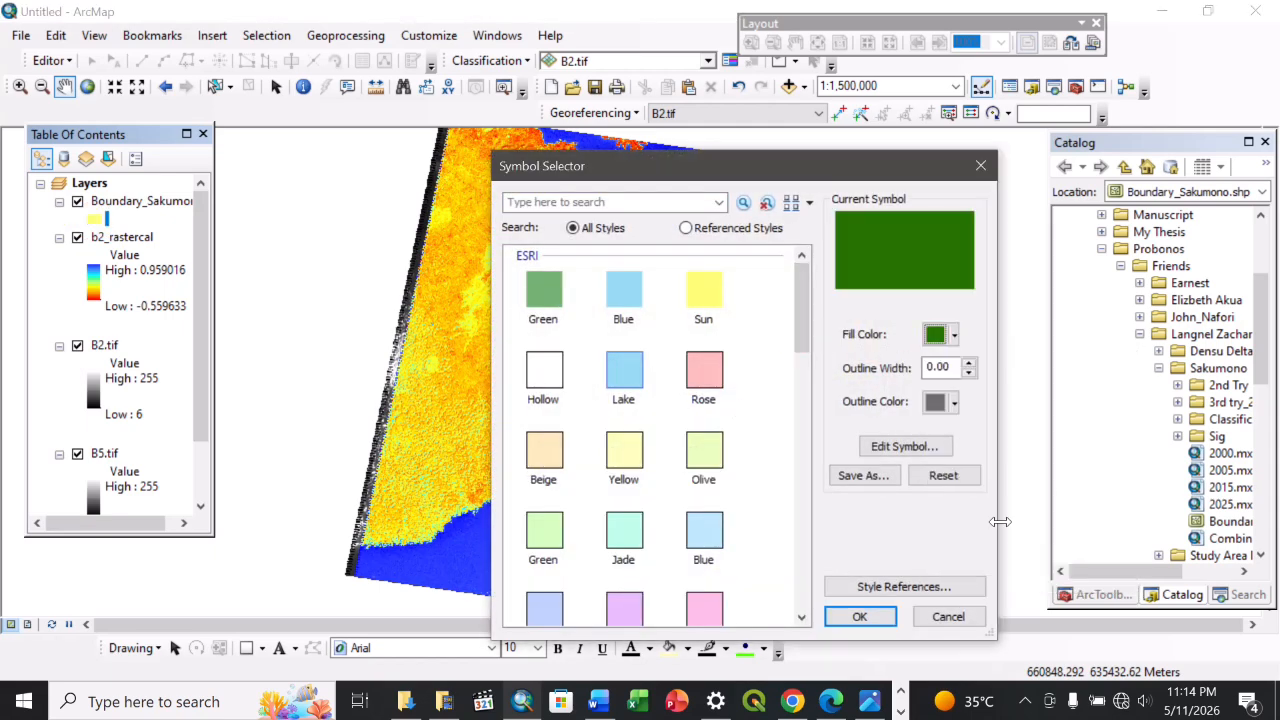
pyautogui.click(859, 617)
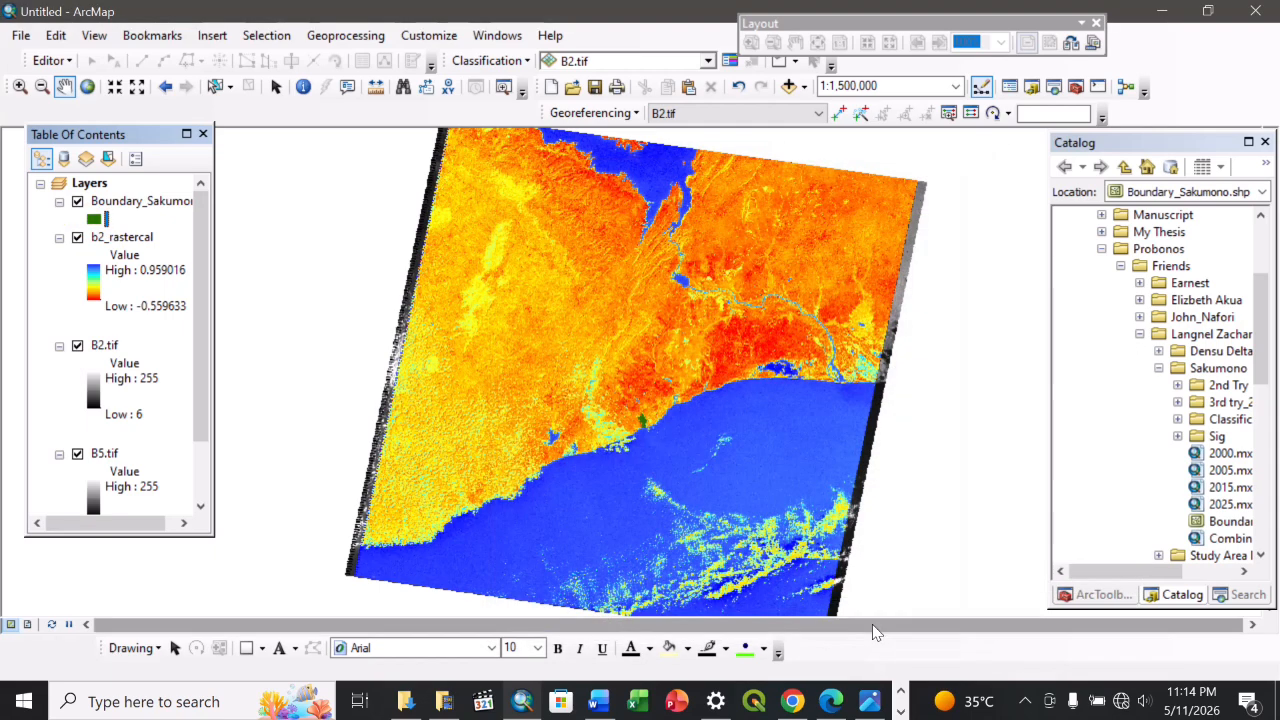
# - Change the fill color of the Boundary_Sakumono symbol to red
pyautogui.doubleClick(94, 220)
pyautogui.click(935, 336)
pyautogui.click(1020, 410)
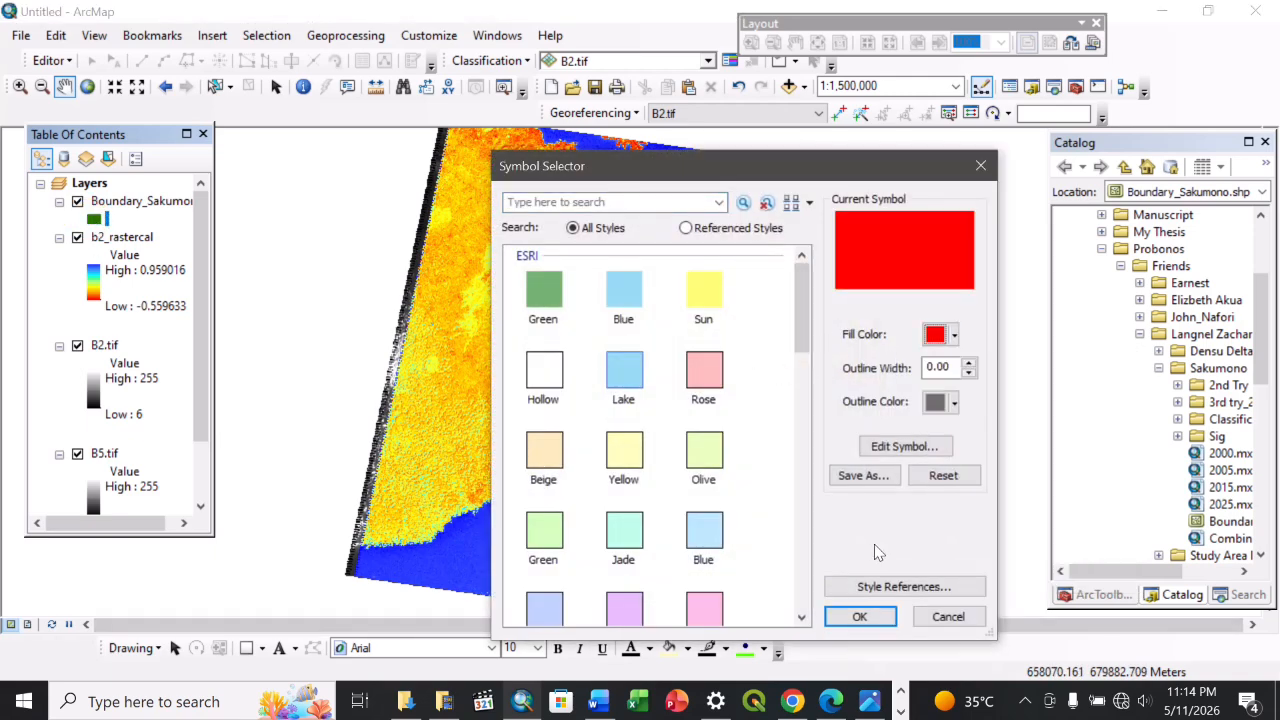
pyautogui.click(859, 617)
# - Change the fill color of the Boundary_Sakumono symbol to black
pyautogui.doubleClick(94, 218)
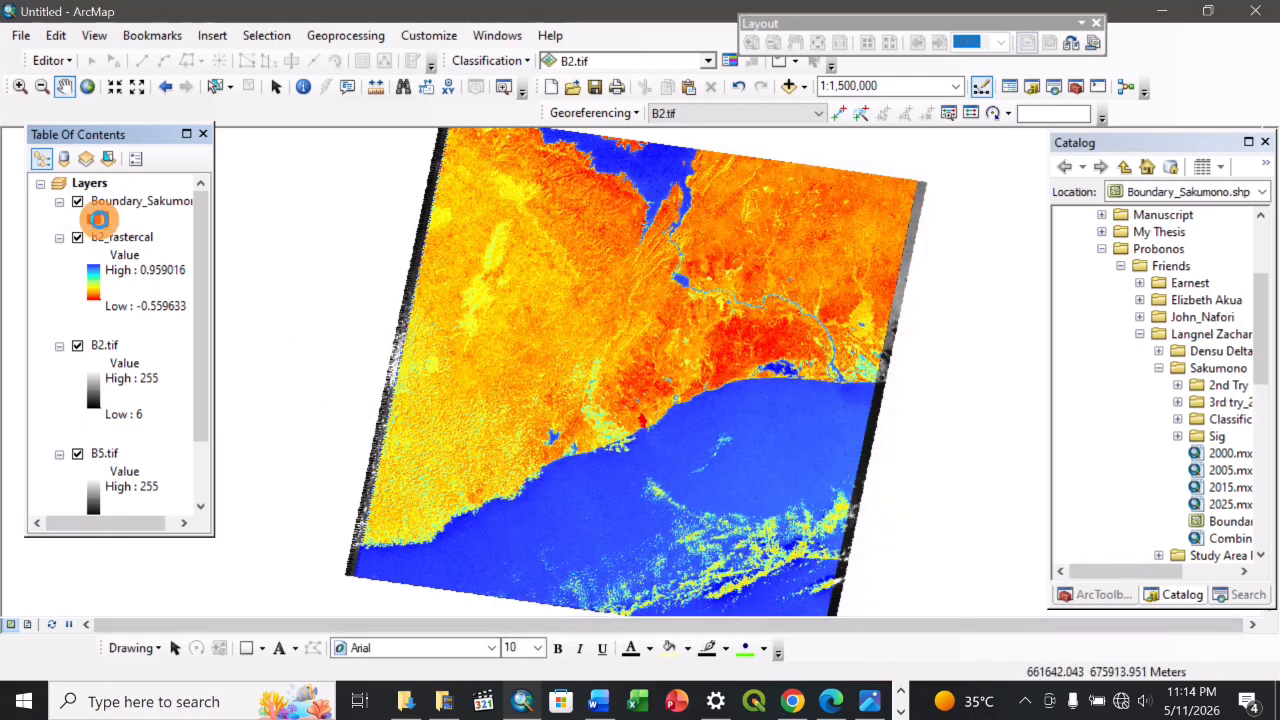
pyautogui.click(945, 338)
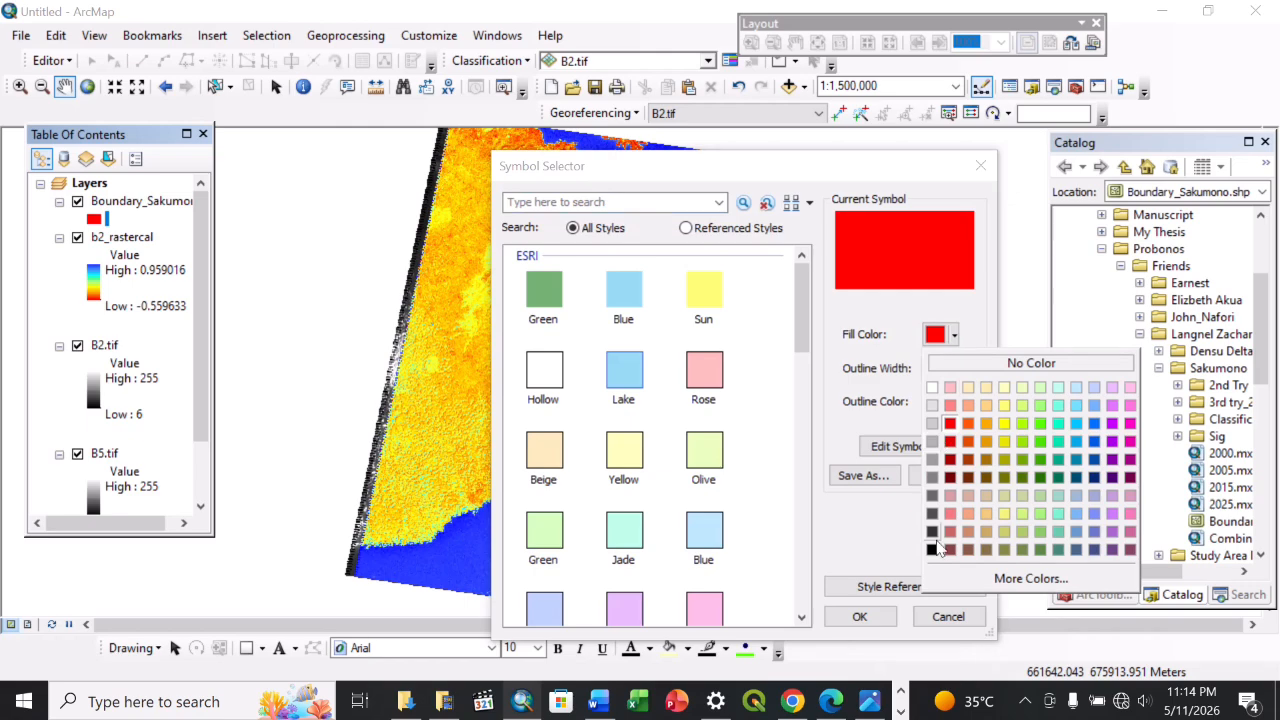
pyautogui.click(932, 549)
pyautogui.click(859, 617)
# - Search for Clip and open the Clip (Data Management) raster tool
pyautogui.moveTo(770, 474); pyautogui.dragTo(743, 489)
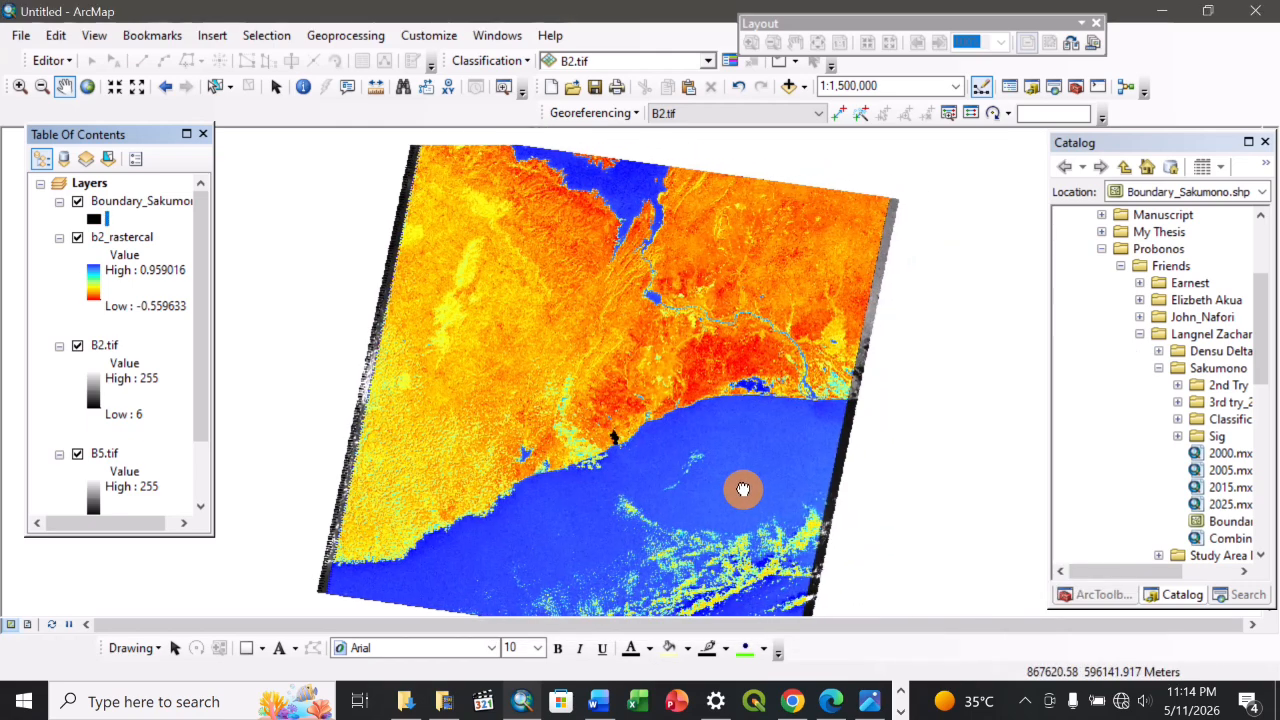
pyautogui.moveTo(743, 427); pyautogui.dragTo(727, 397)
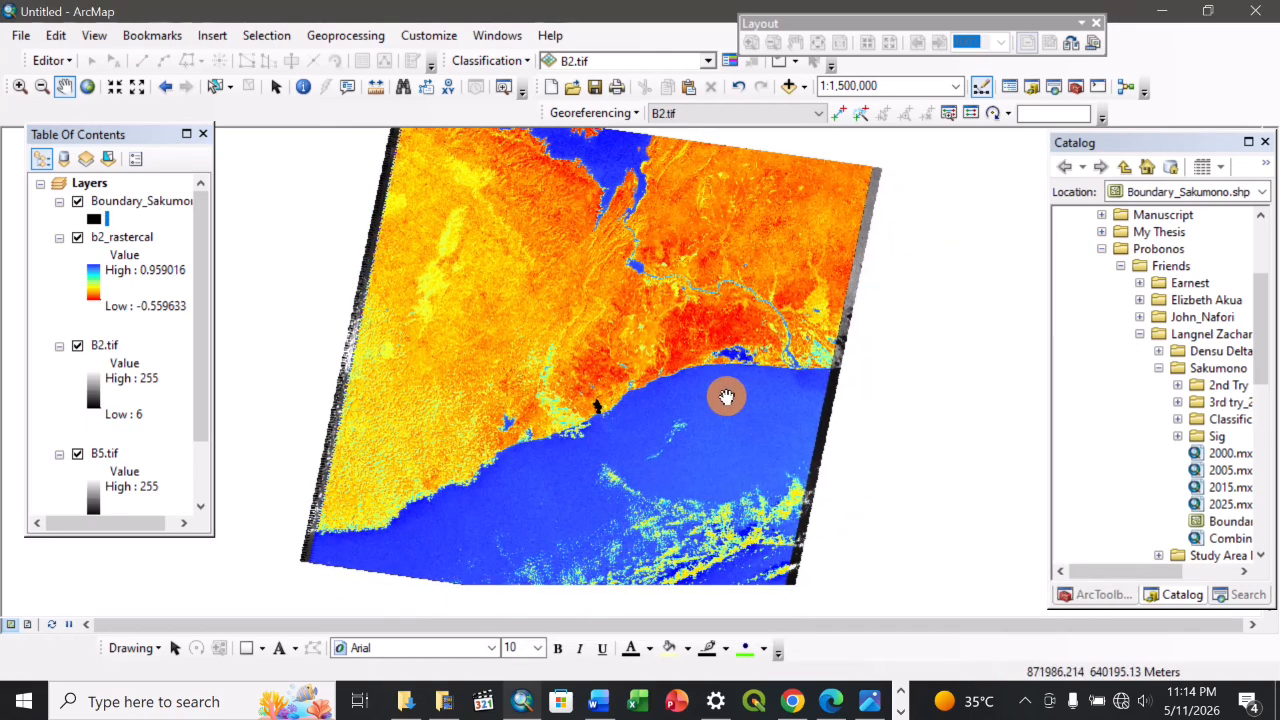
pyautogui.click(1054, 86)
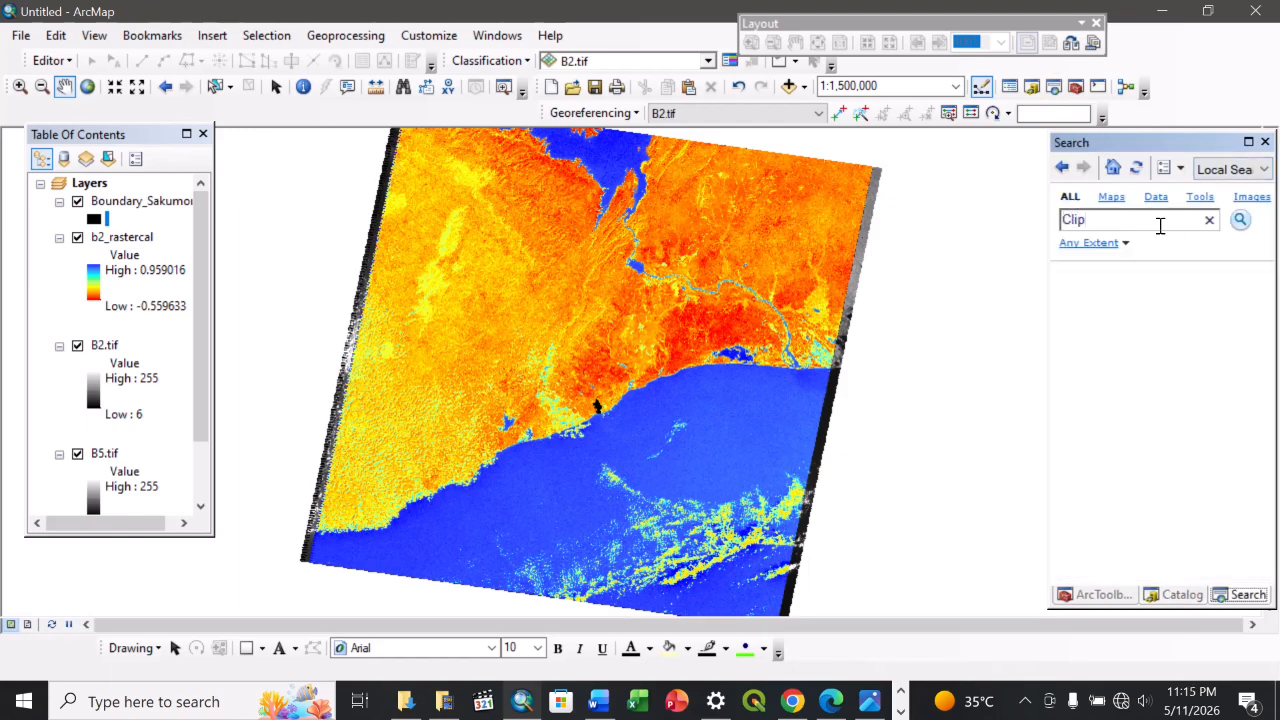
pyautogui.press('Return')
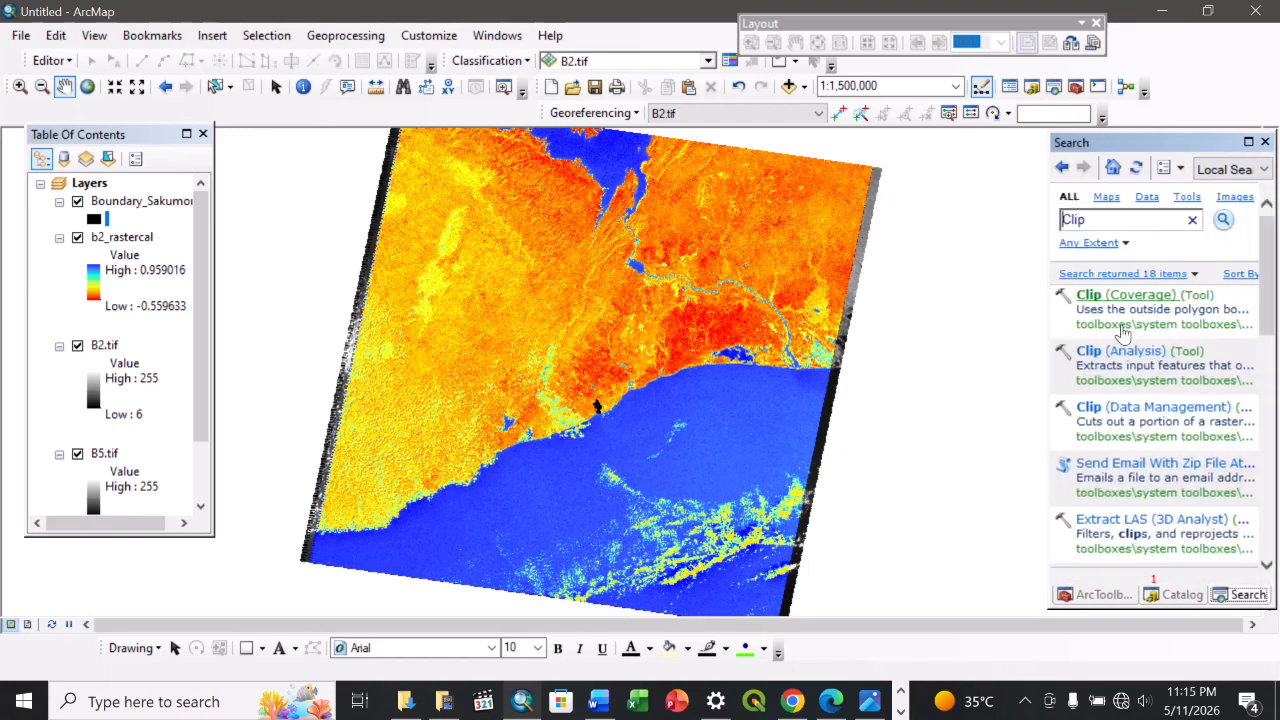
pyautogui.click(1110, 408)
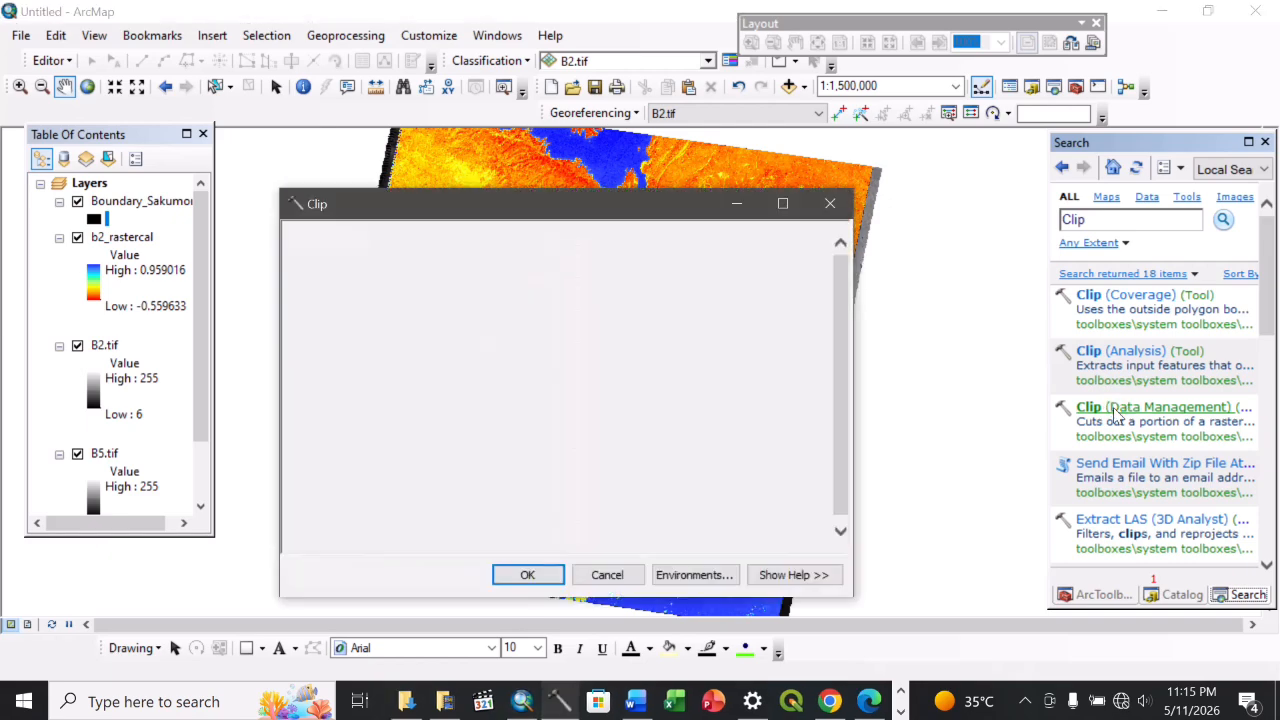
# - Set b2_rastercal as the input raster and Boundary_Sakumono as the output extent for the clip
pyautogui.click(777, 260)
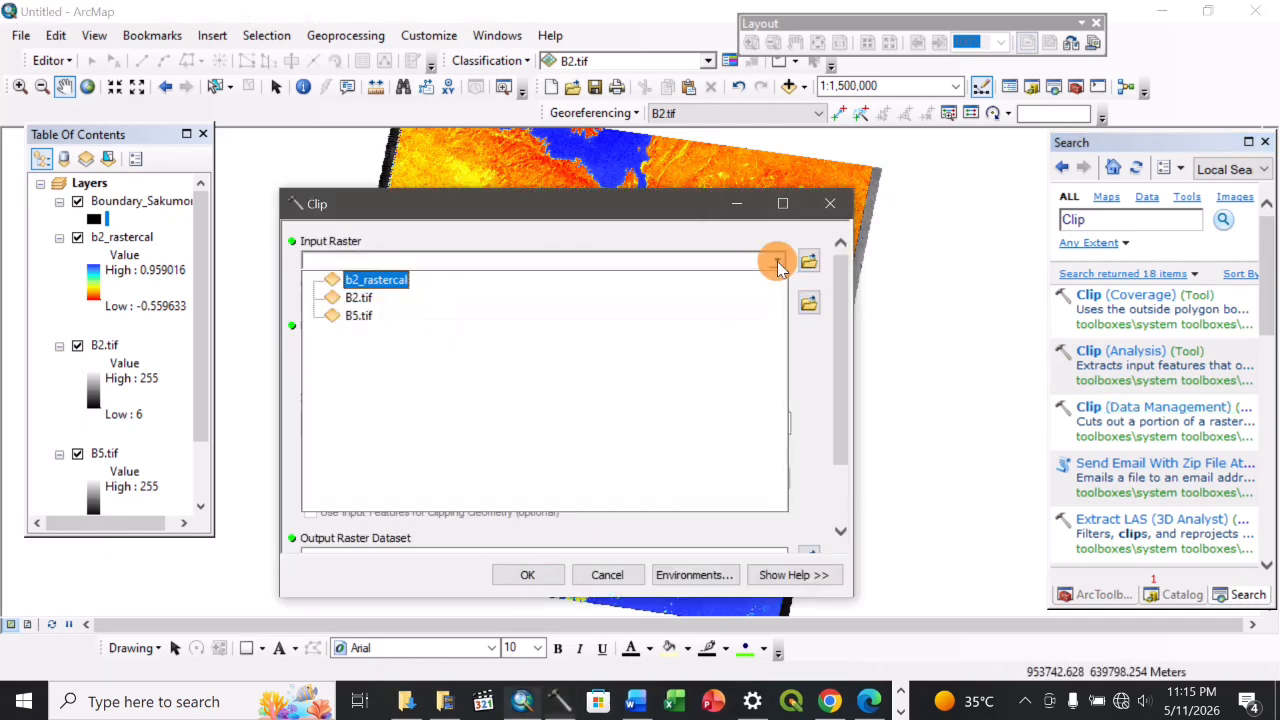
pyautogui.click(376, 280)
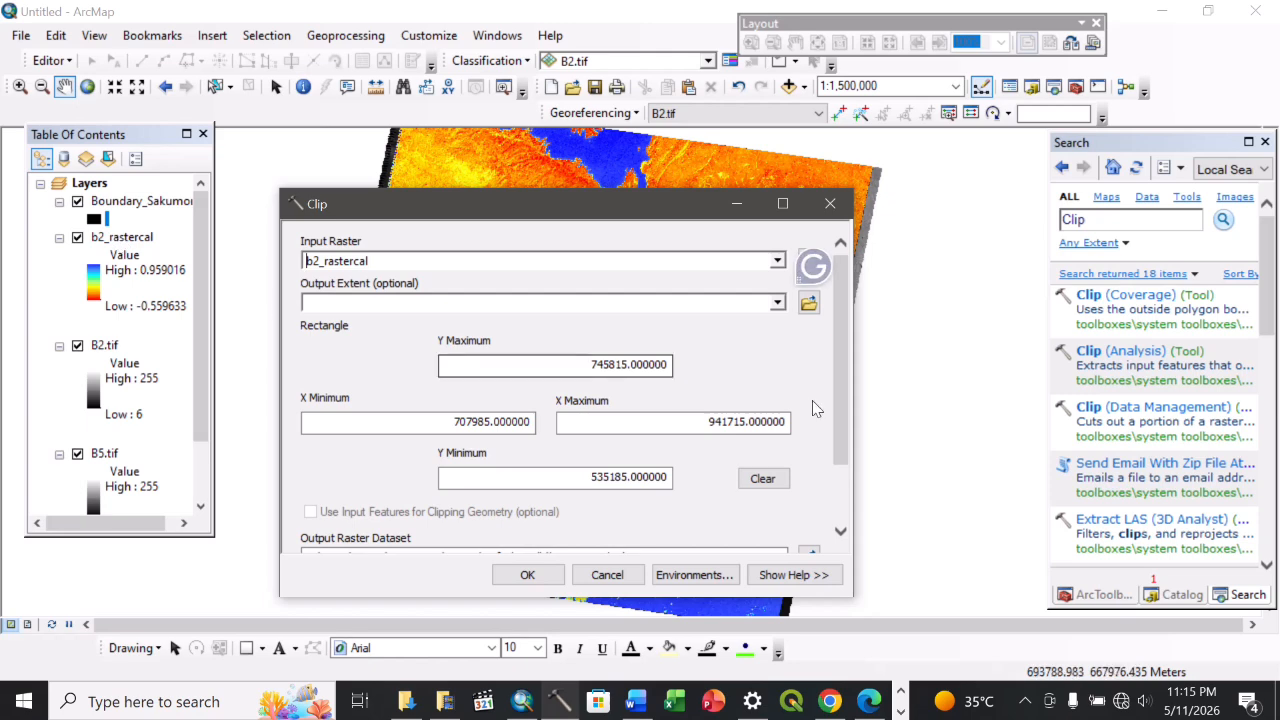
pyautogui.click(777, 302)
pyautogui.click(406, 318)
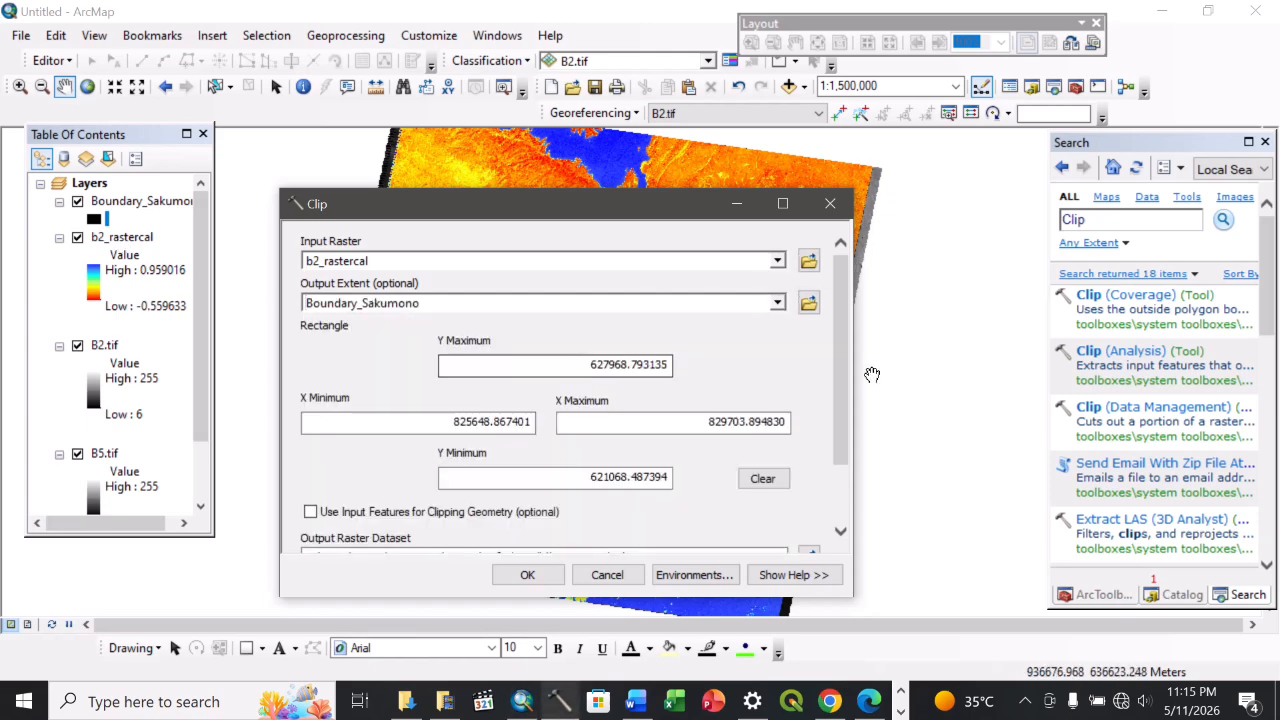
# - Enable maintaining the clipping extent and using input features for clipping geometry, and run the clip with the default output b2_rastercal_Clip
pyautogui.moveTo(836, 426); pyautogui.dragTo(838, 500)
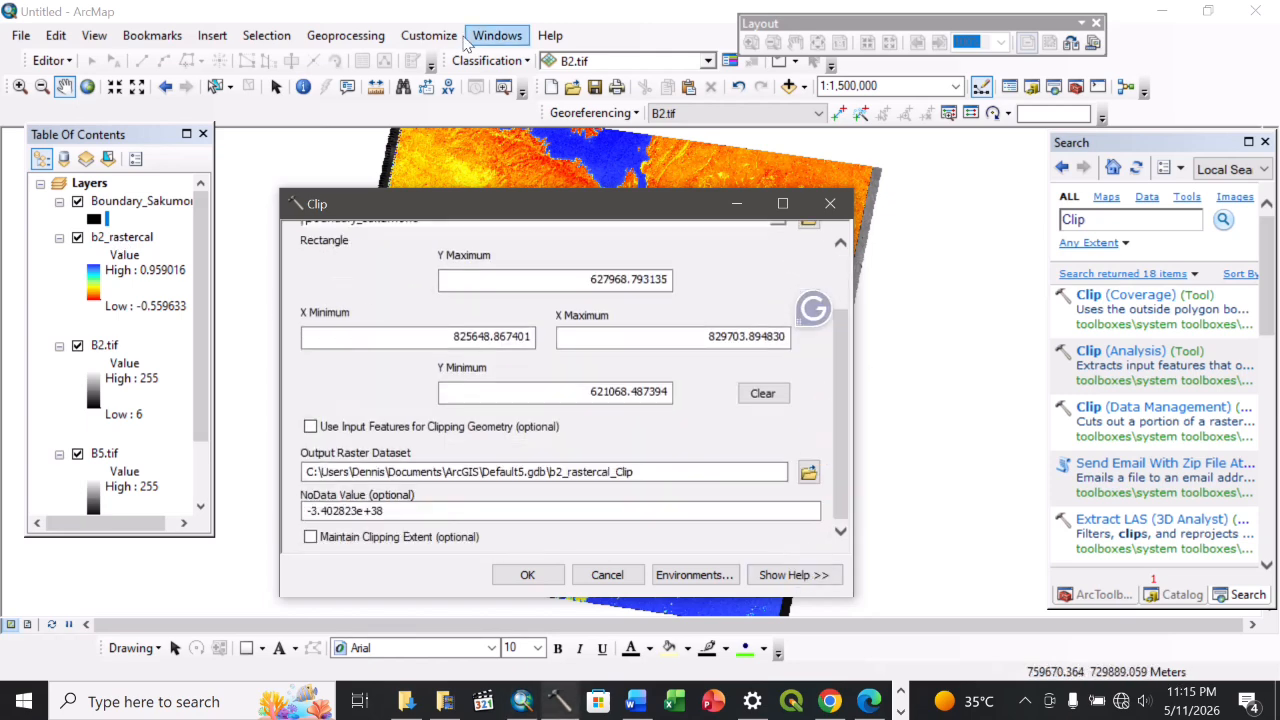
pyautogui.click(310, 537)
pyautogui.click(310, 426)
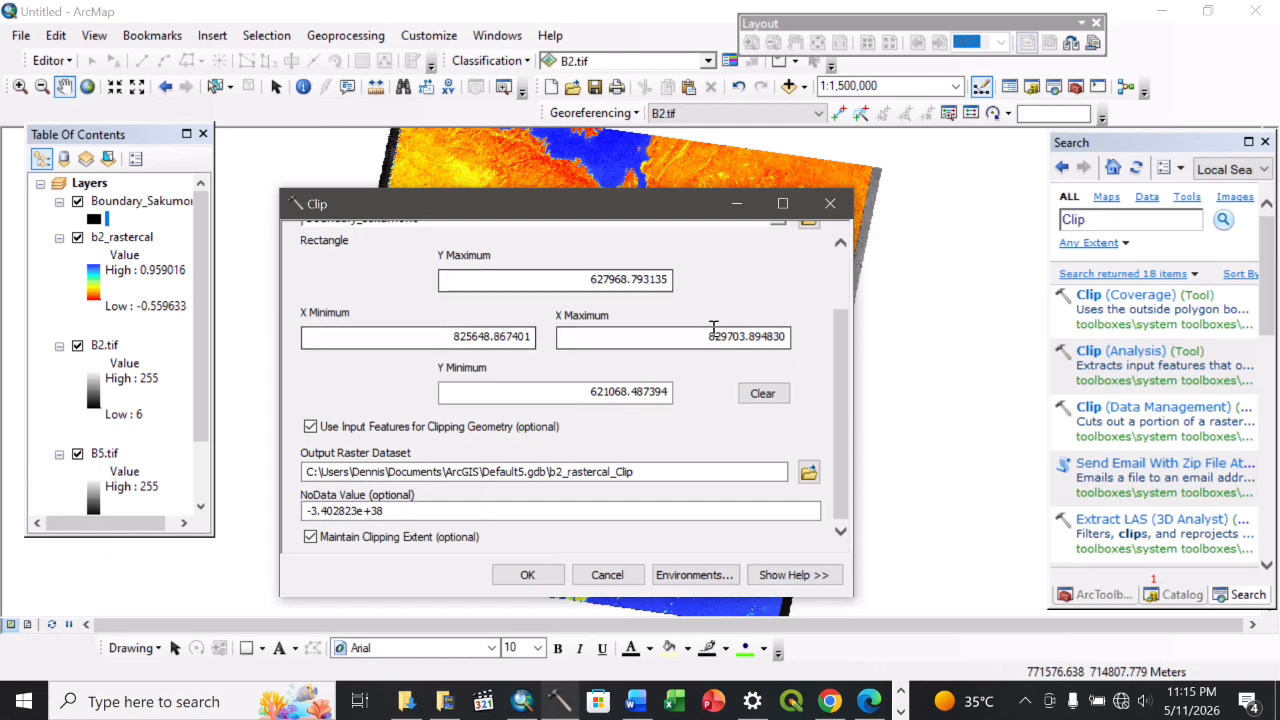
pyautogui.click(527, 574)
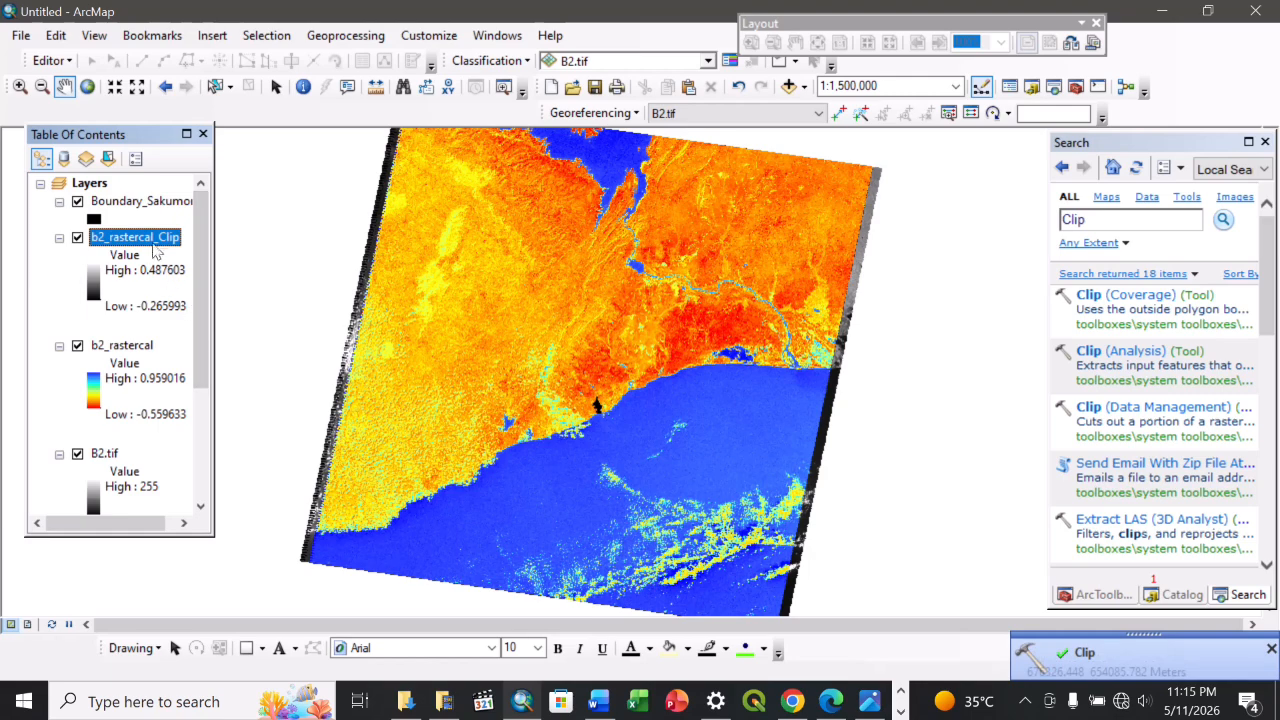
# - Consult the MNDWI tutorial note in Word and return to ArcMap
pyautogui.click(598, 701)
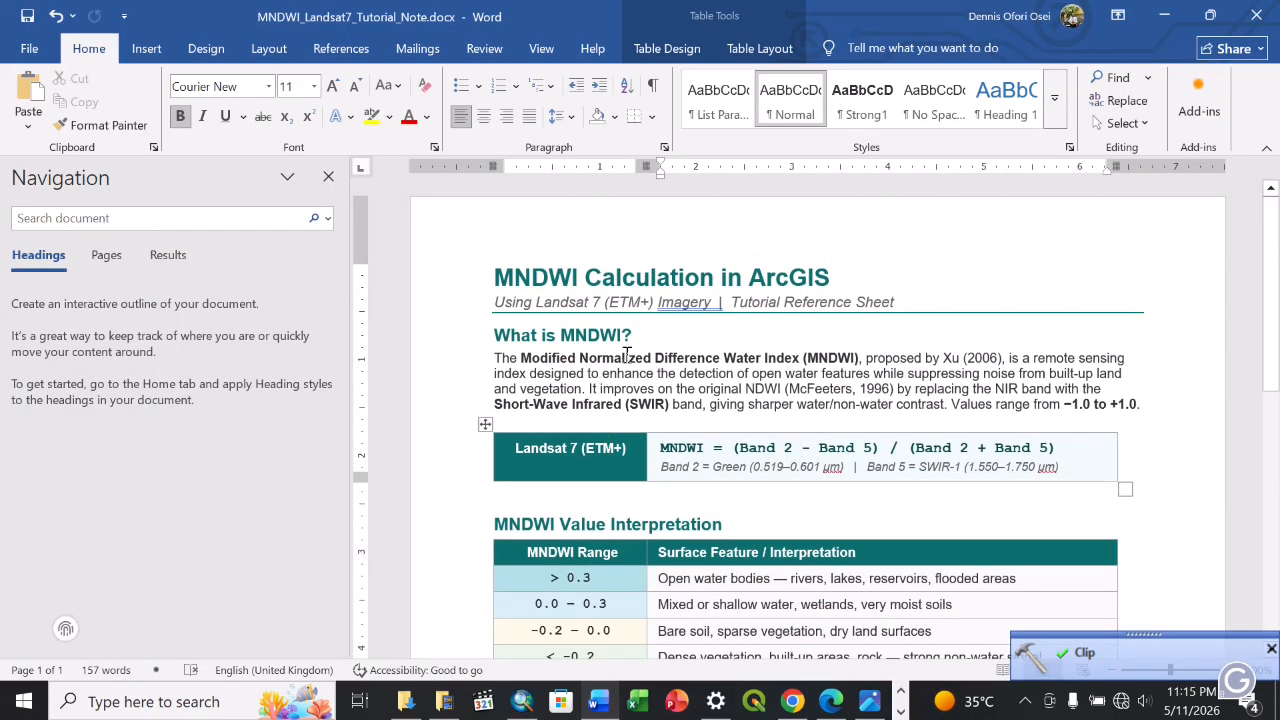
pyautogui.click(522, 701)
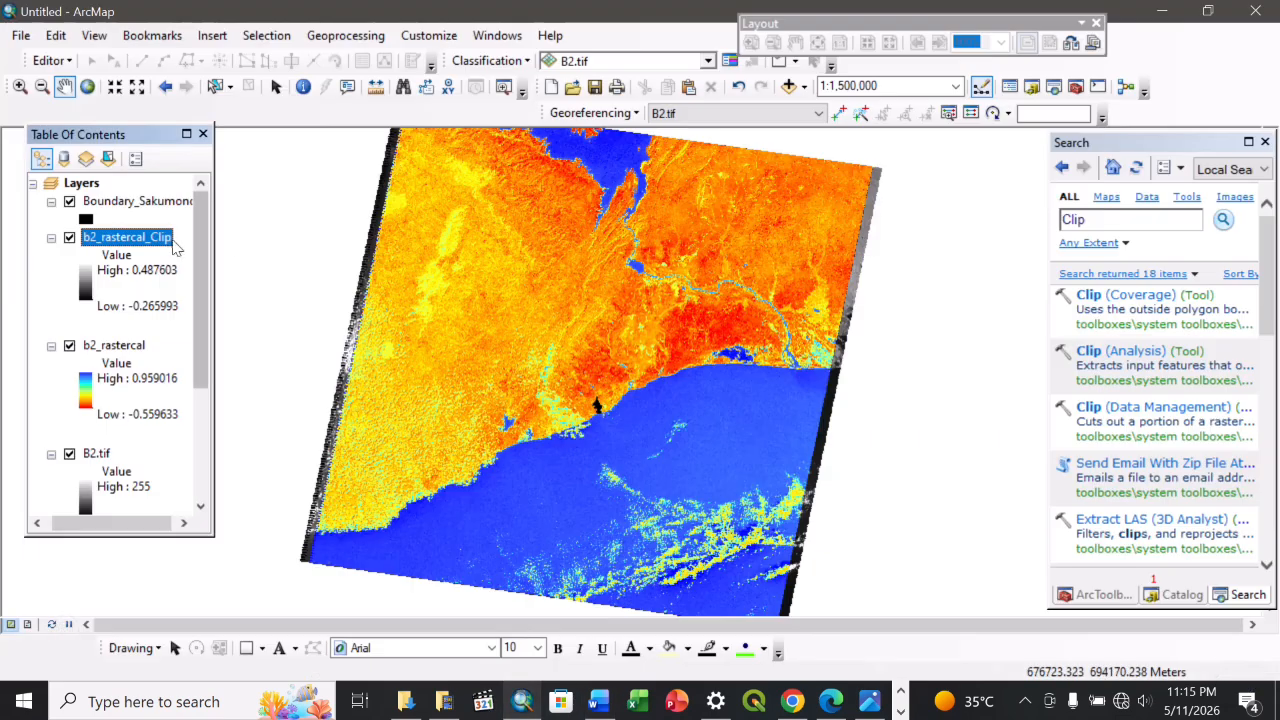
# - Rename the clipped raster layer b2_rastercal_Clip as MNDWI_Sakumono
pyautogui.click(160, 240)
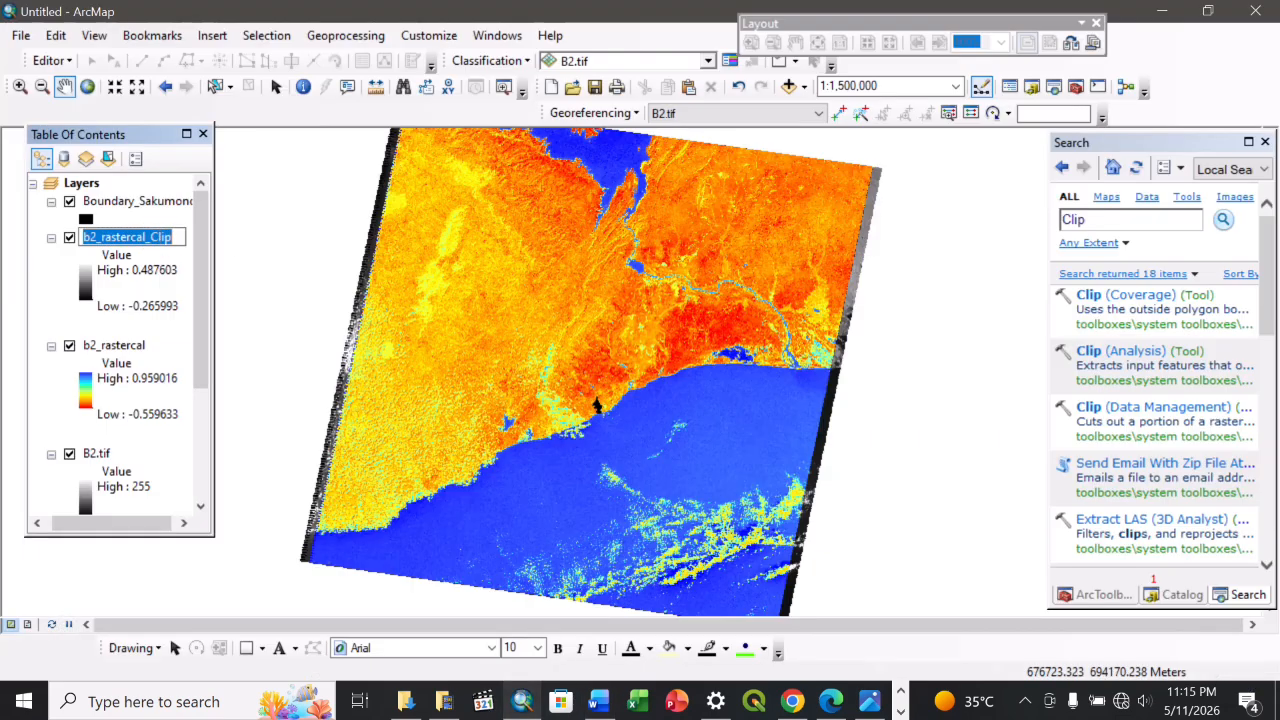
pyautogui.write('MN')
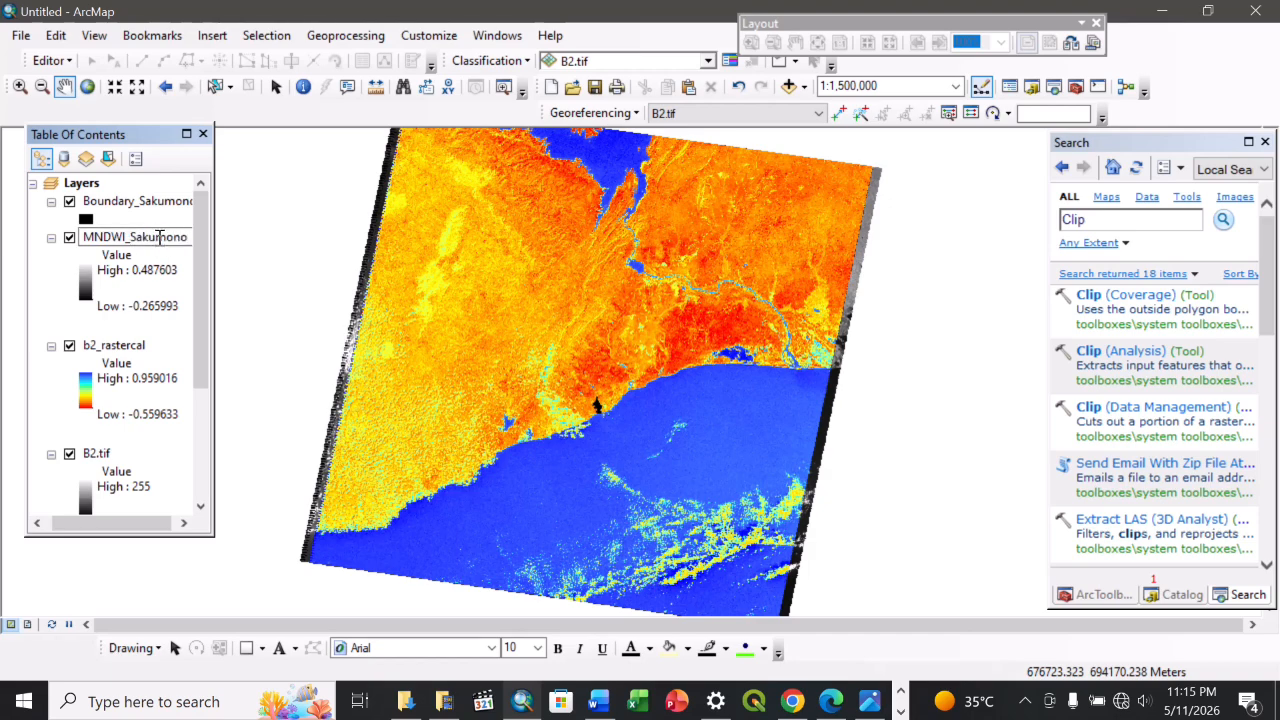
pyautogui.write('DWI_Sakumono')
pyautogui.press('Return')
# - Hide the b2_rastercal, B2.tif, B5.tif and Boundary_Sakumono layers and zoom to the MNDWI_Sakumono layer
pyautogui.click(65, 348)
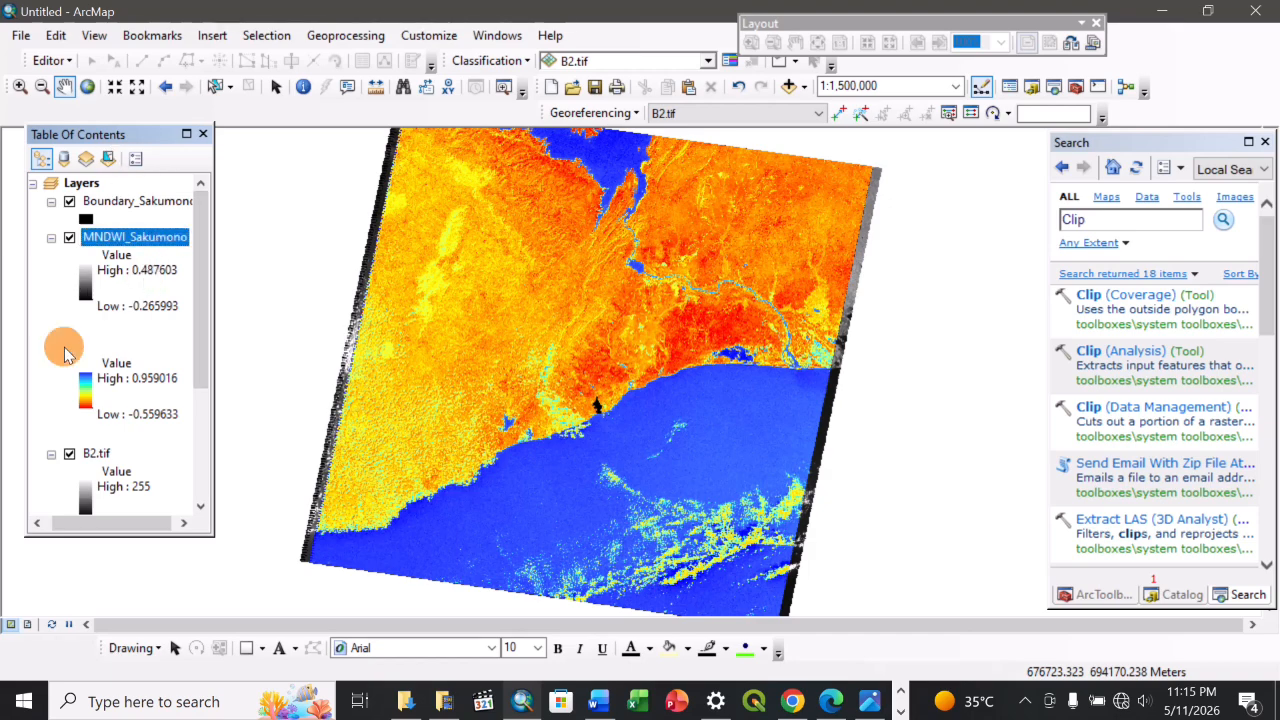
pyautogui.moveTo(203, 345); pyautogui.dragTo(188, 506)
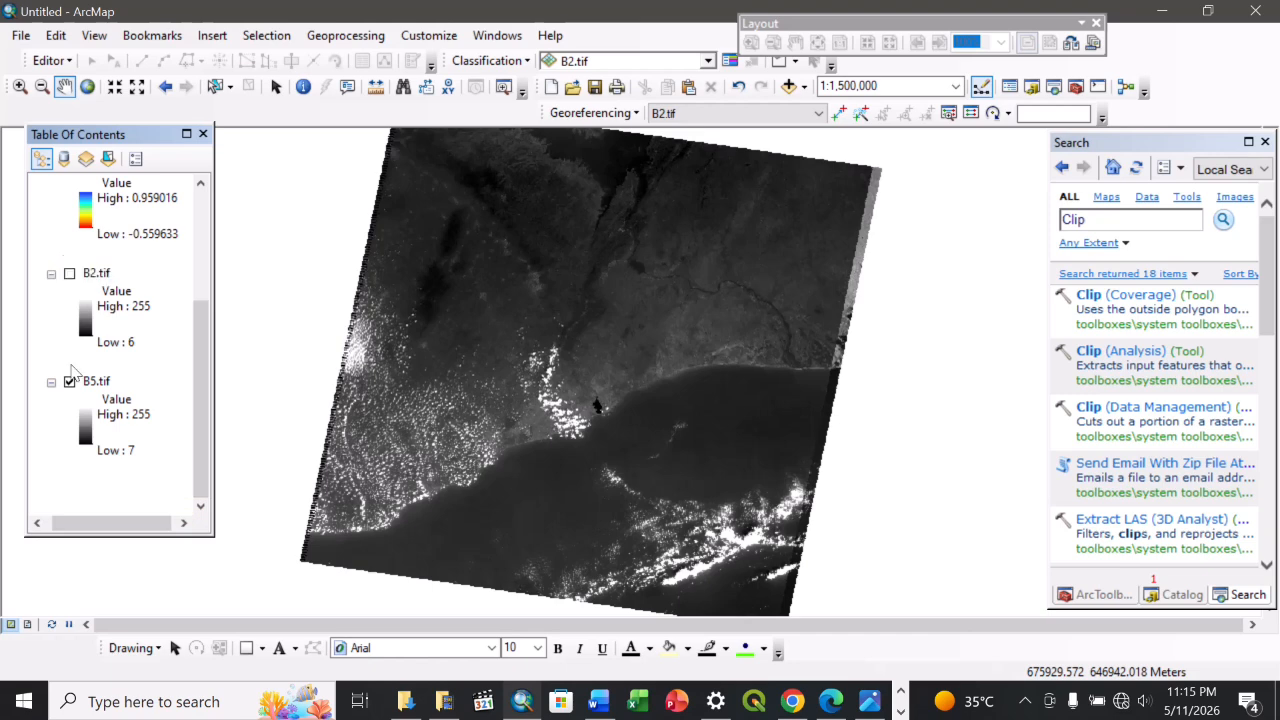
pyautogui.click(69, 381)
pyautogui.scroll(3, 110, 350)
pyautogui.rightClick(116, 219)
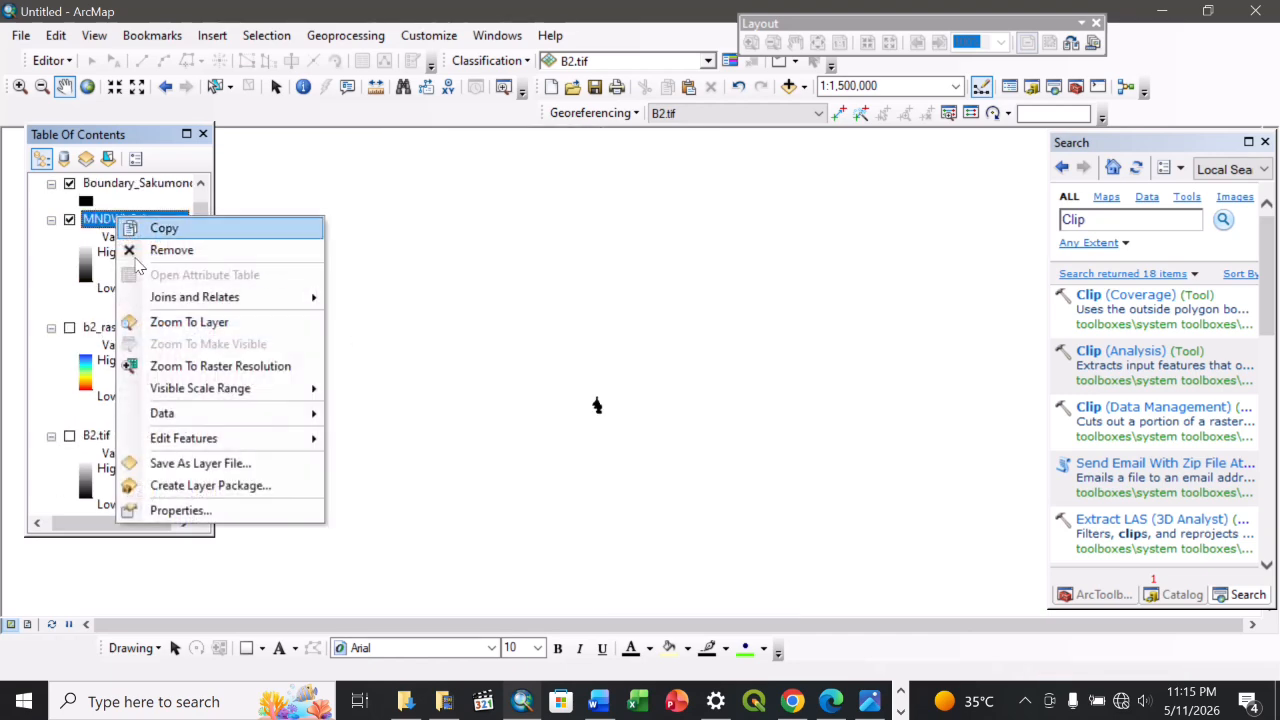
pyautogui.click(165, 322)
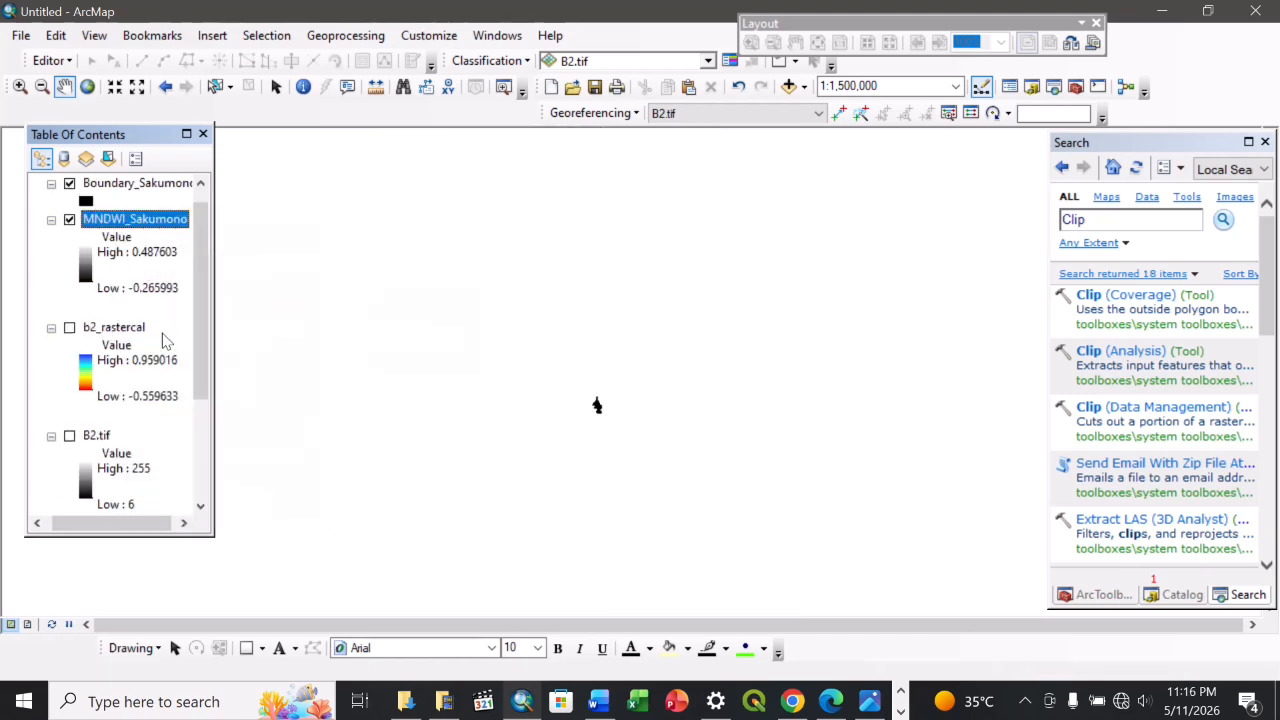
pyautogui.click(69, 184)
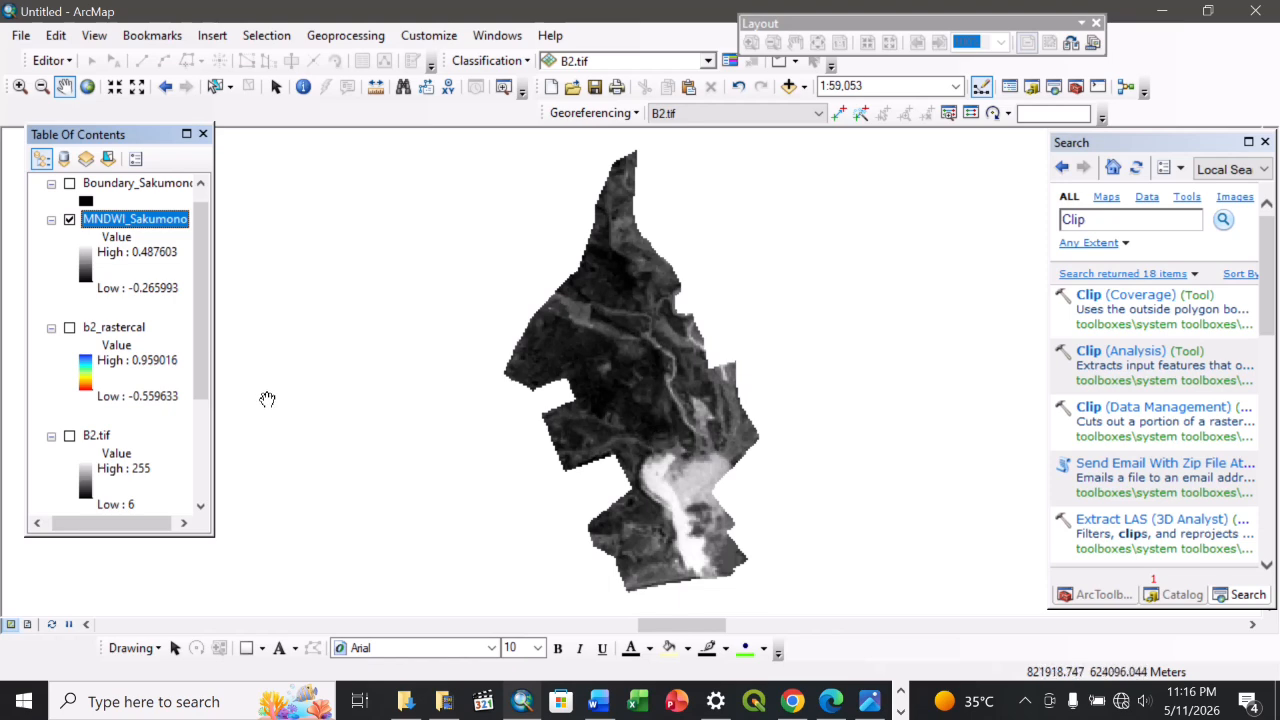
# - Apply the red-yellow-cyan-blue color ramp to the MNDWI_Sakumono layer
pyautogui.click(86, 268)
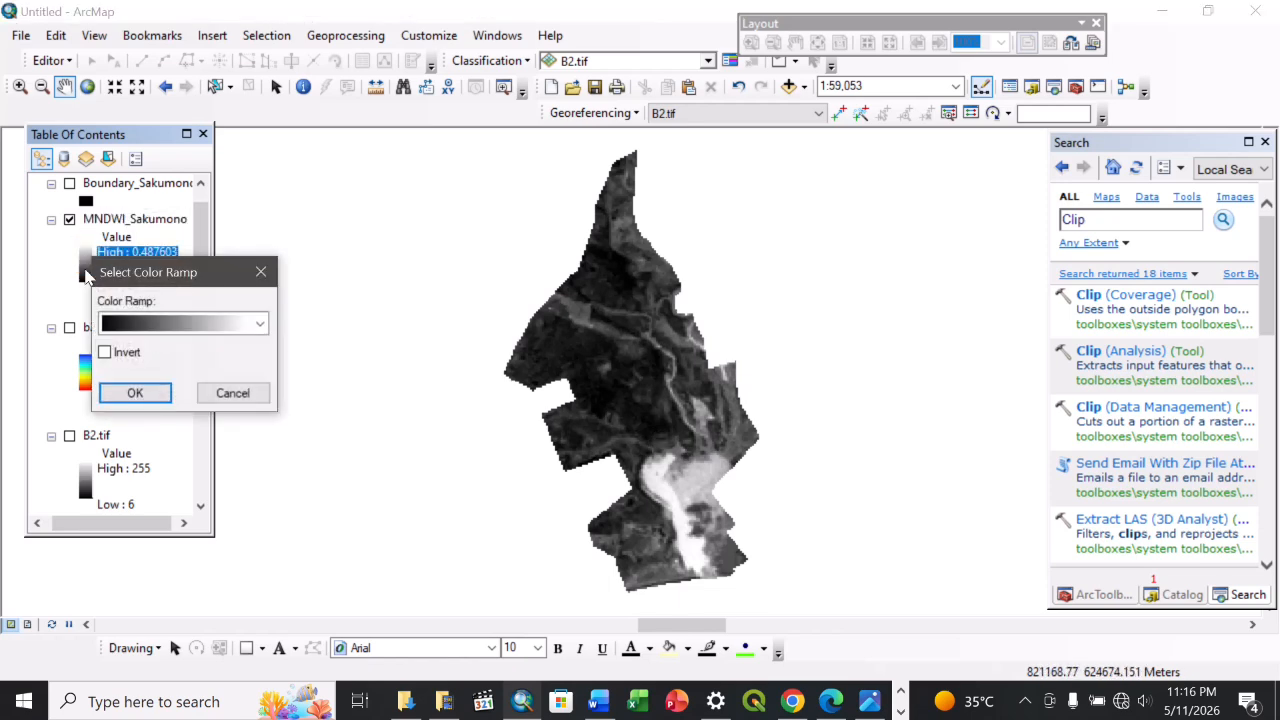
pyautogui.click(114, 320)
pyautogui.click(206, 86)
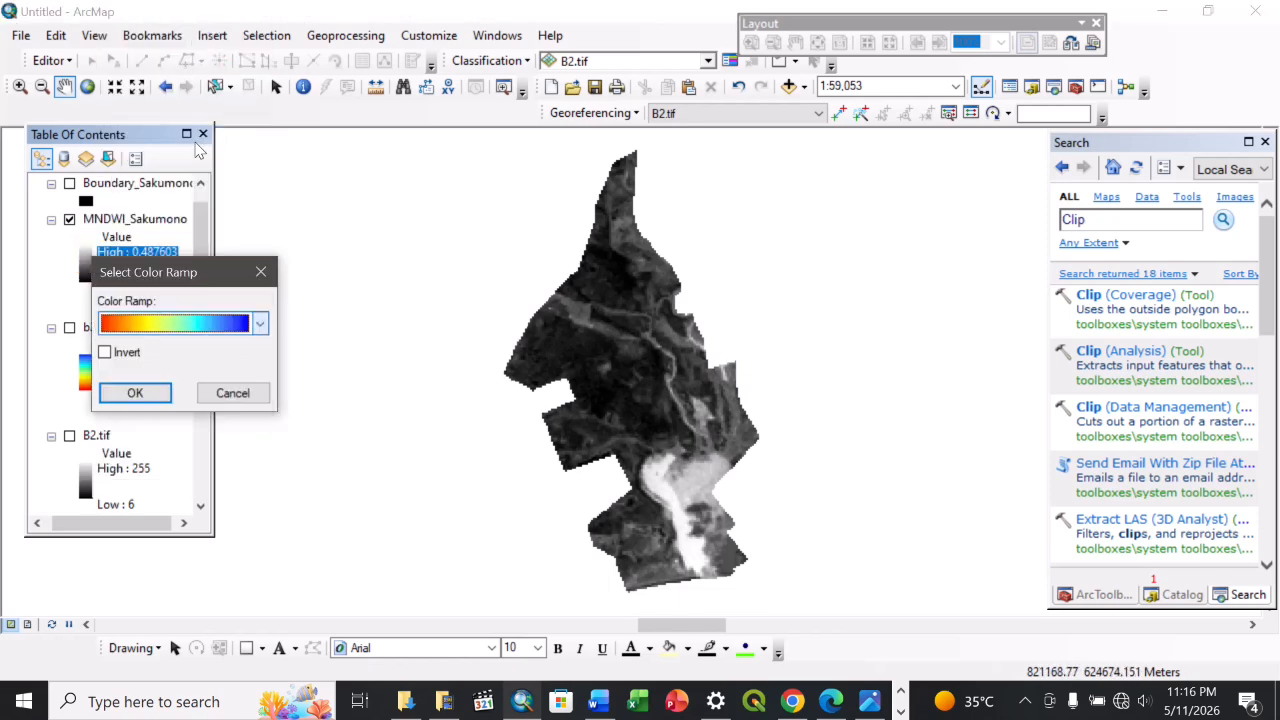
pyautogui.click(135, 393)
pyautogui.moveTo(689, 454); pyautogui.dragTo(674, 449)
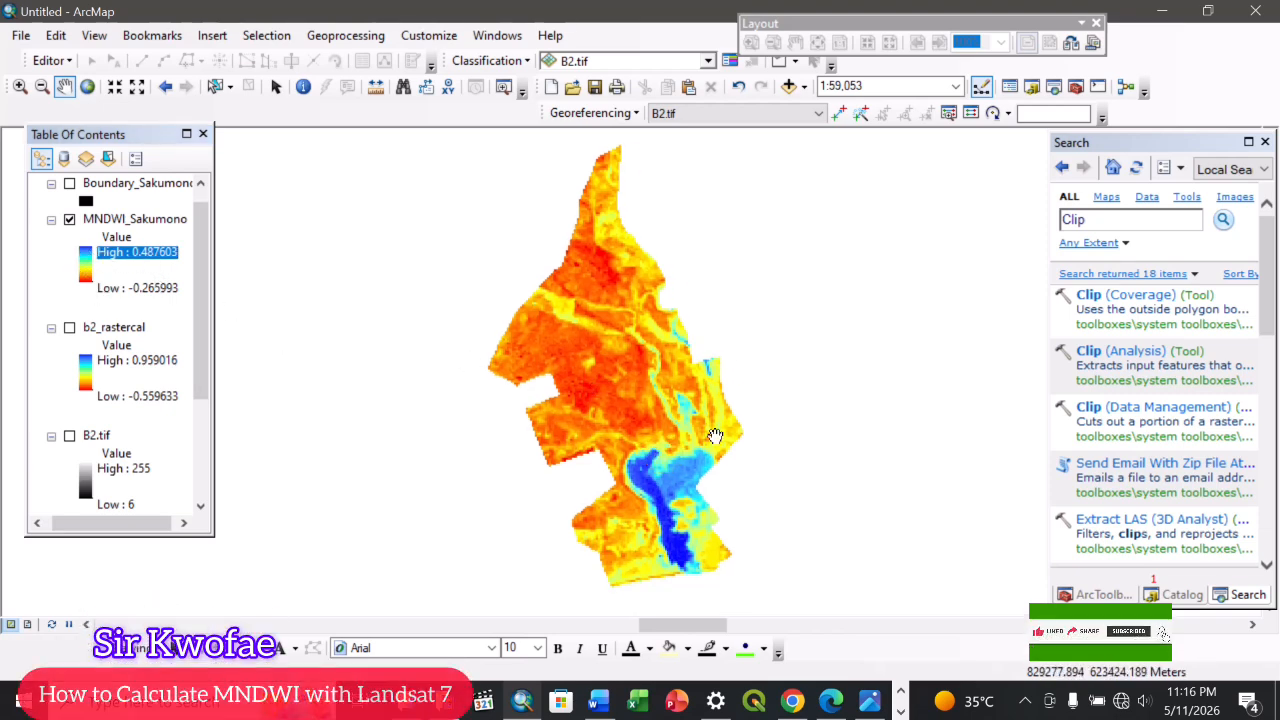
# - Compare the MNDWI map with the 2000–2025 classified maps in Combined.jpg in the photo viewer, returning to ArcMap
pyautogui.click(865, 705)
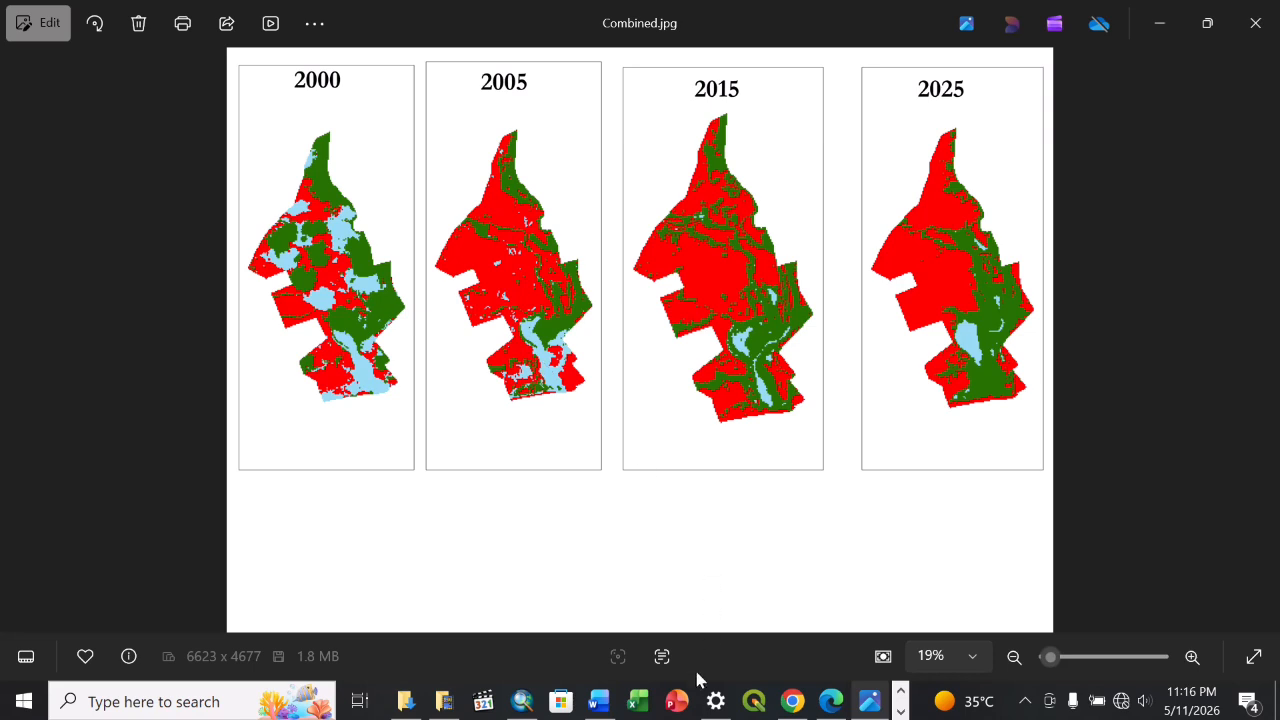
pyautogui.click(522, 701)
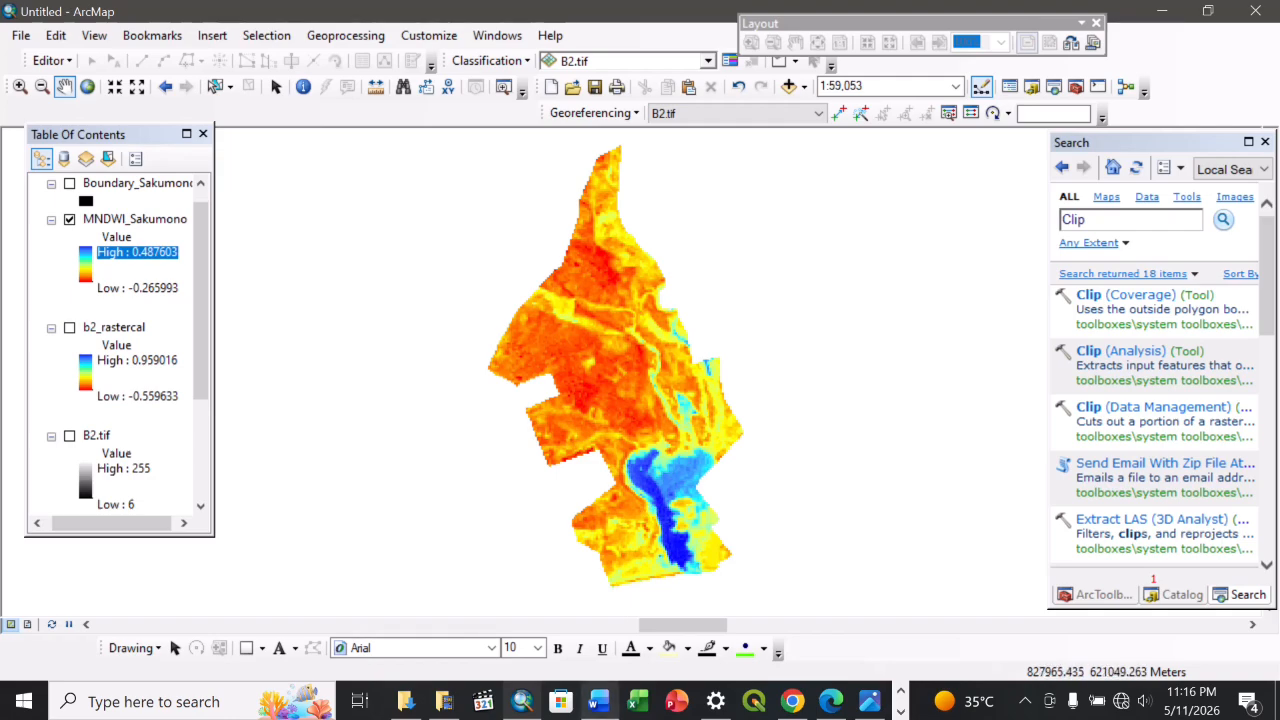
pyautogui.click(869, 701)
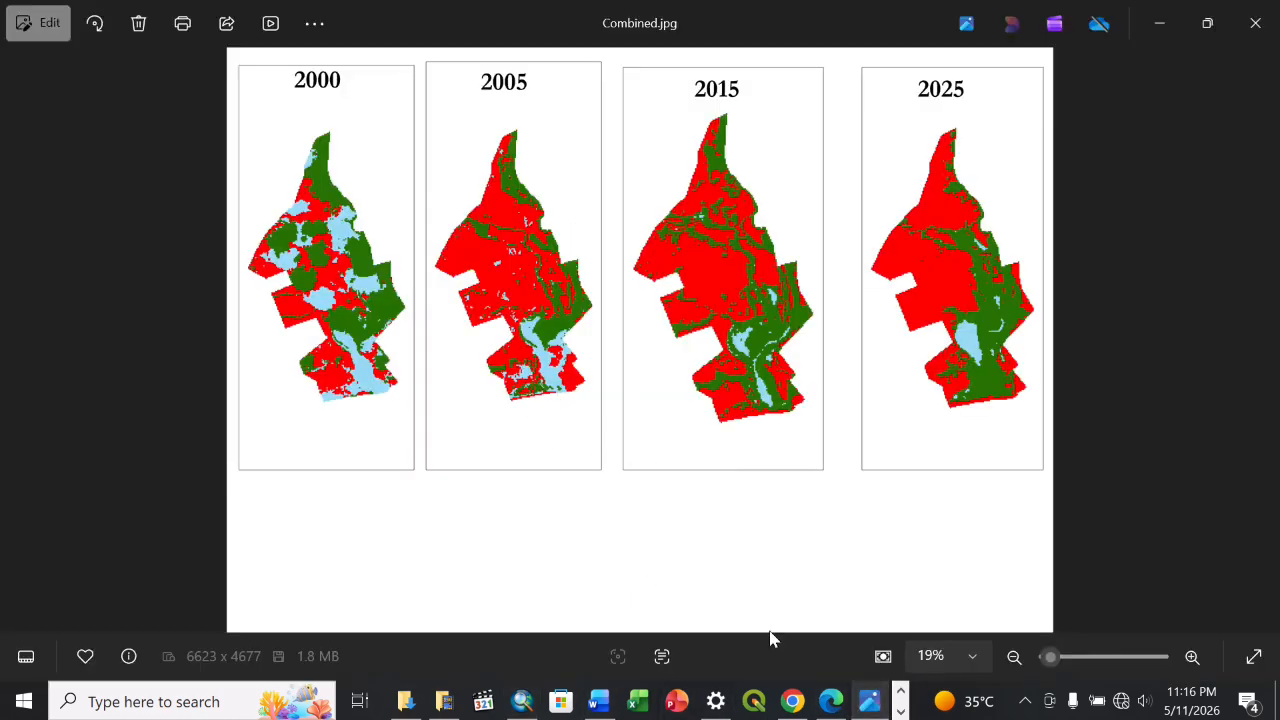
pyautogui.click(522, 701)
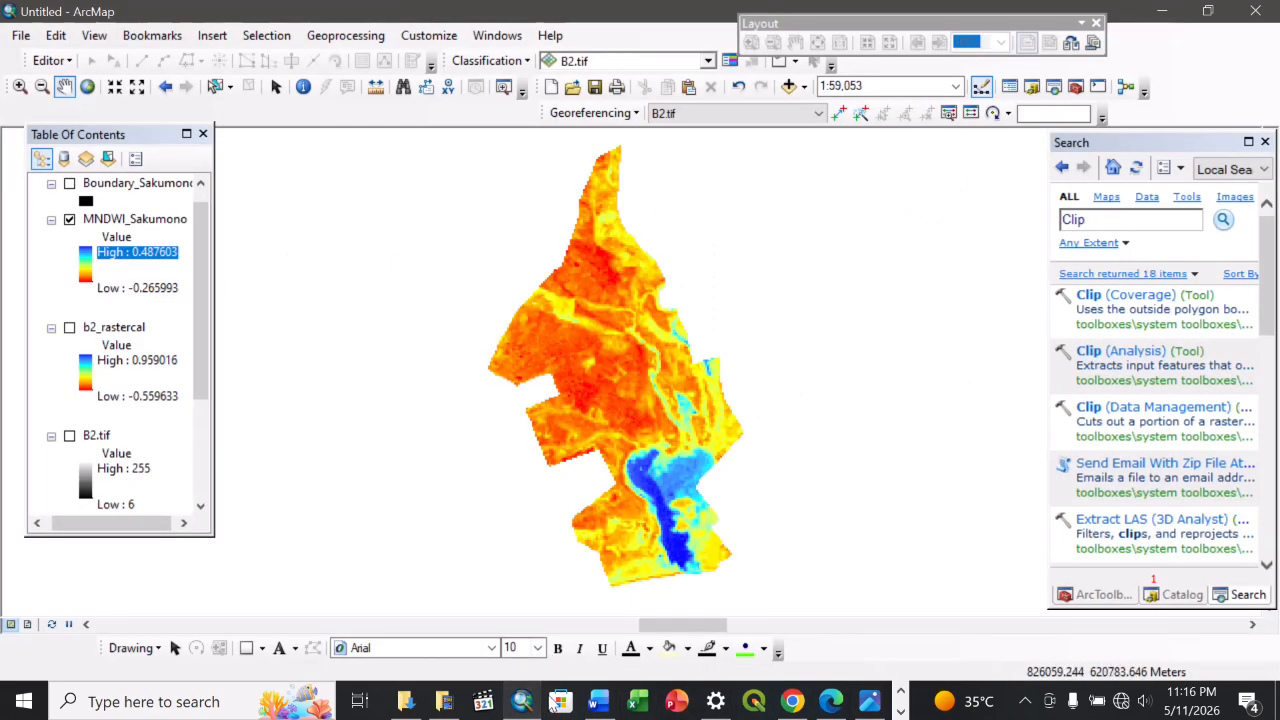
# - Review the MNDWI definition and overall value range in the Word tutorial note and return to ArcMap
pyautogui.click(598, 701)
pyautogui.scroll(-2, 604, 489)
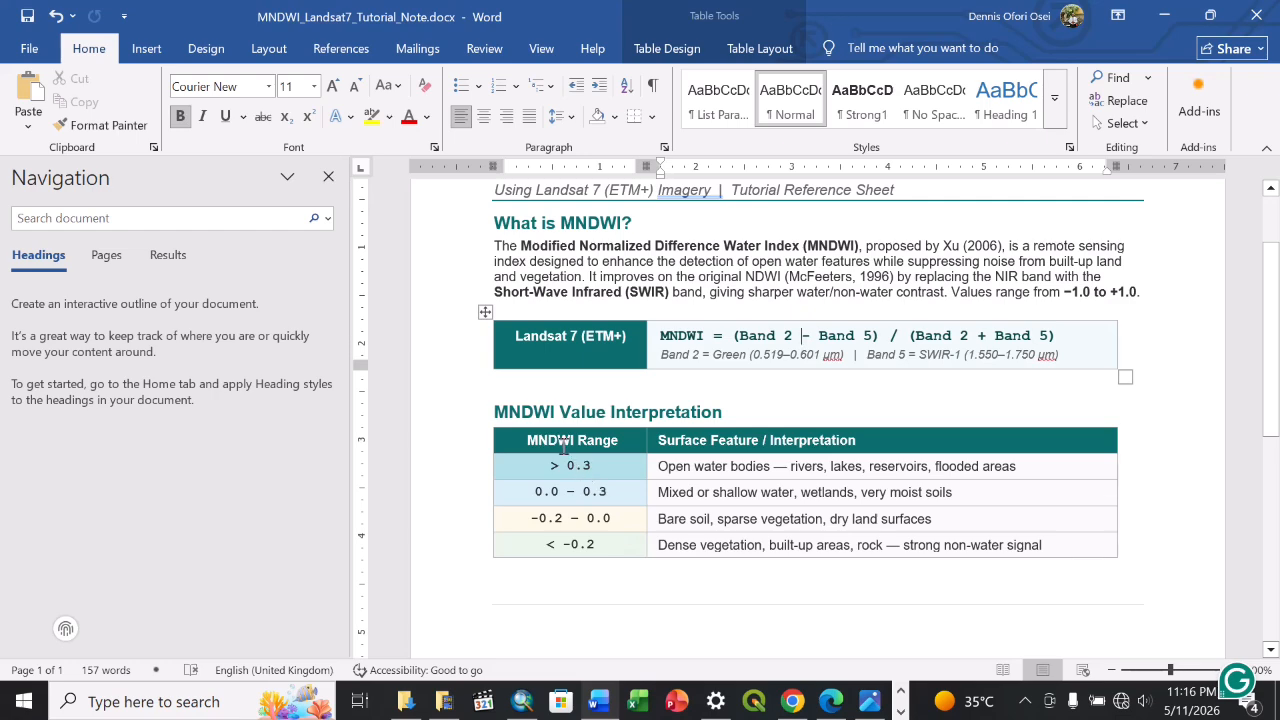
pyautogui.scroll(2, 563, 447)
pyautogui.moveTo(1066, 404); pyautogui.dragTo(1139, 404)
pyautogui.click(520, 705)
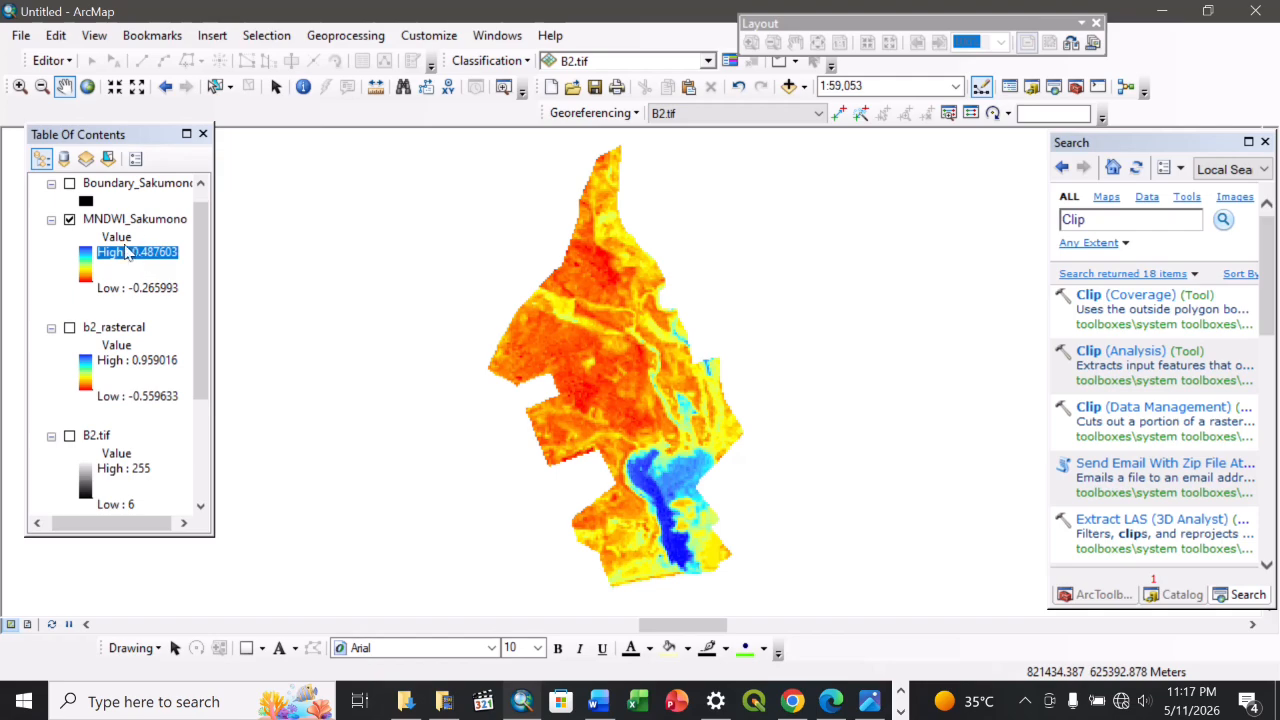
# - Open the MNDWI_Sakumono layer properties, check the range thresholds in the Word interpretation table, and close the properties unchanged
pyautogui.rightClick(128, 219)
pyautogui.click(185, 513)
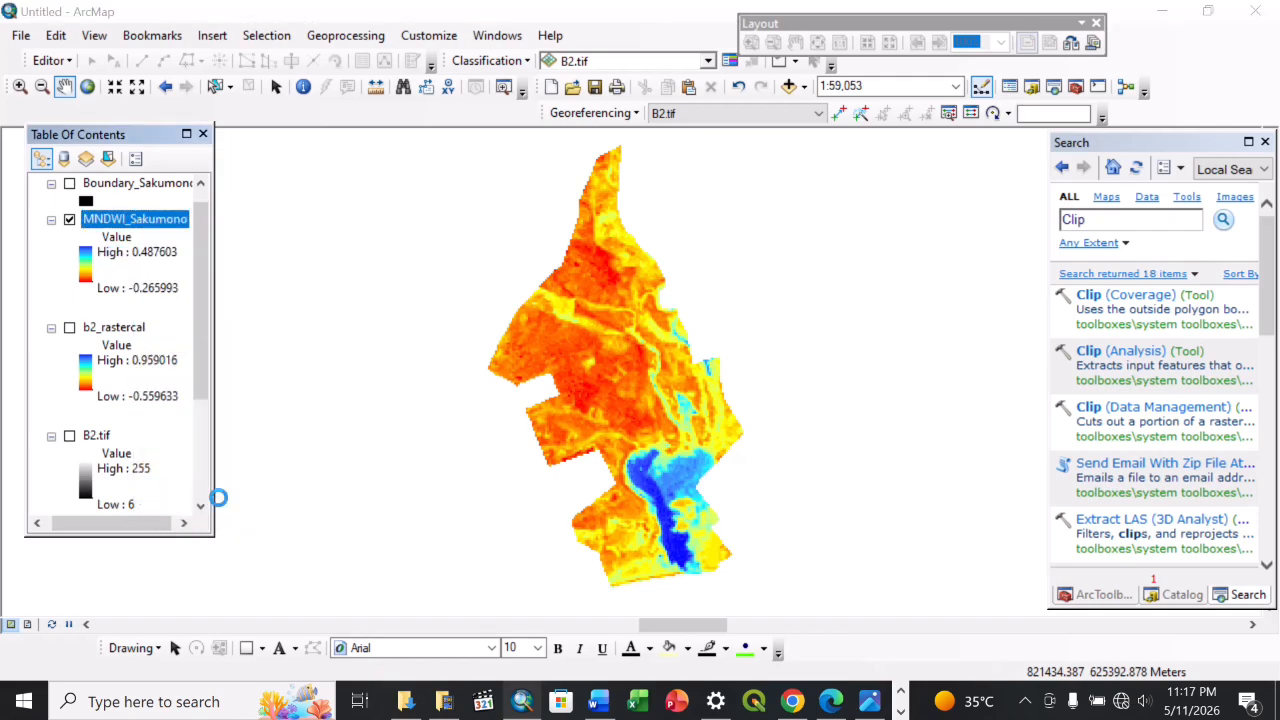
pyautogui.click(598, 701)
pyautogui.scroll(-3, 877, 510)
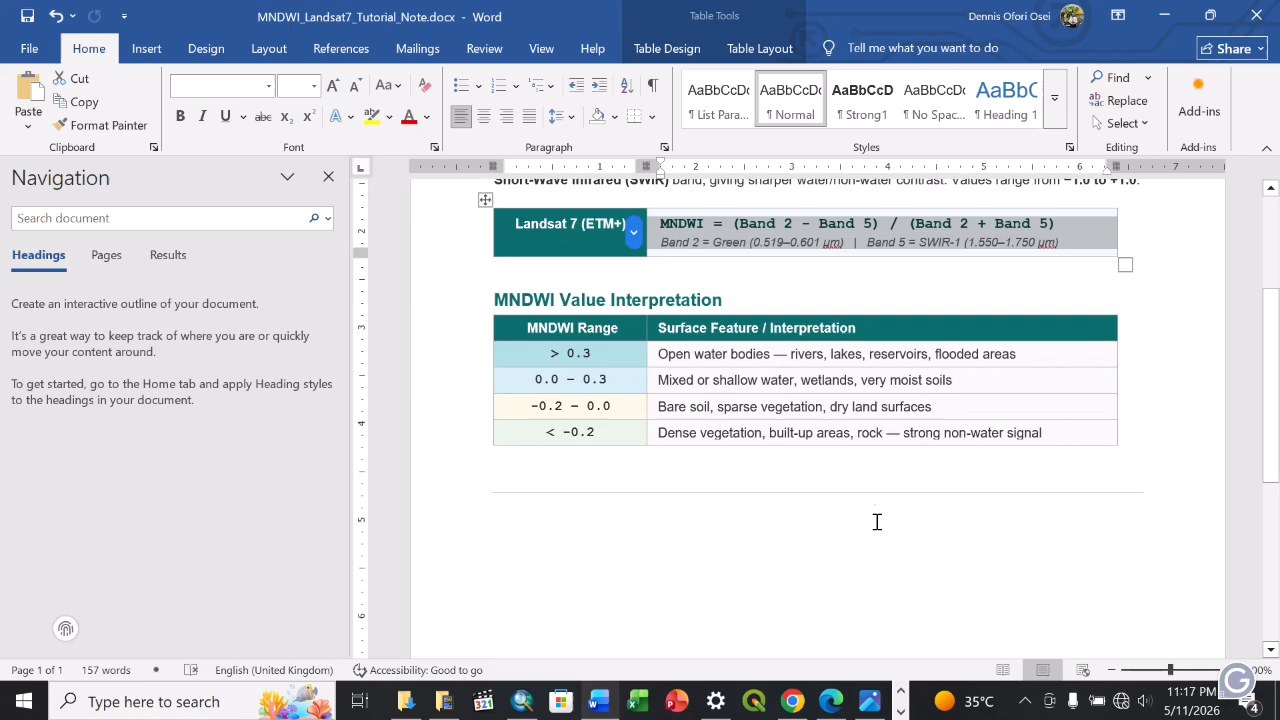
pyautogui.click(584, 447)
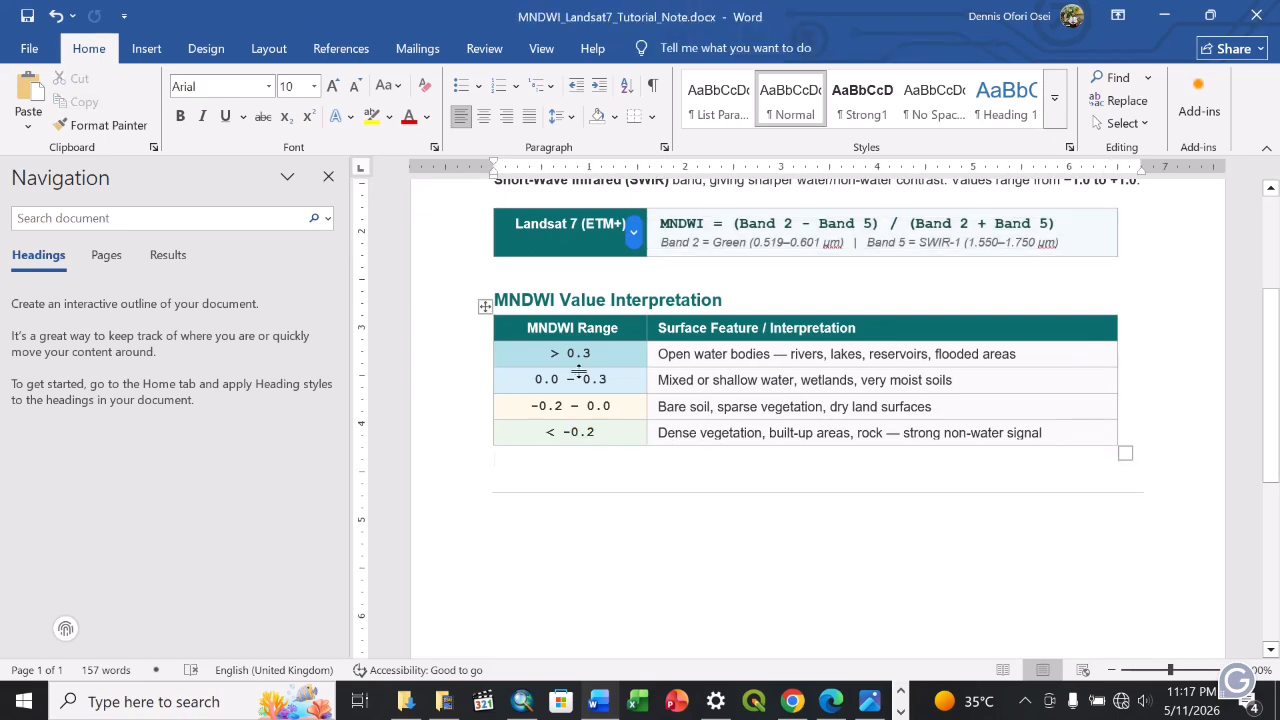
pyautogui.moveTo(569, 354); pyautogui.dragTo(591, 354)
pyautogui.moveTo(571, 433); pyautogui.dragTo(596, 434)
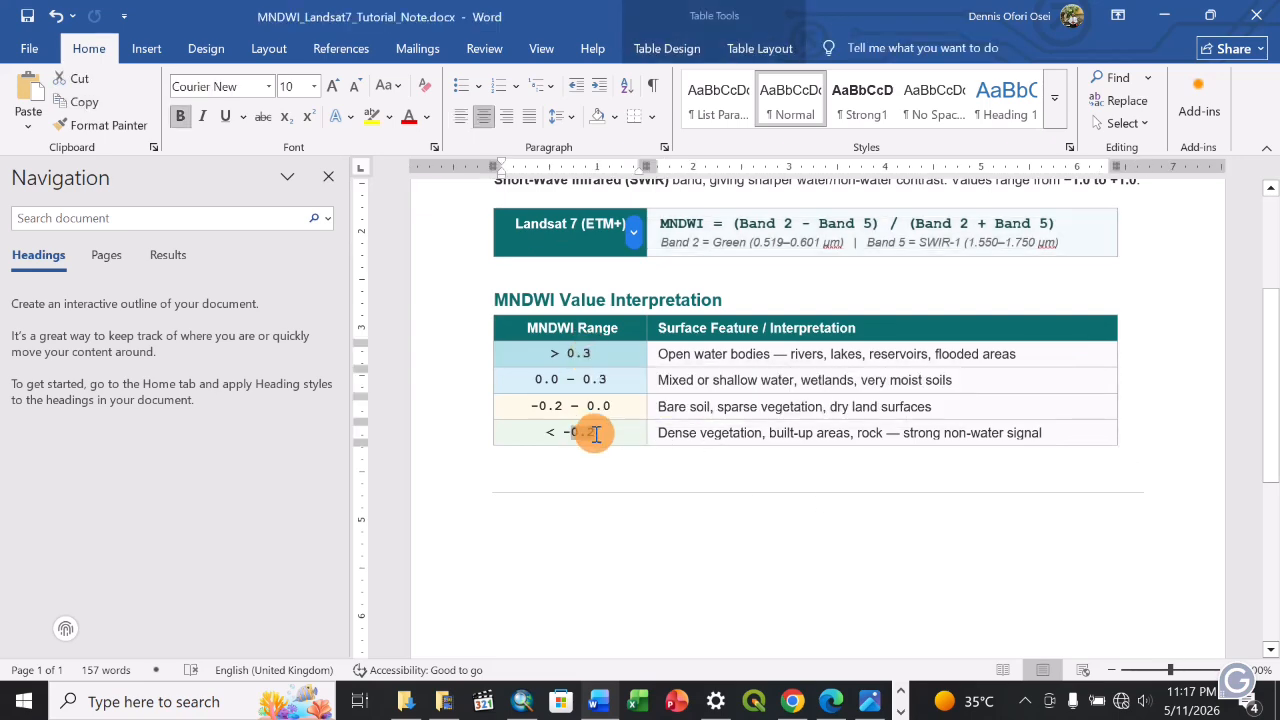
pyautogui.click(603, 484)
pyautogui.click(522, 701)
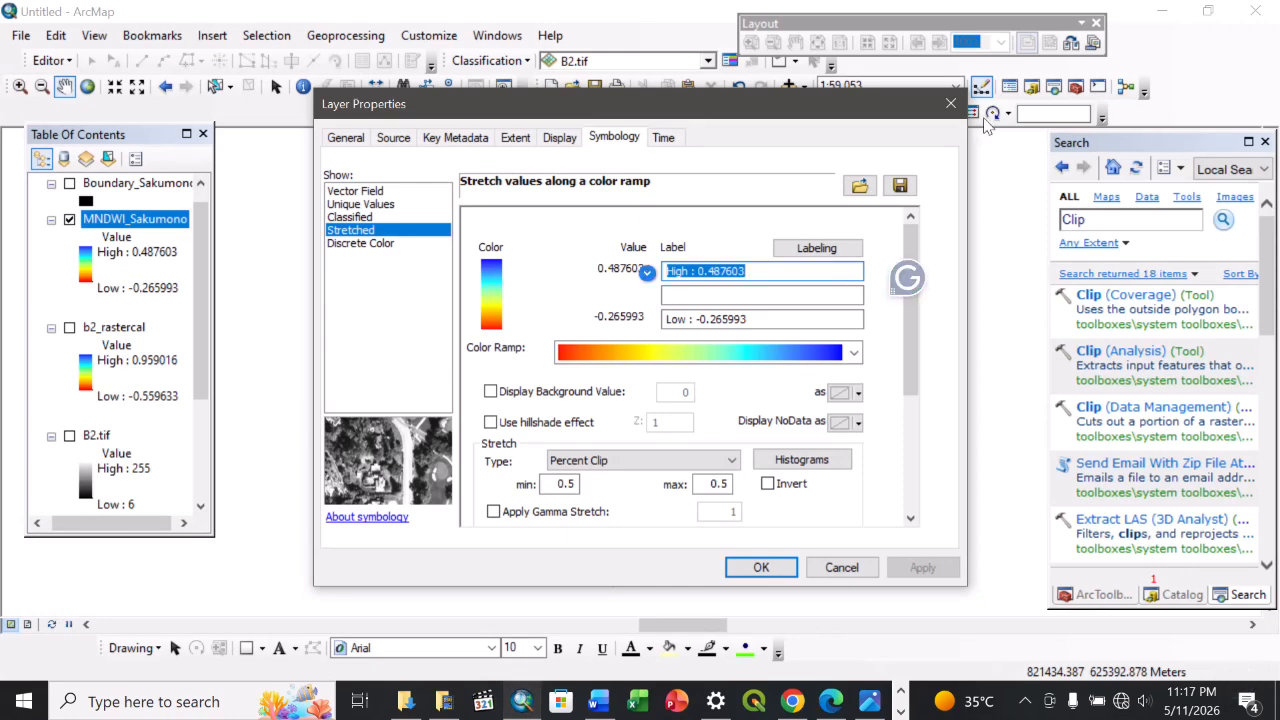
pyautogui.click(940, 99)
# - Switch the MNDWI_Sakumono symbology to Classified with 4 classes, consulting the ranges in the Word interpretation table
pyautogui.rightClick(137, 215)
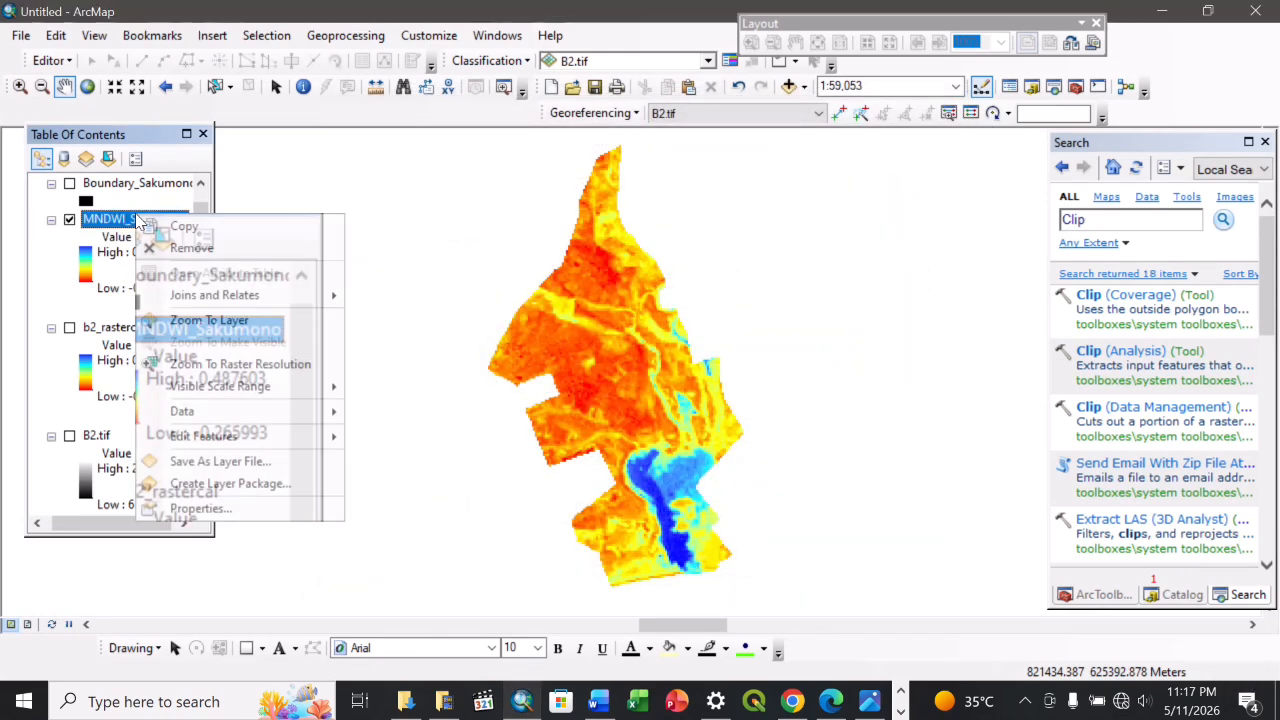
pyautogui.click(215, 509)
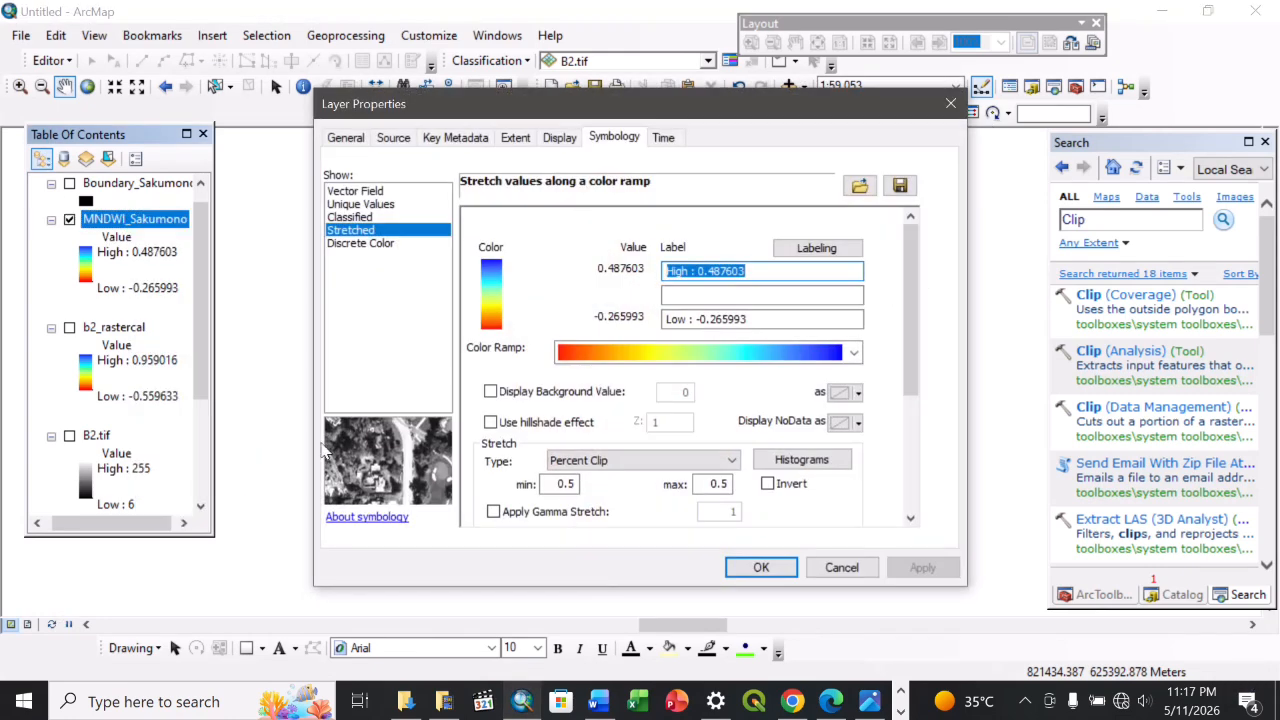
pyautogui.click(350, 217)
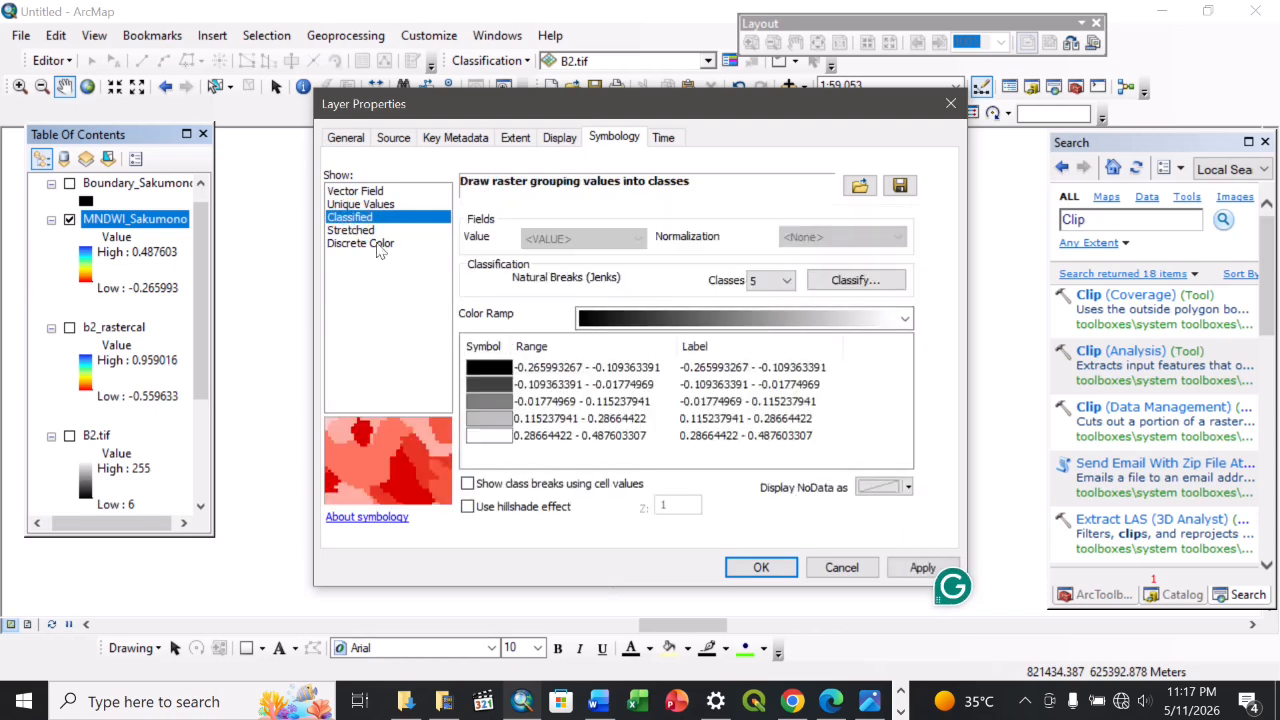
pyautogui.click(598, 700)
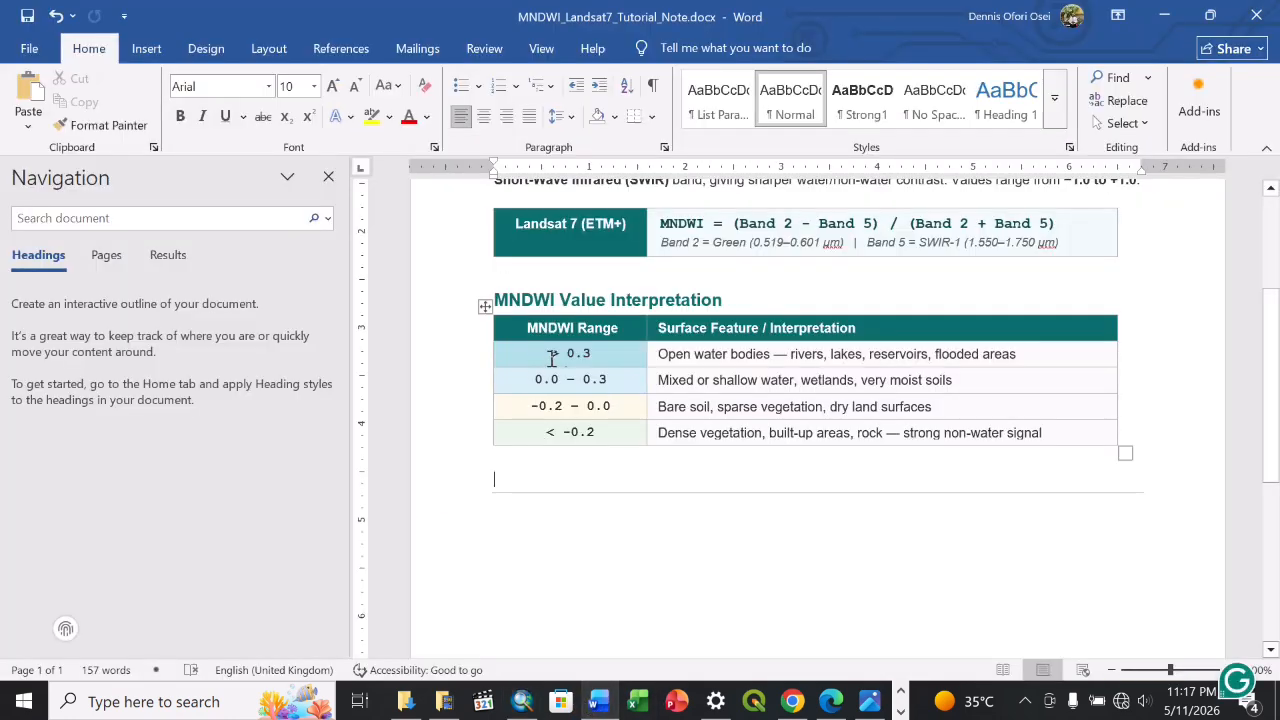
pyautogui.click(520, 702)
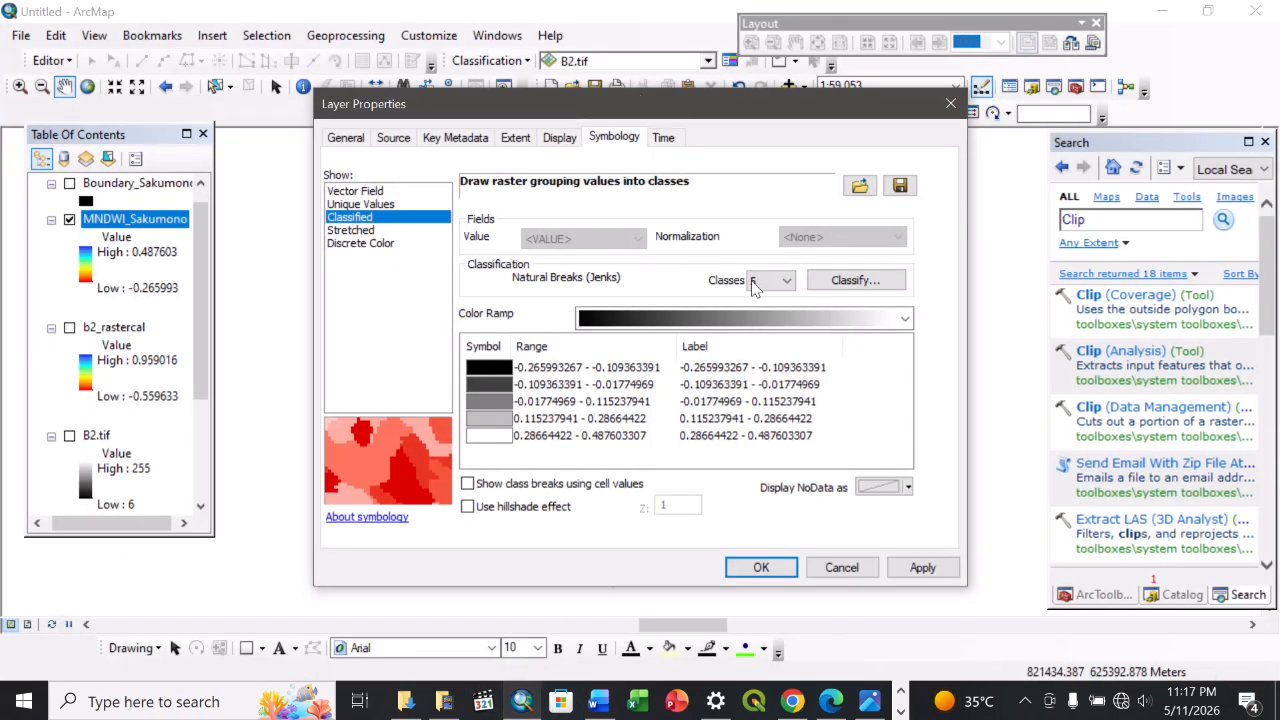
pyautogui.click(755, 283)
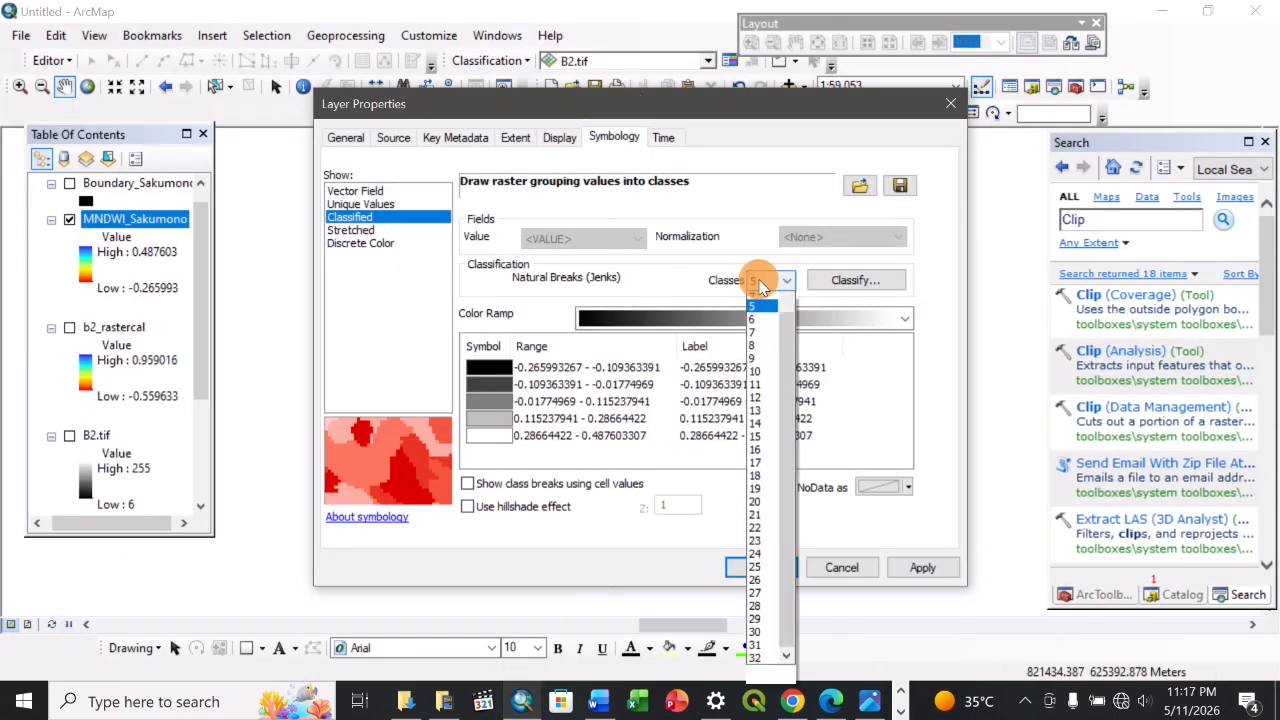
pyautogui.click(755, 319)
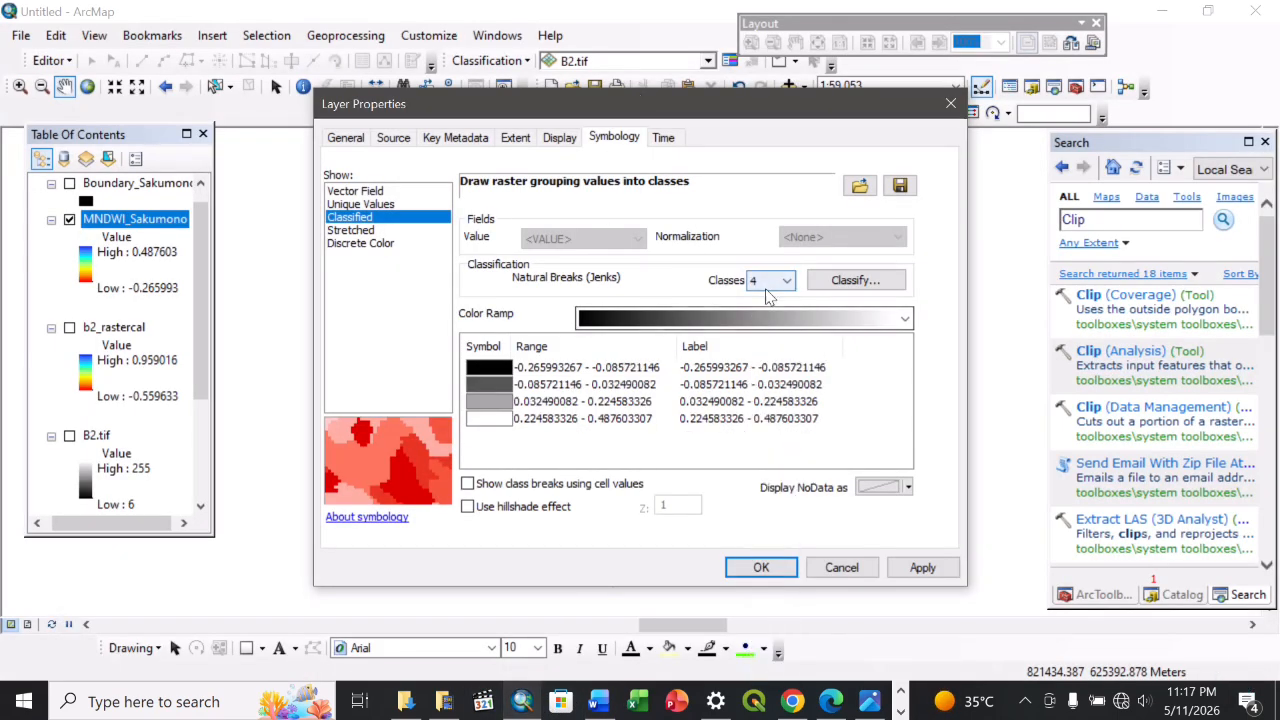
# - Set the manual class break values to -0.09, 0.03, 0.22 and 0.49 for the MNDWI_Sakumono classification
pyautogui.click(843, 281)
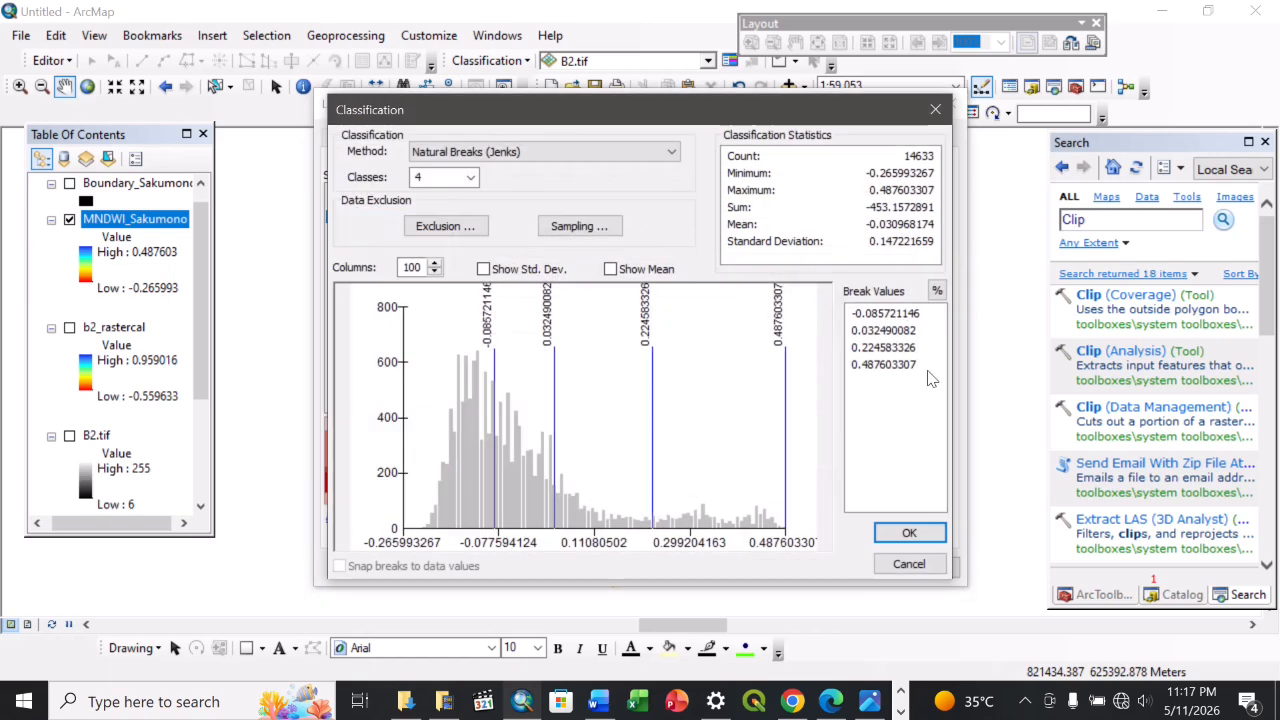
pyautogui.click(922, 368)
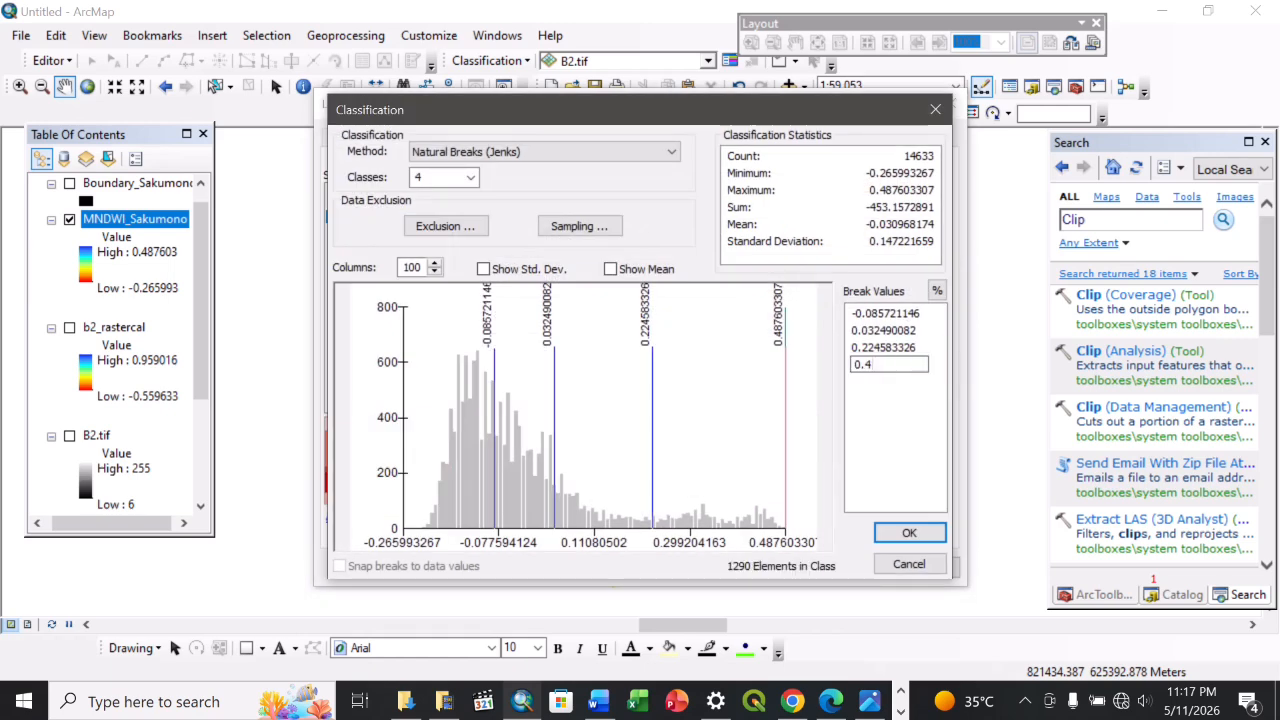
pyautogui.click(916, 348)
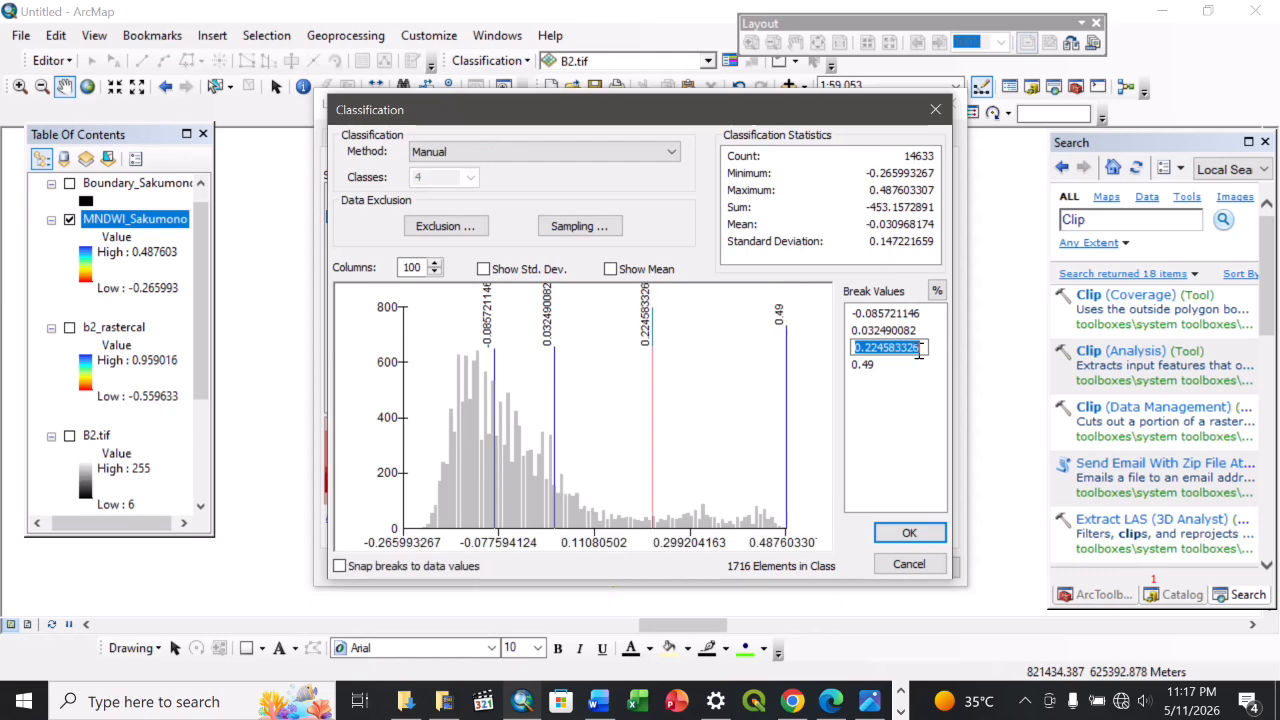
pyautogui.click(917, 350)
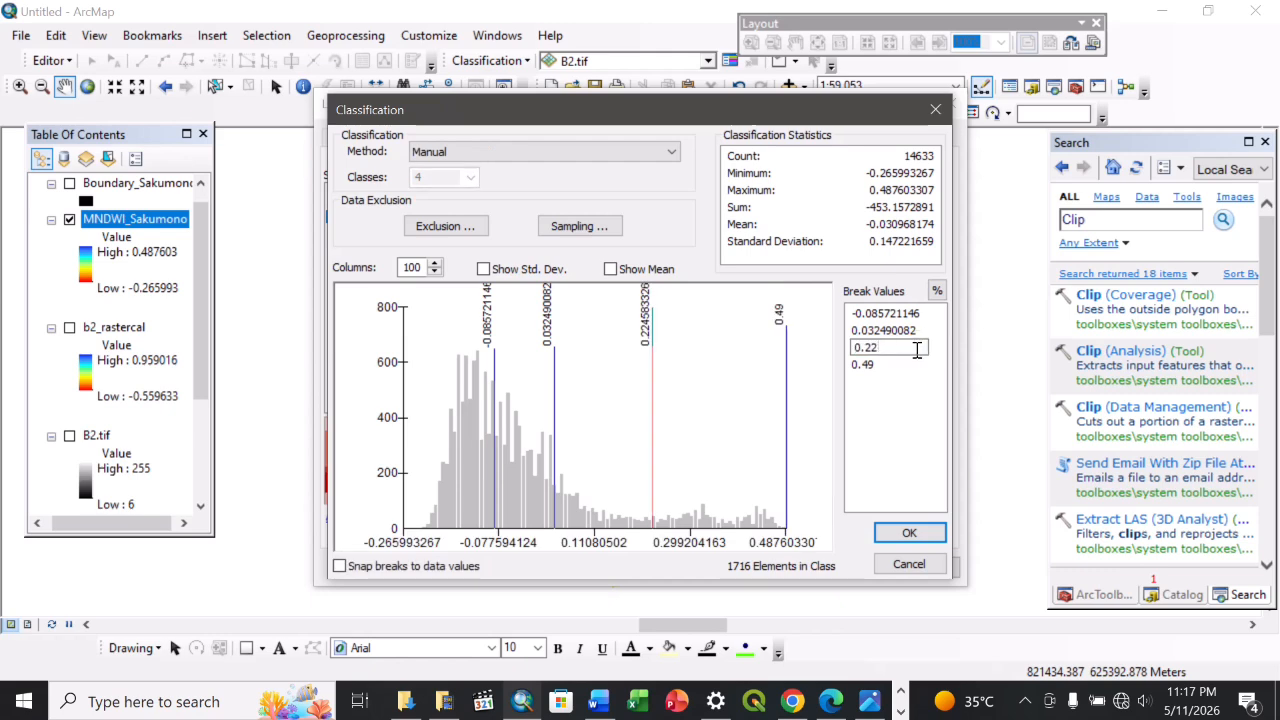
pyautogui.click(917, 332)
pyautogui.click(926, 331)
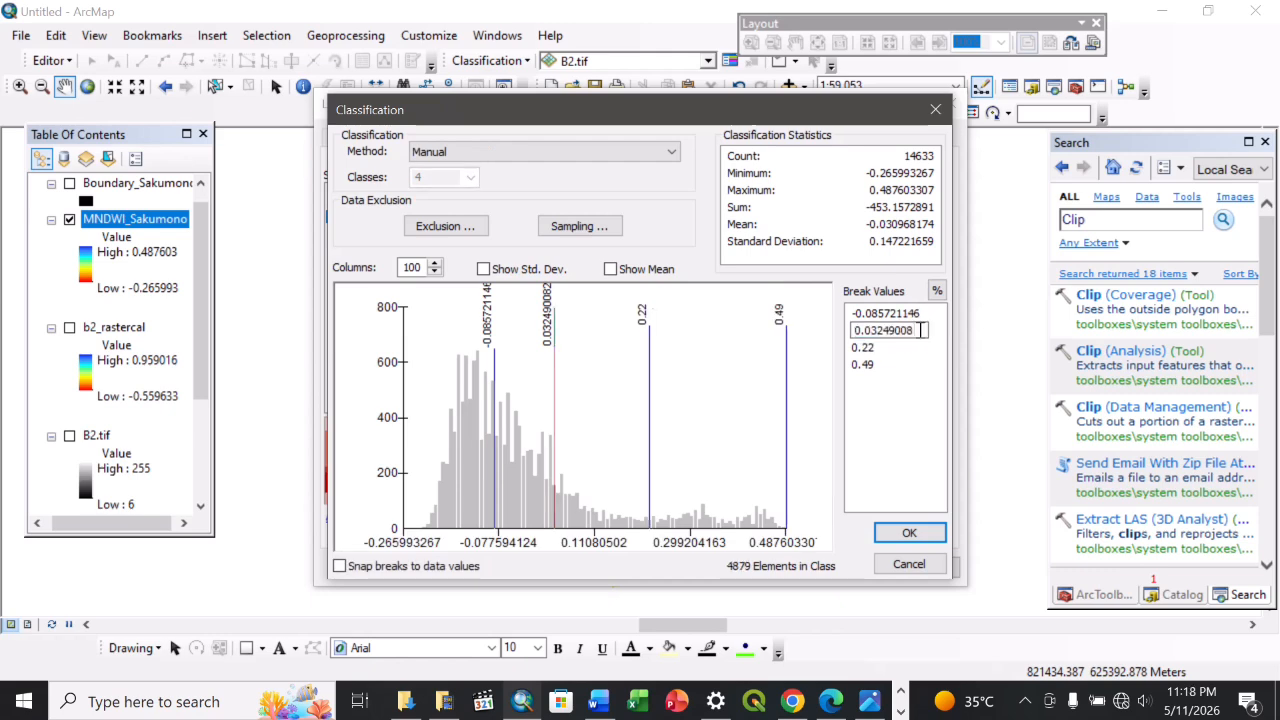
pyautogui.click(918, 313)
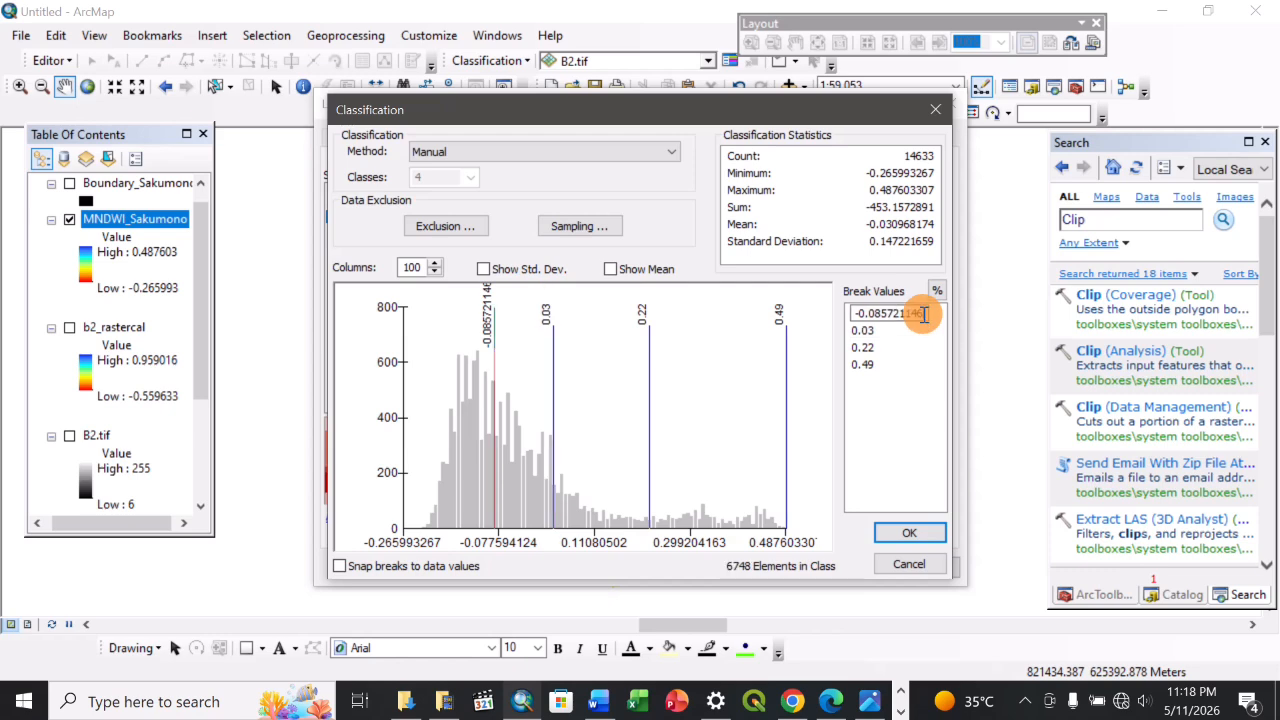
pyautogui.click(925, 313)
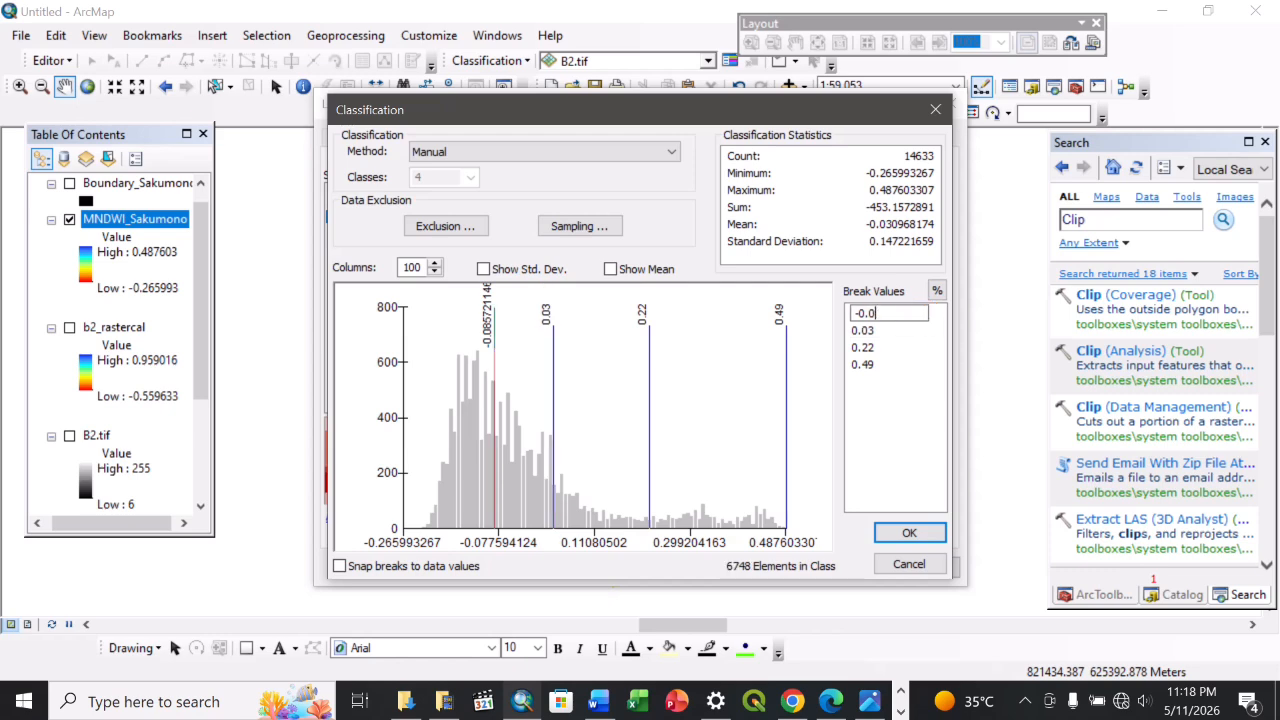
pyautogui.write('-0.09')
pyautogui.click(909, 533)
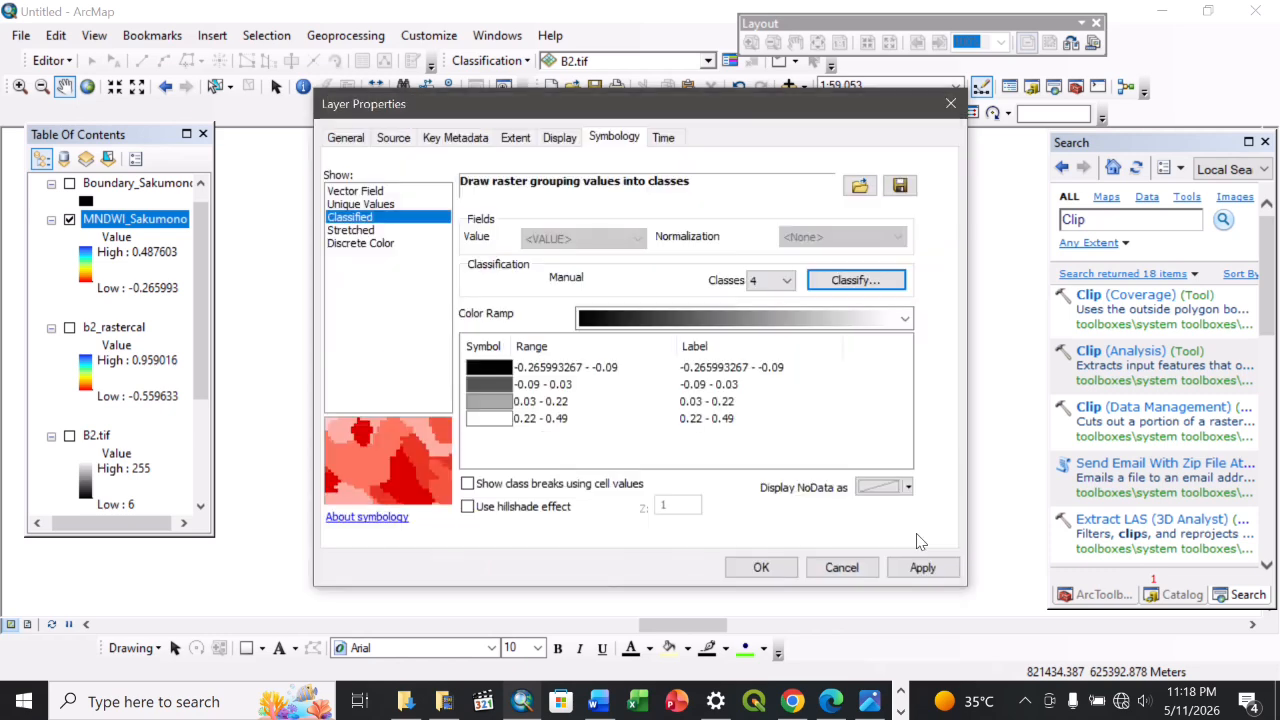
# - Check the interpretation table in the Word note and color the 0.22 - 0.49 class sky blue in ArcMap
pyautogui.click(605, 702)
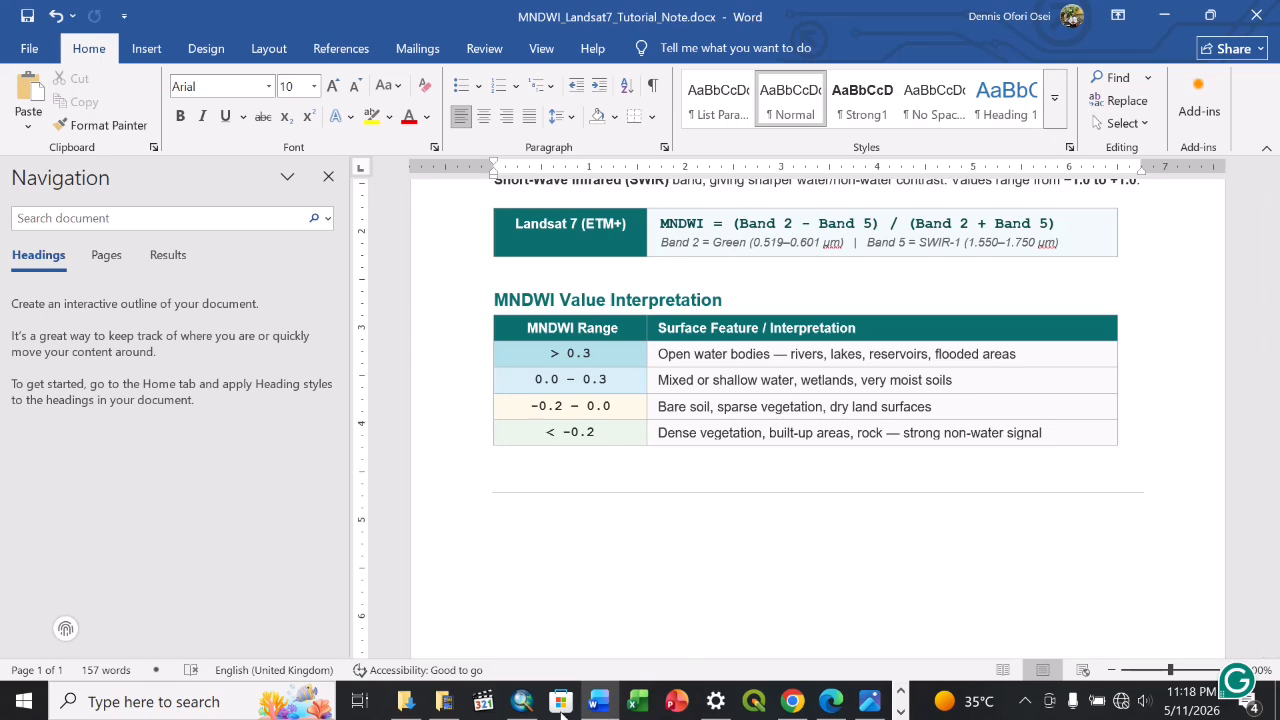
pyautogui.click(522, 702)
pyautogui.click(487, 368)
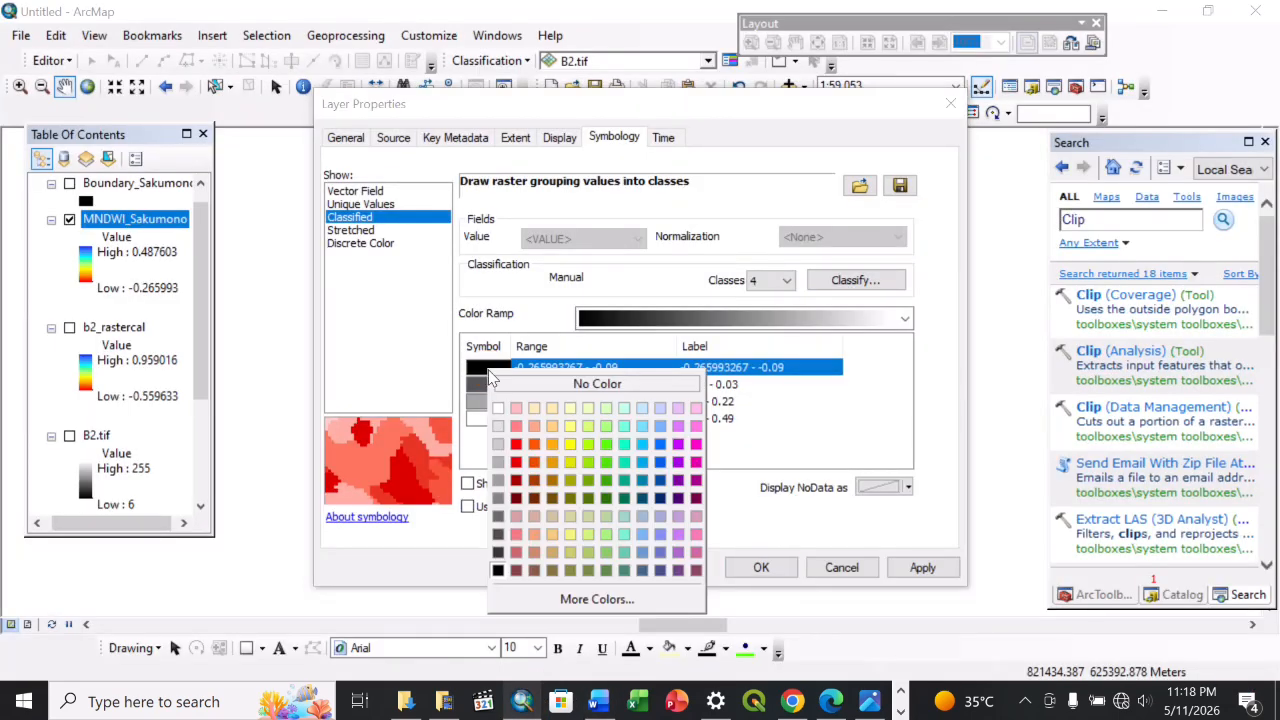
pyautogui.click(729, 435)
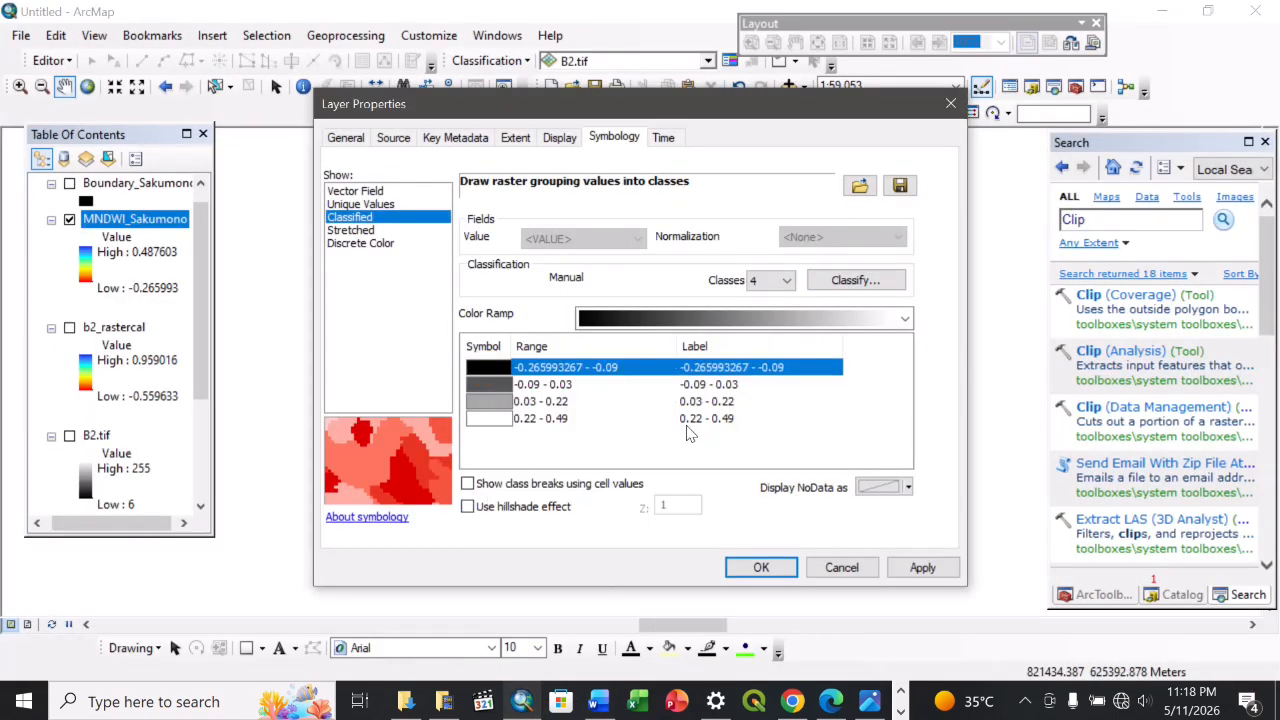
pyautogui.click(507, 420)
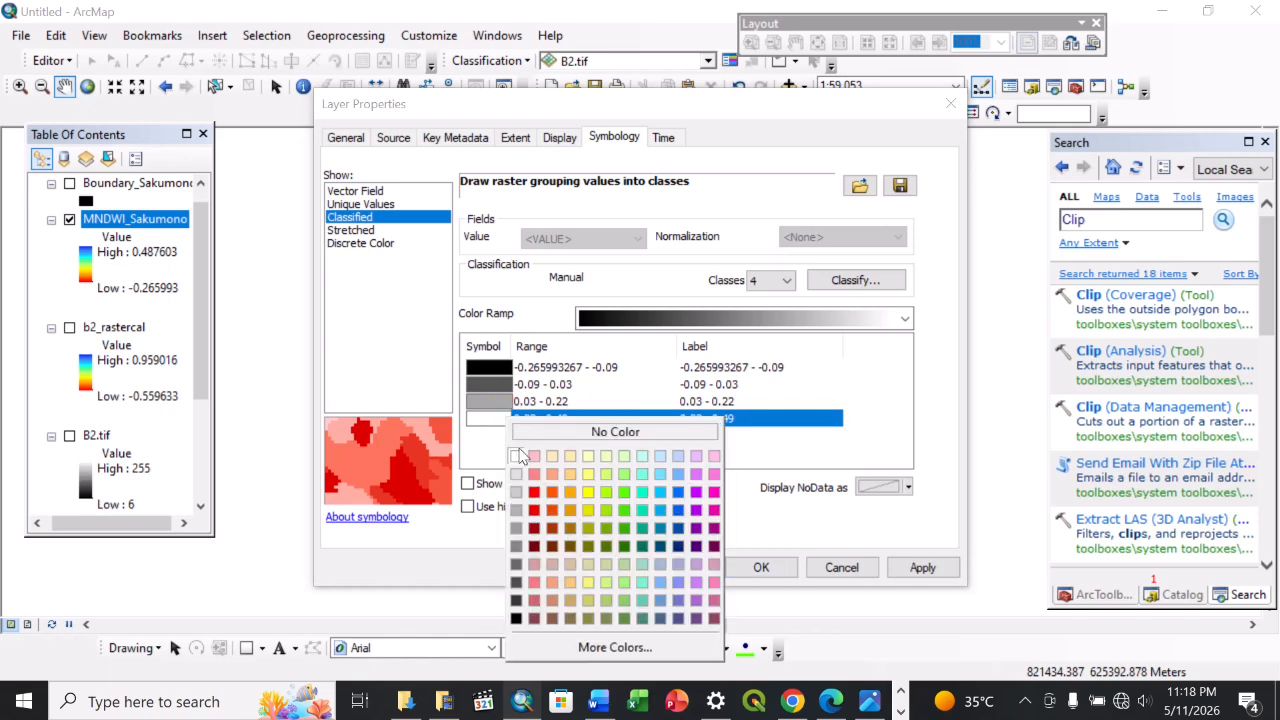
pyautogui.click(665, 520)
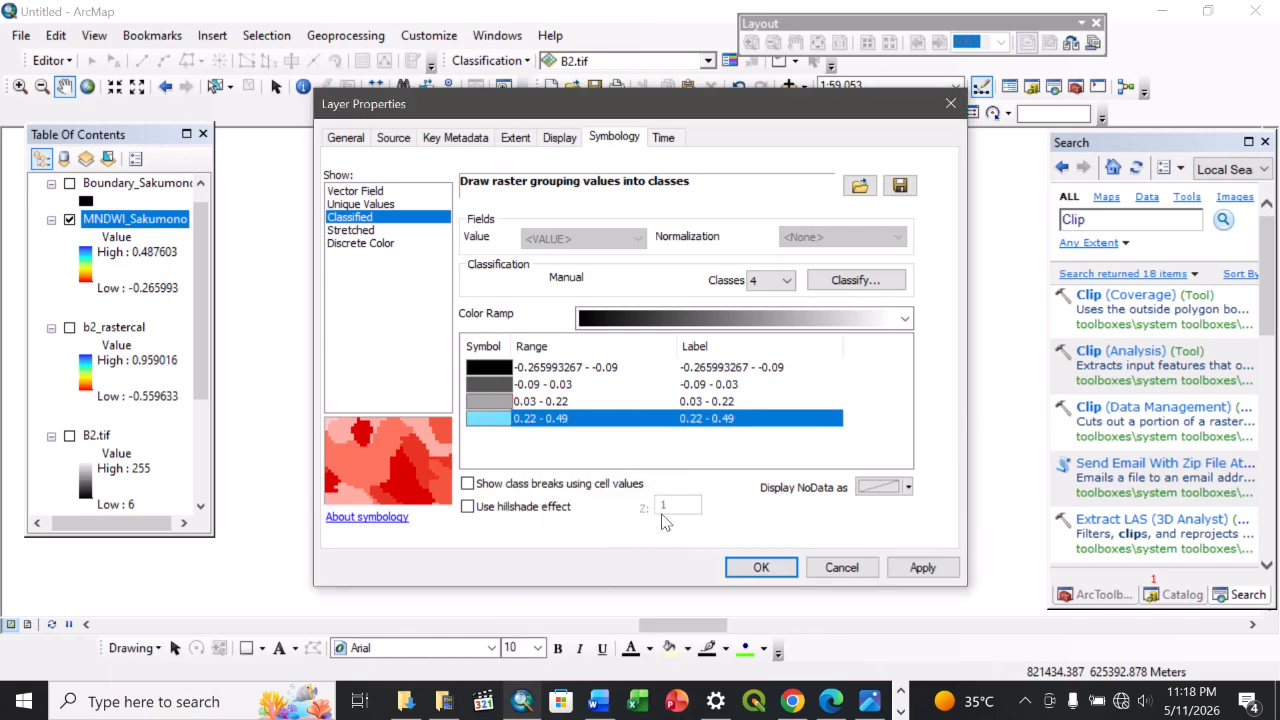
# - Consult the Word interpretation table again and color the 0.03 - 0.22 class pale blue in ArcMap
pyautogui.click(598, 701)
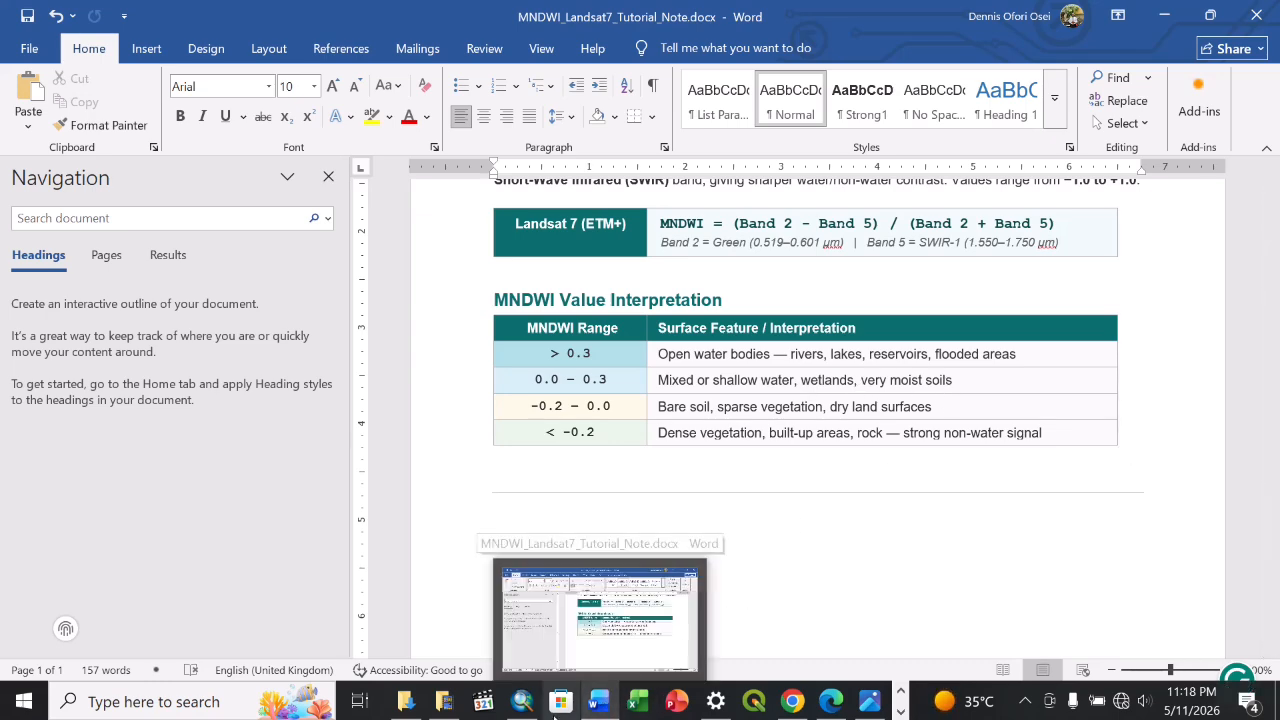
pyautogui.click(522, 701)
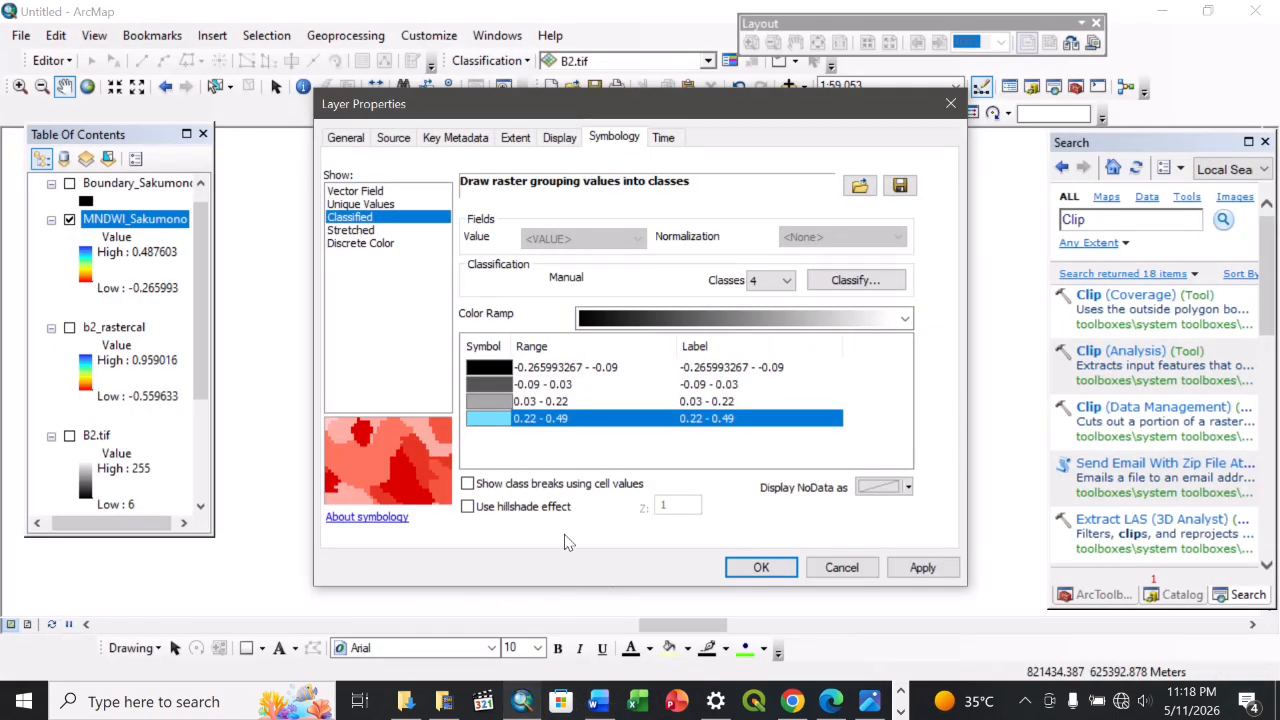
pyautogui.click(496, 400)
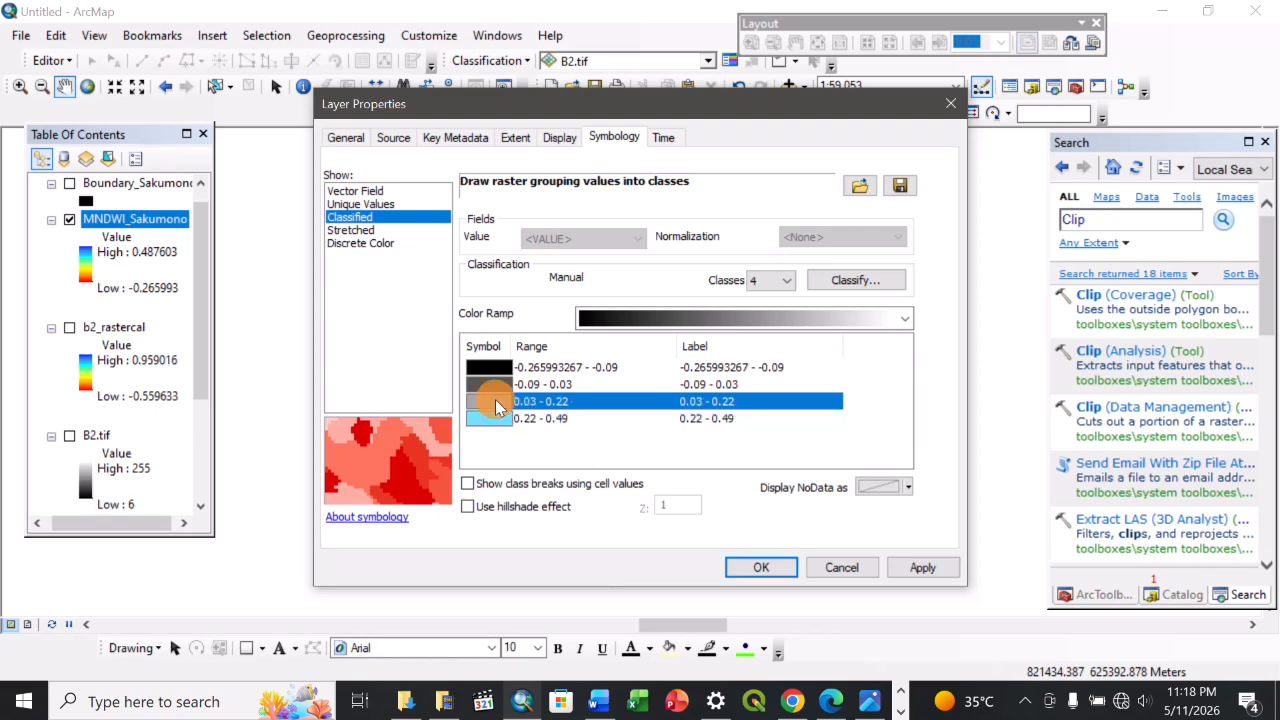
pyautogui.click(651, 441)
# - Review the bare soil and sparse vegetation row in the Word note and color the -0.09 - 0.03 class cream in ArcMap
pyautogui.click(598, 701)
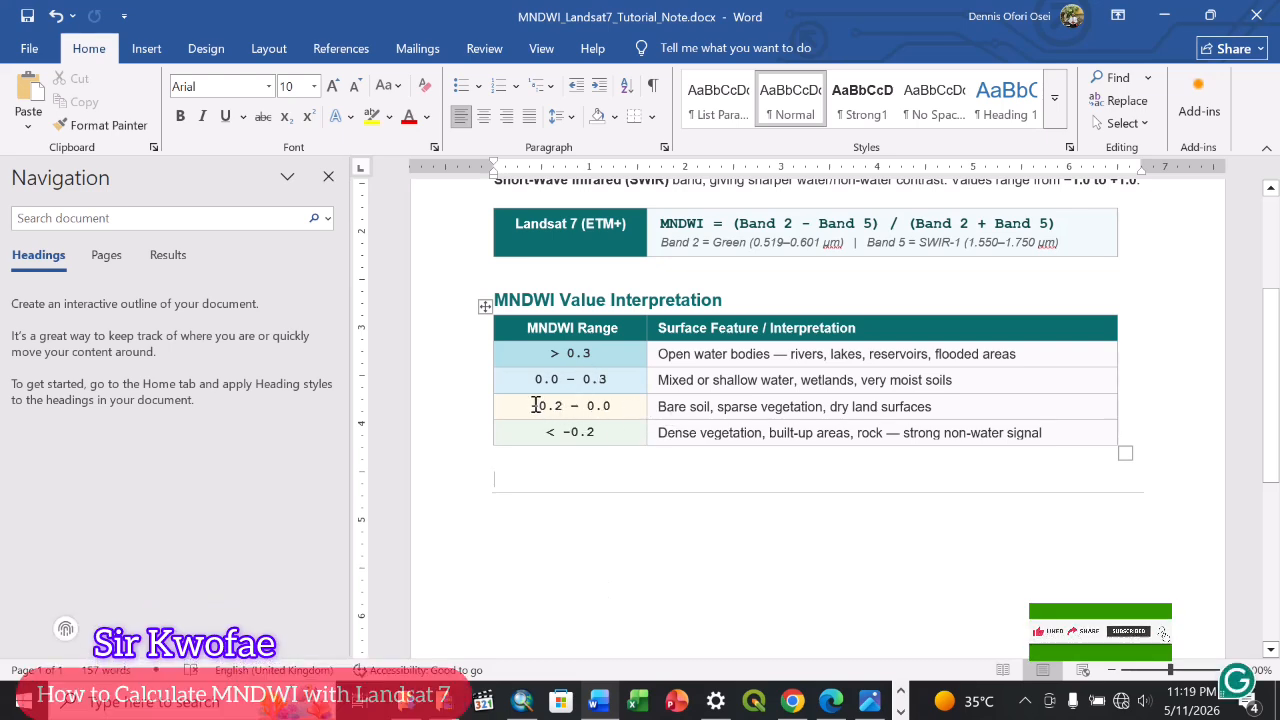
pyautogui.moveTo(533, 406); pyautogui.dragTo(610, 414)
pyautogui.click(610, 412)
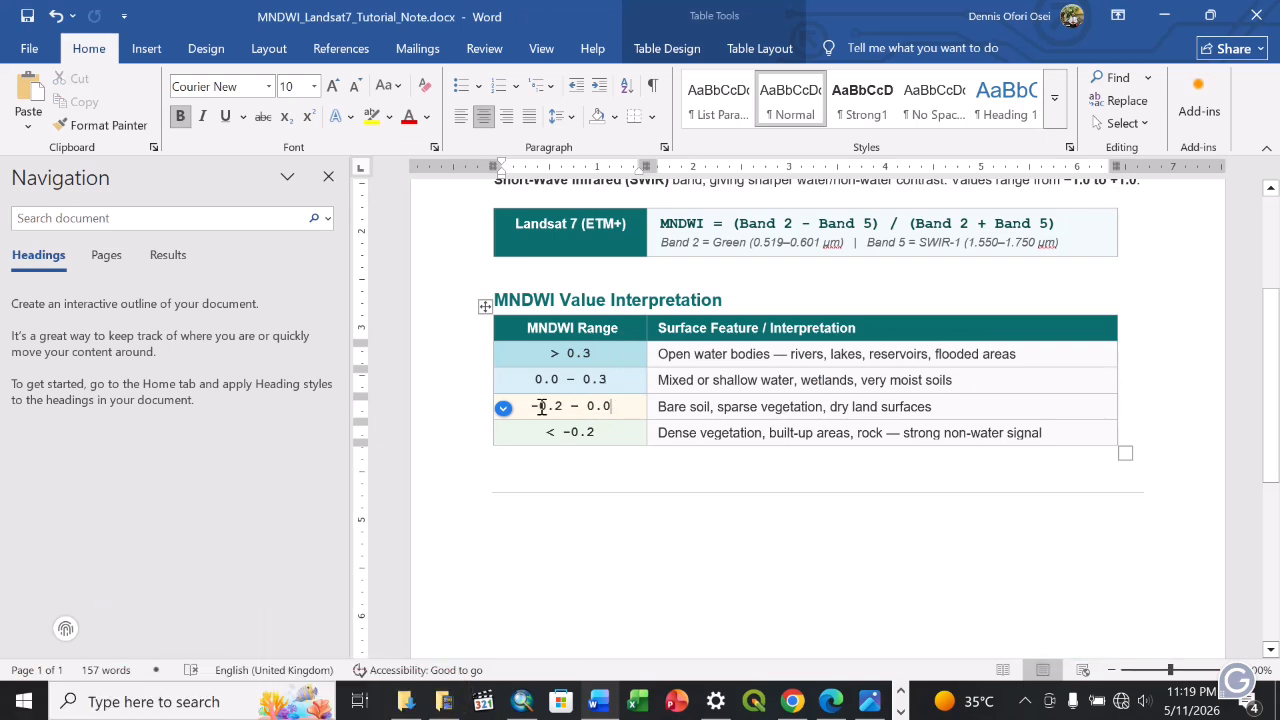
pyautogui.moveTo(541, 406); pyautogui.dragTo(748, 406)
pyautogui.click(750, 408)
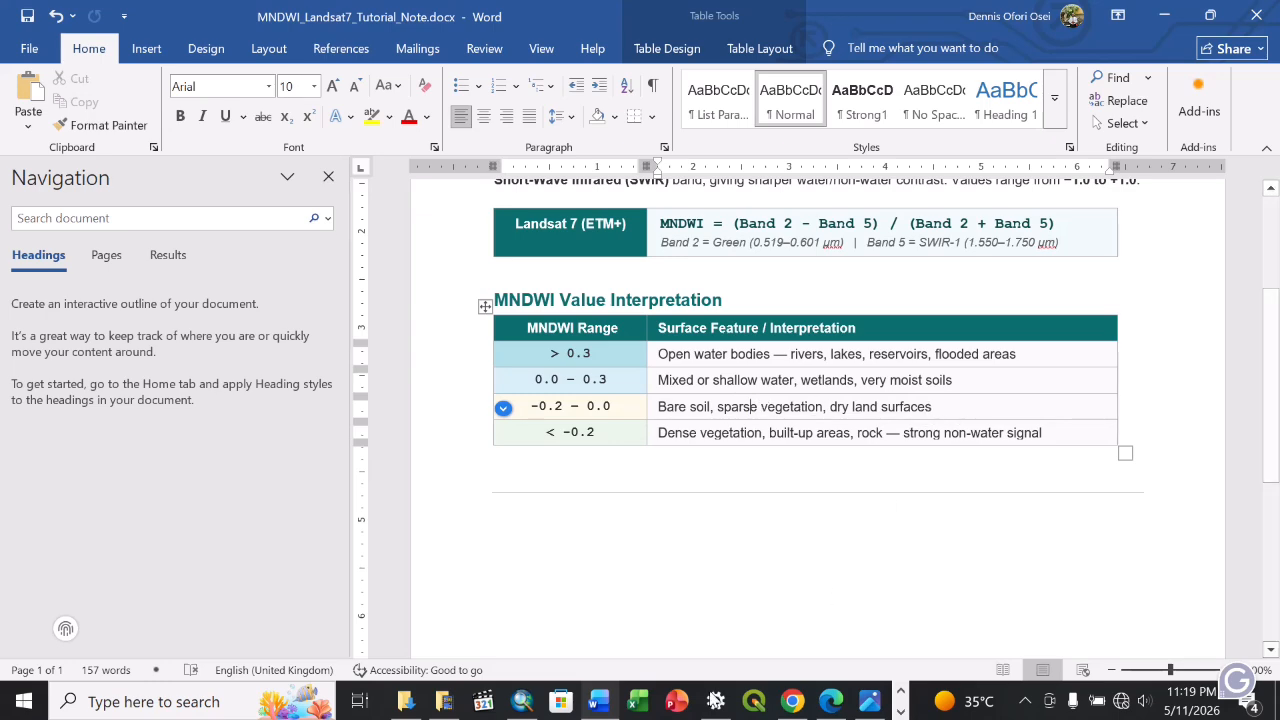
pyautogui.click(535, 704)
pyautogui.doubleClick(498, 384)
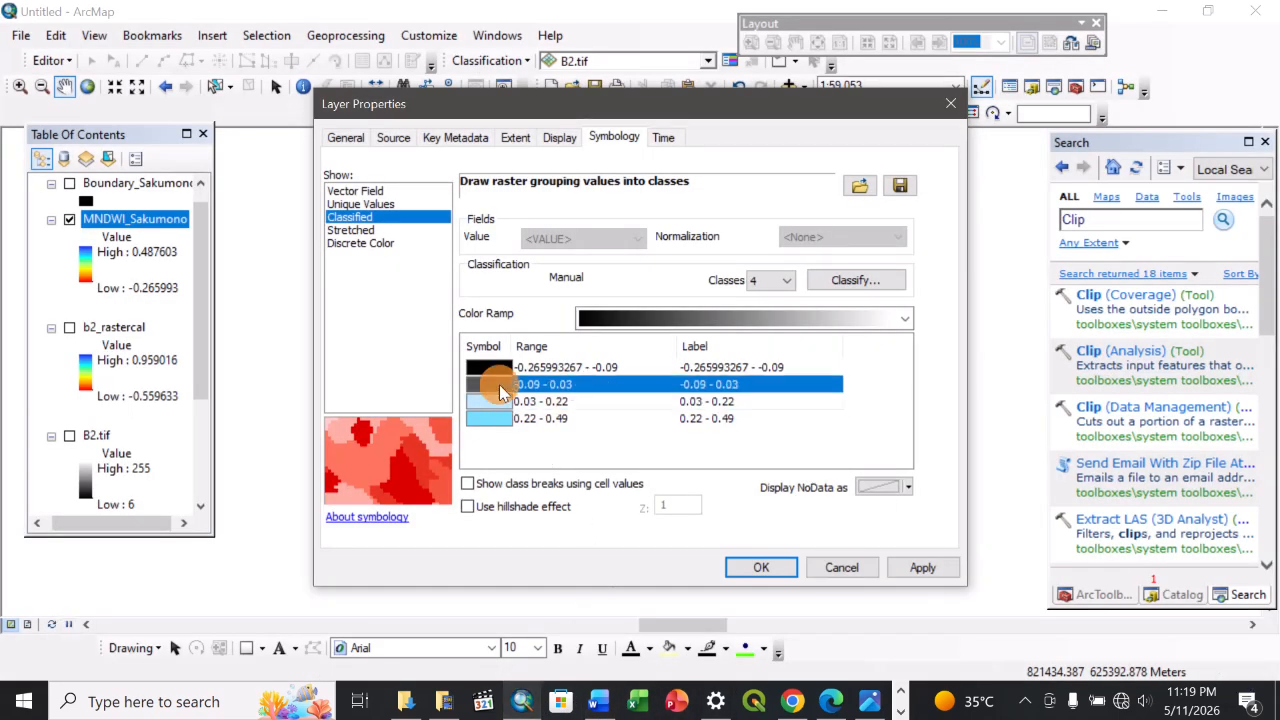
pyautogui.click(547, 428)
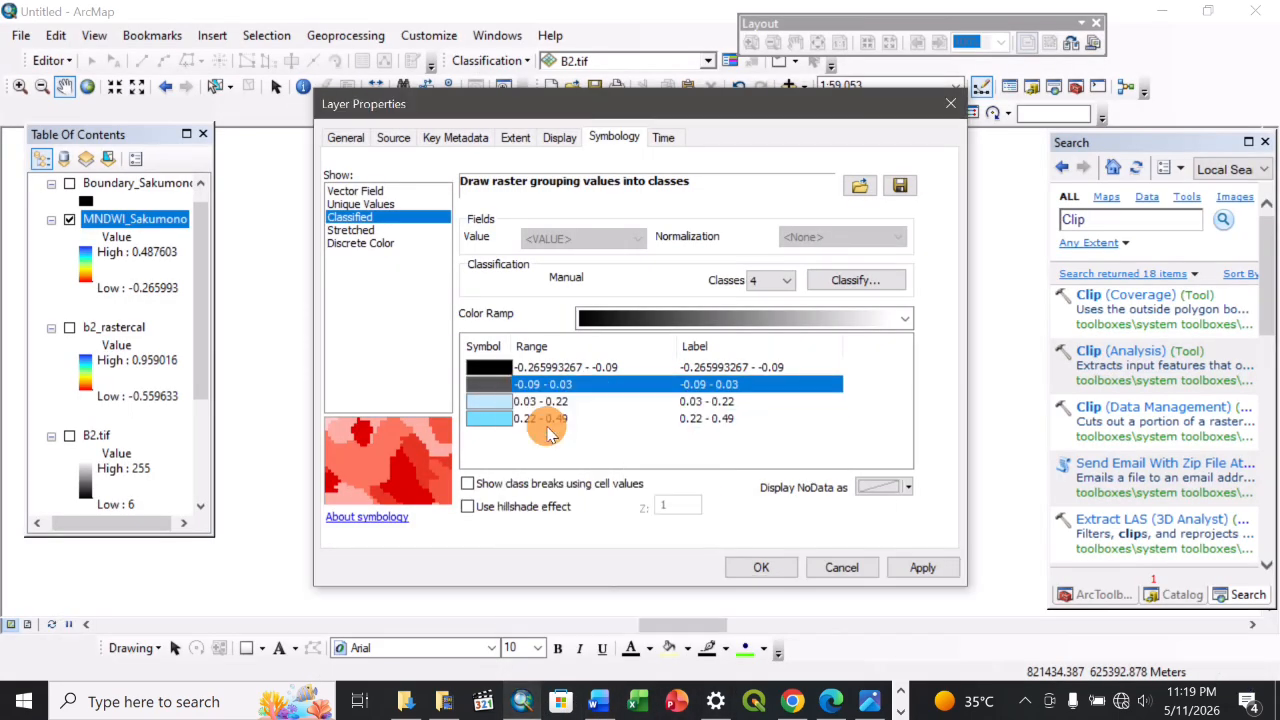
# - Review the dense vegetation and built-up row in Word, color the lowest MNDWI class red in ArcMap, and apply the symbology
pyautogui.click(598, 701)
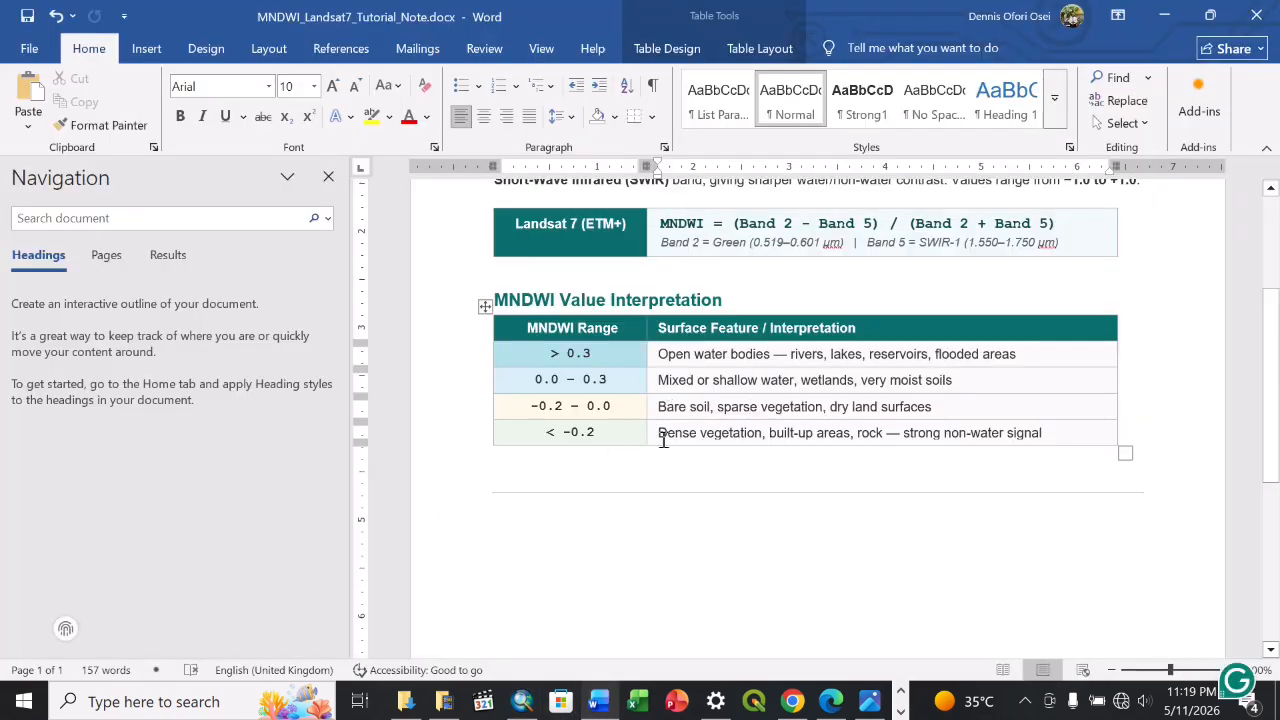
pyautogui.moveTo(665, 433); pyautogui.dragTo(762, 435)
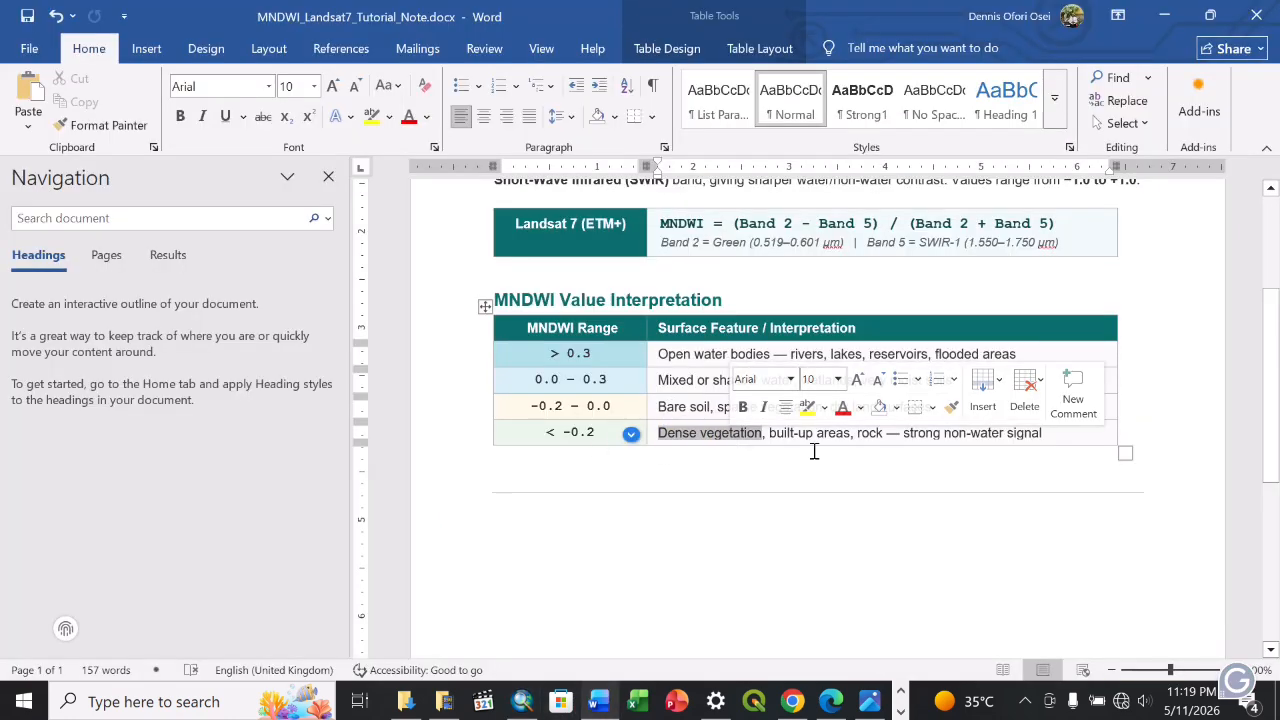
pyautogui.click(814, 450)
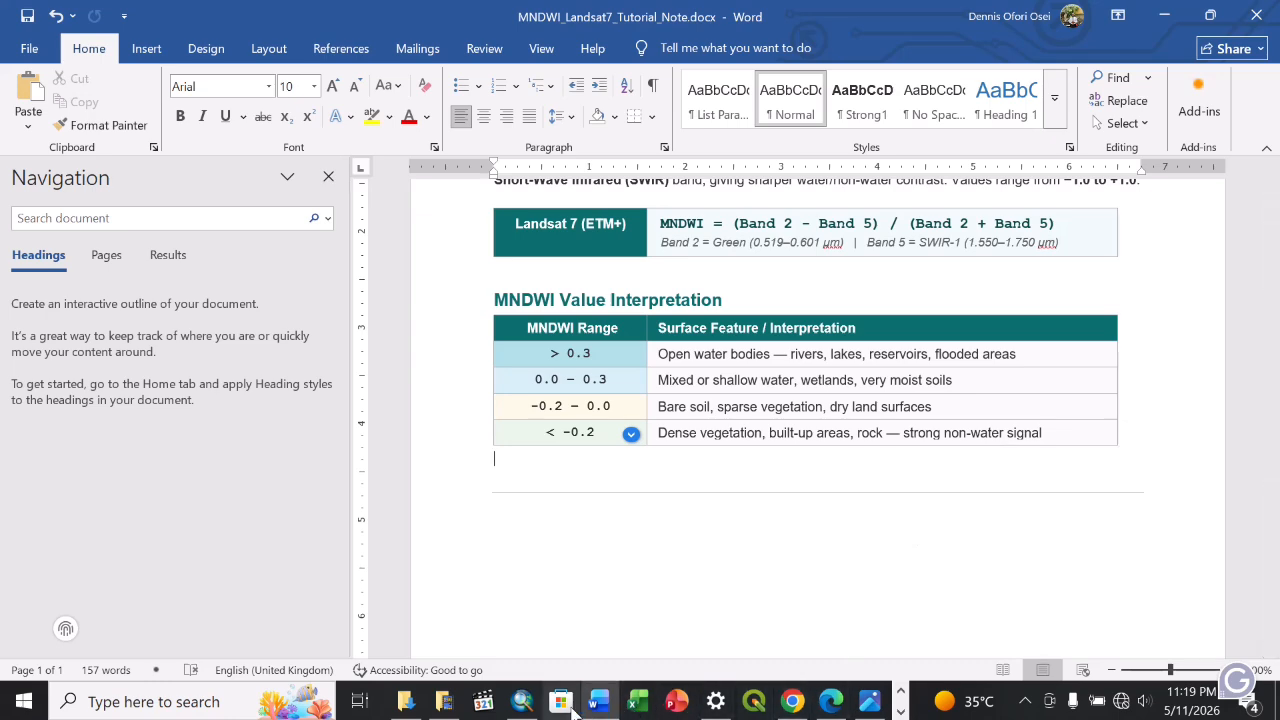
pyautogui.click(522, 701)
pyautogui.click(500, 367)
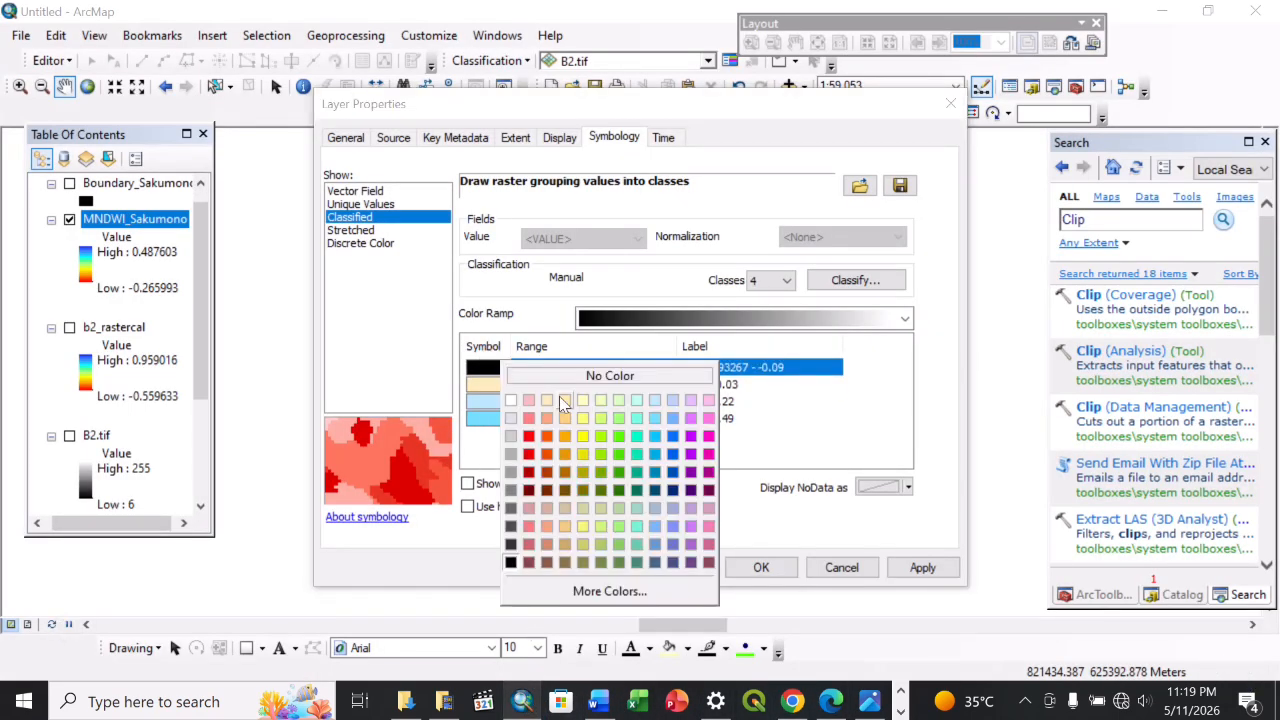
pyautogui.click(540, 421)
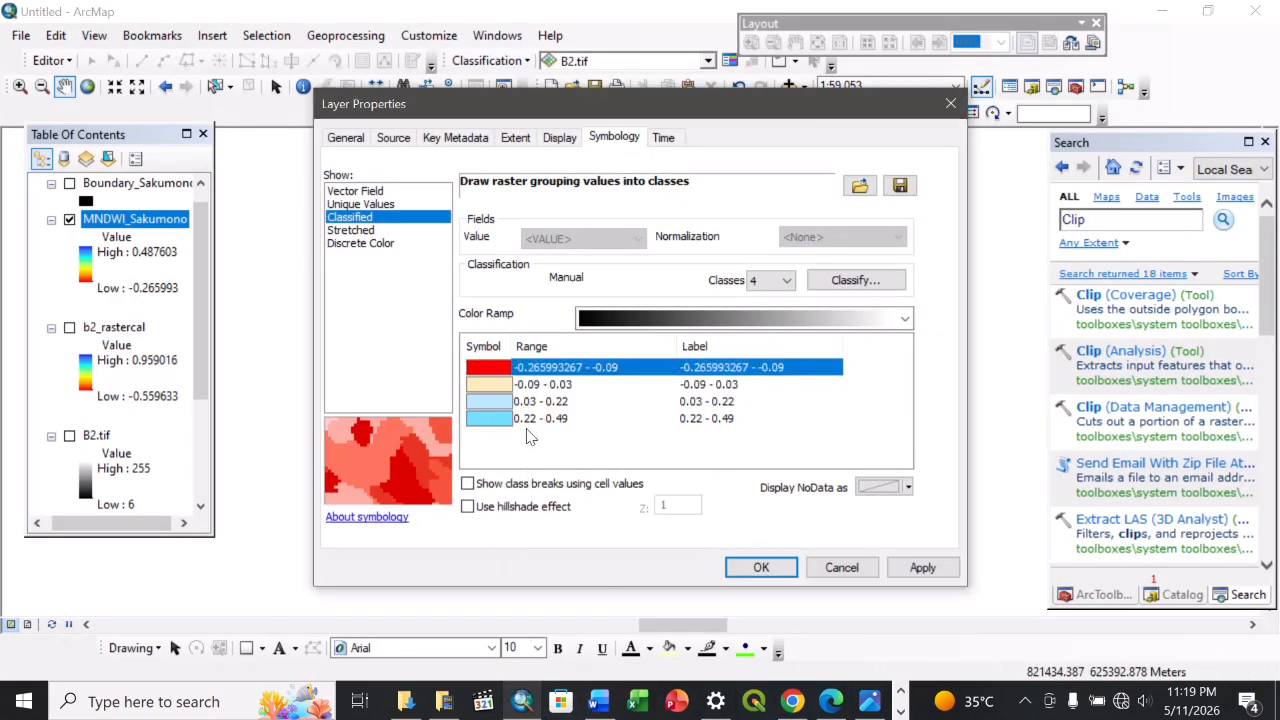
pyautogui.click(752, 570)
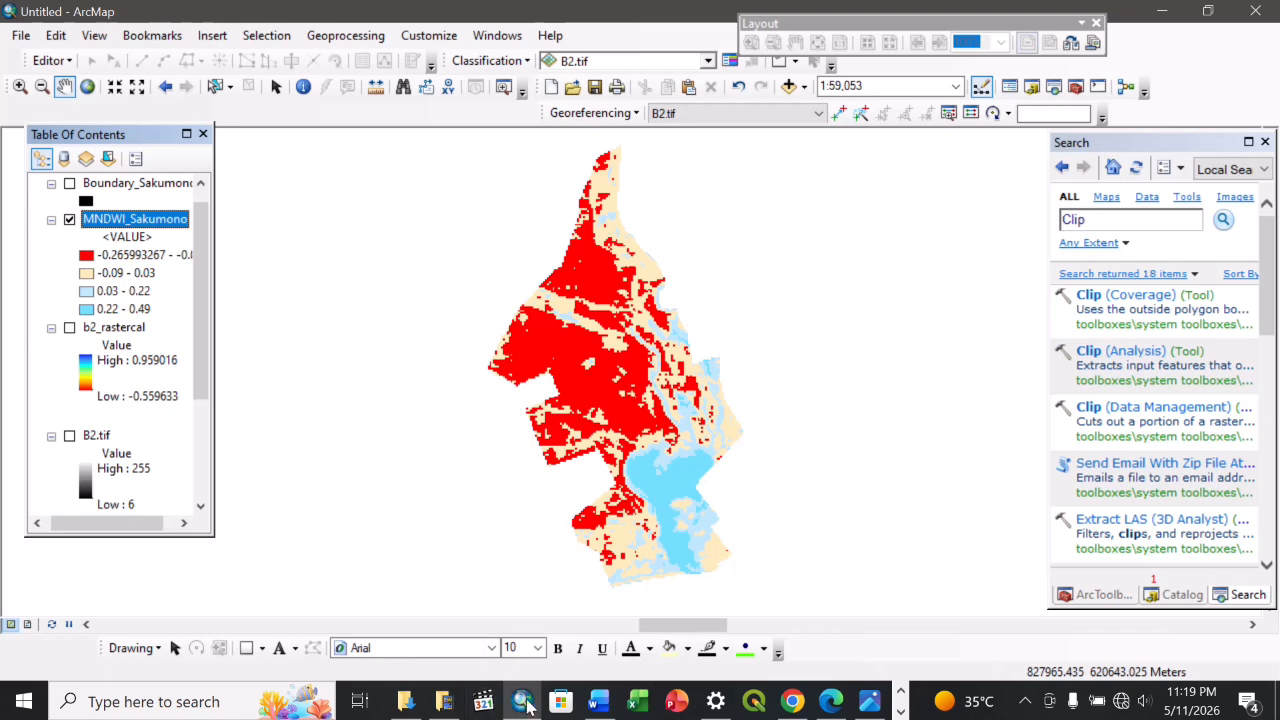
# - Compare the classified Sakumono MNDWI map in ArcMap with the 2005 map in the Combined.jpg image
pyautogui.click(868, 705)
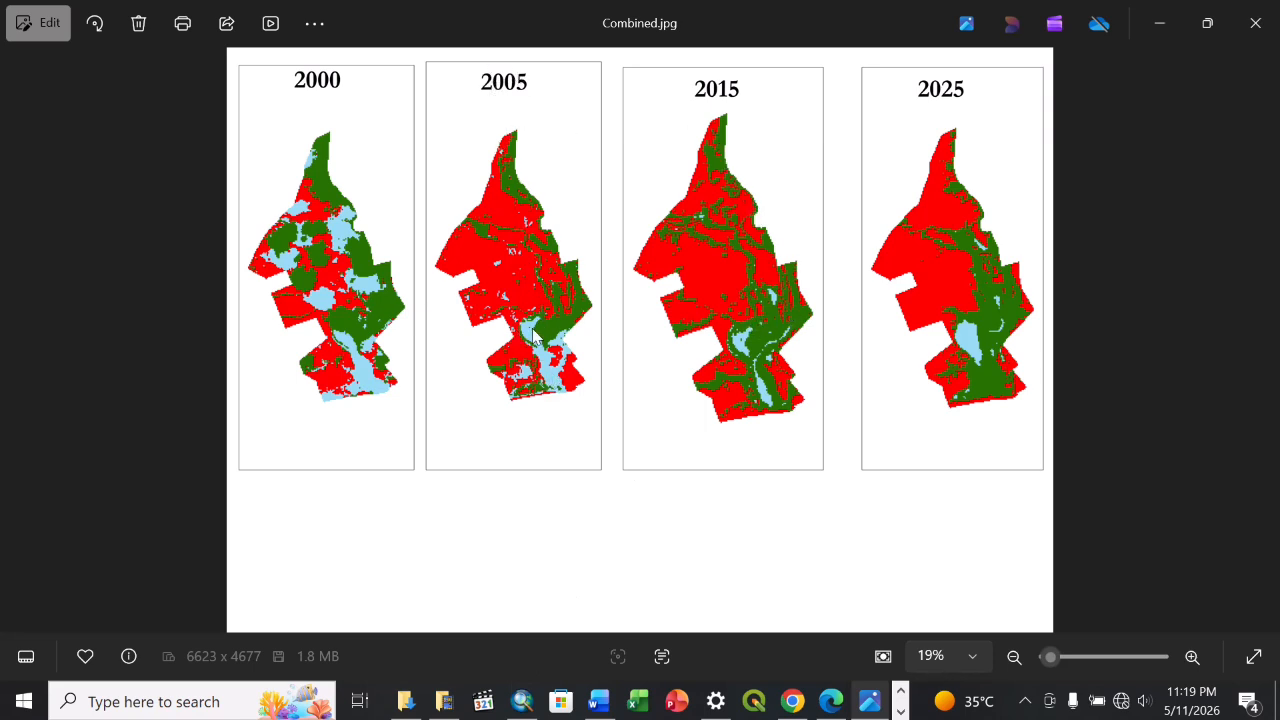
pyautogui.click(522, 701)
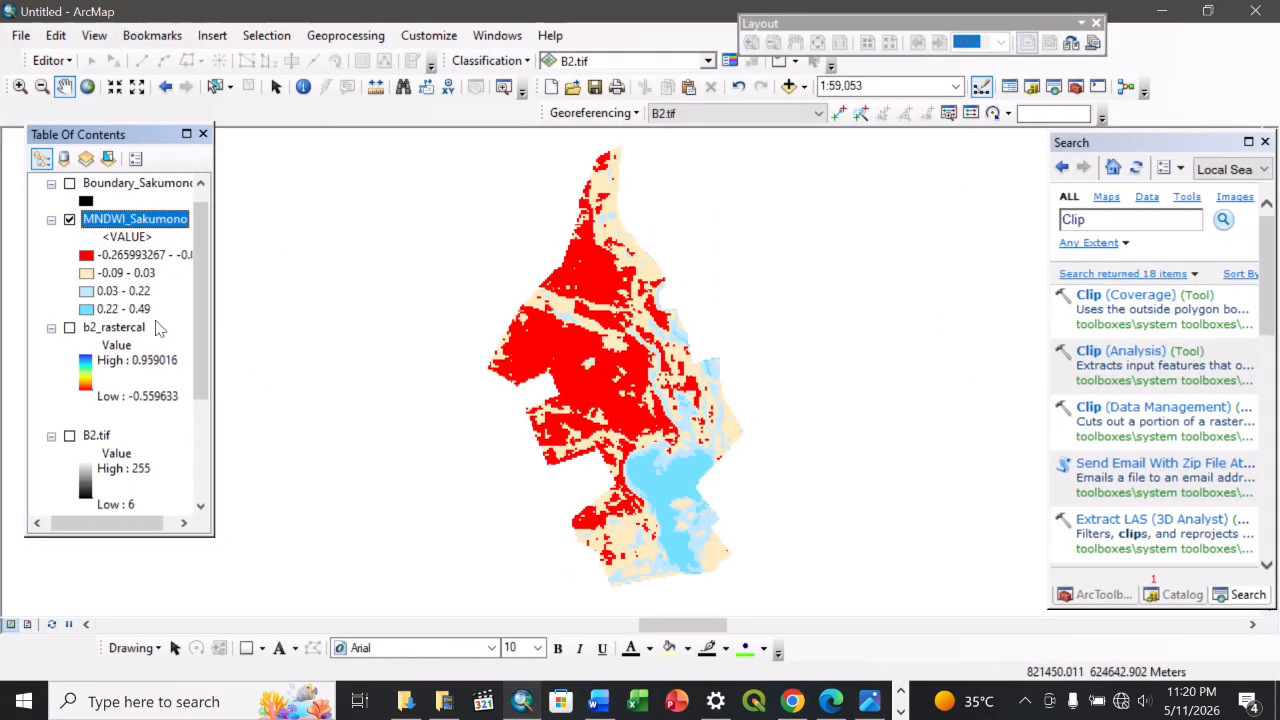
pyautogui.click(521, 698)
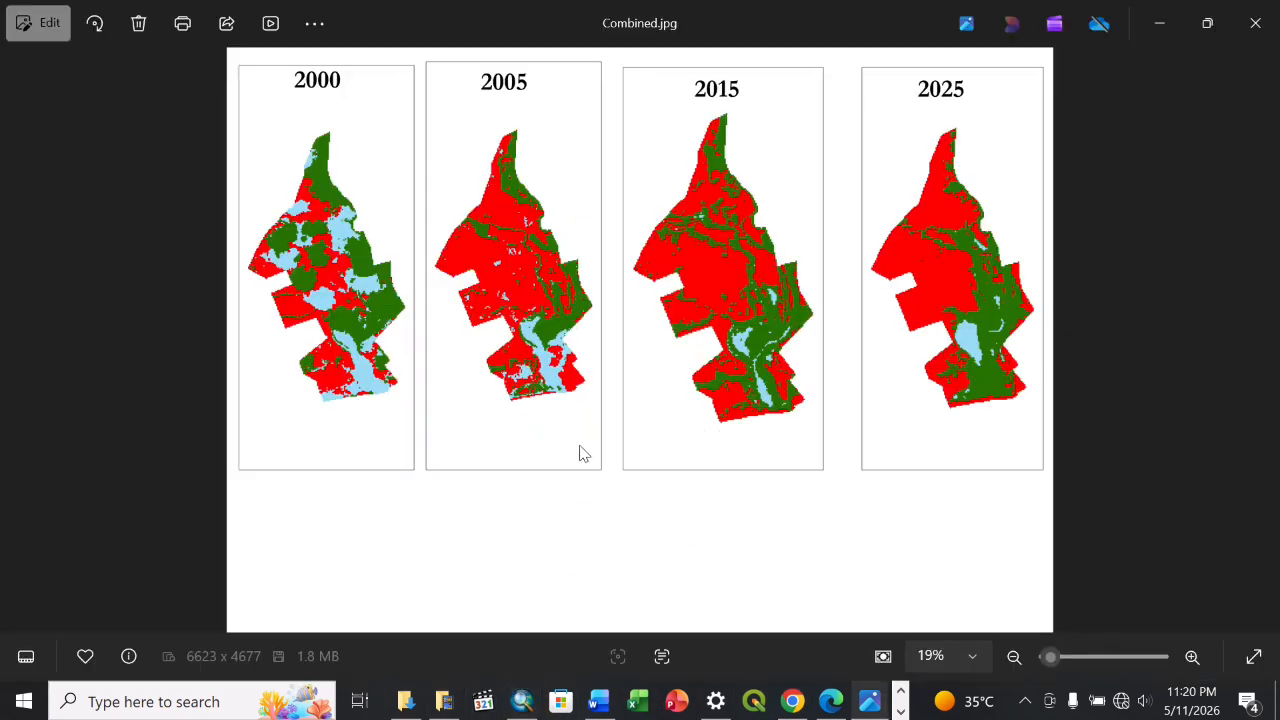
# - Check the dense vegetation and built-up row in the Word note against the ArcMap result and the 2005 map in Combined.jpg
pyautogui.click(598, 701)
pyautogui.click(690, 437)
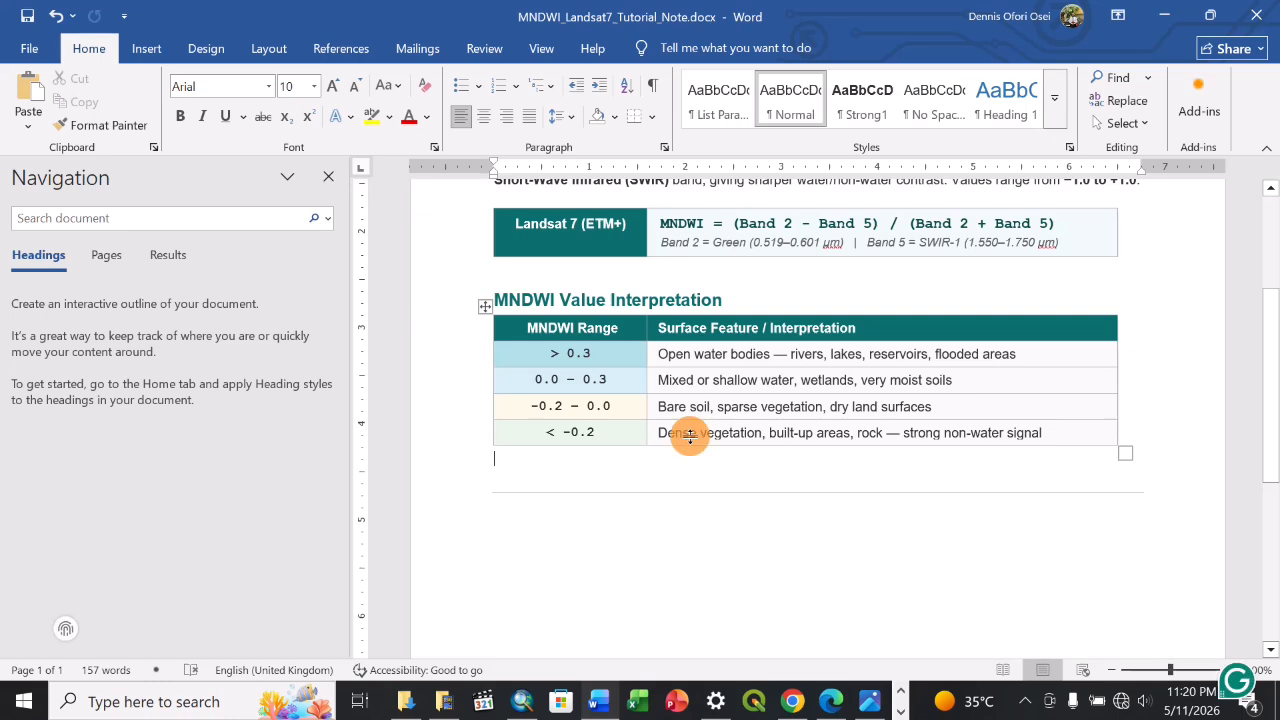
pyautogui.moveTo(690, 437); pyautogui.dragTo(762, 441)
pyautogui.click(811, 448)
pyautogui.click(527, 708)
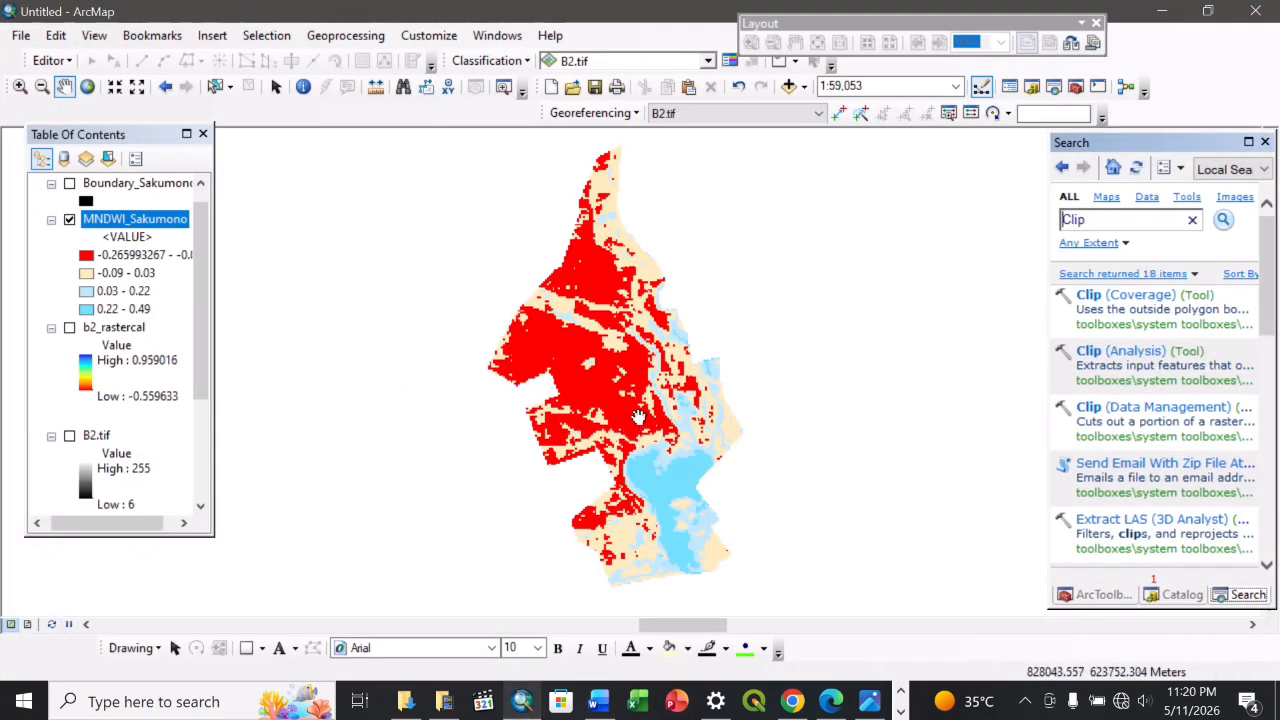
pyautogui.click(869, 701)
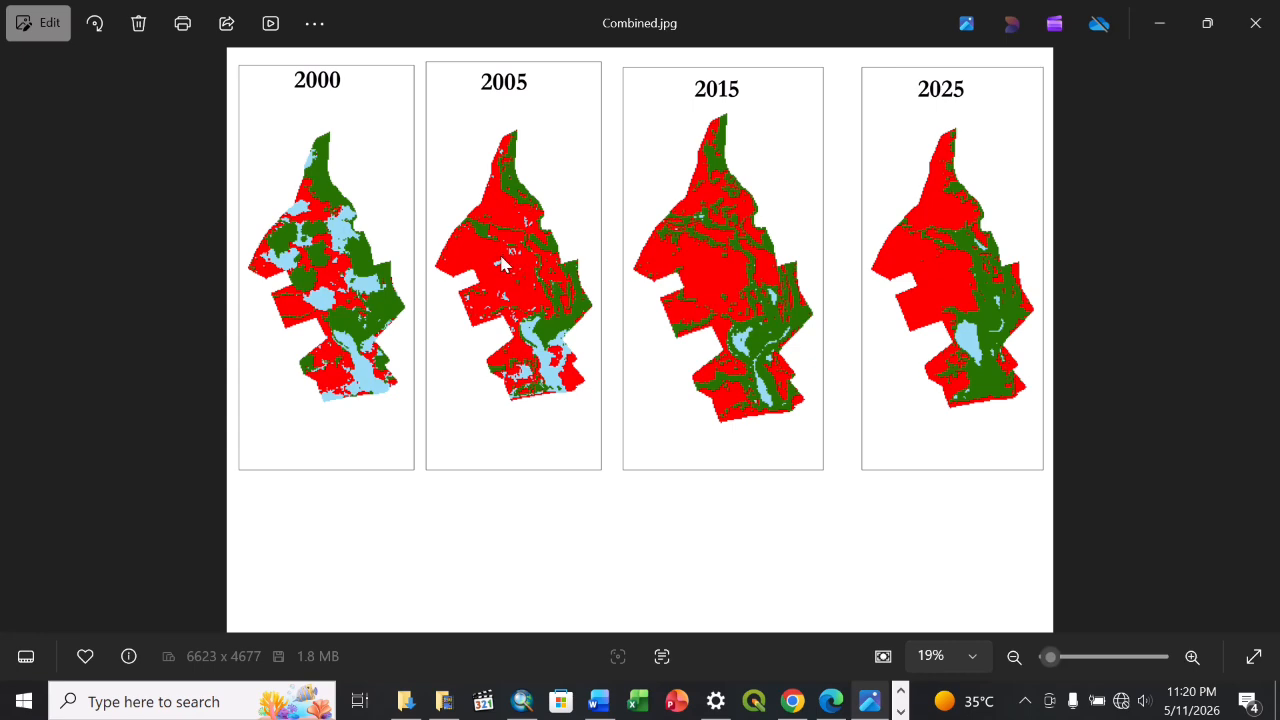
pyautogui.click(522, 701)
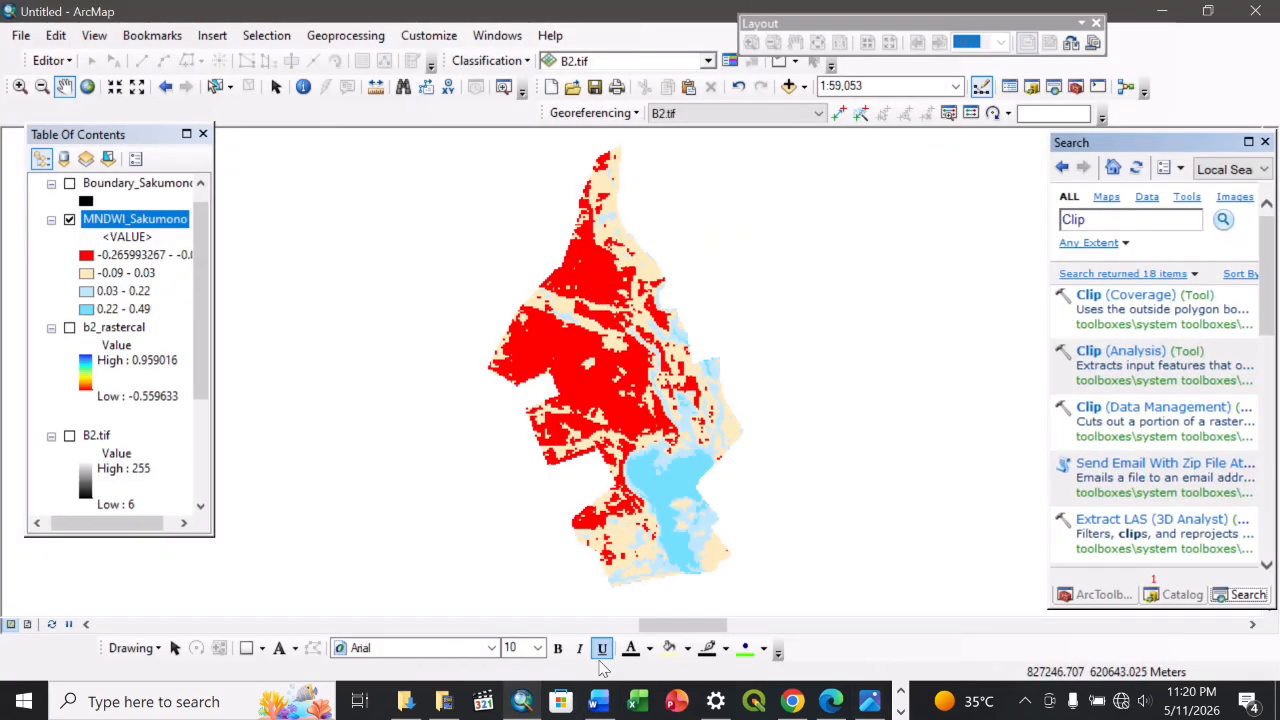
# - Review the open water, shallow water and built-up areas entries in the MNDWI interpretation table of the Word note
pyautogui.click(598, 701)
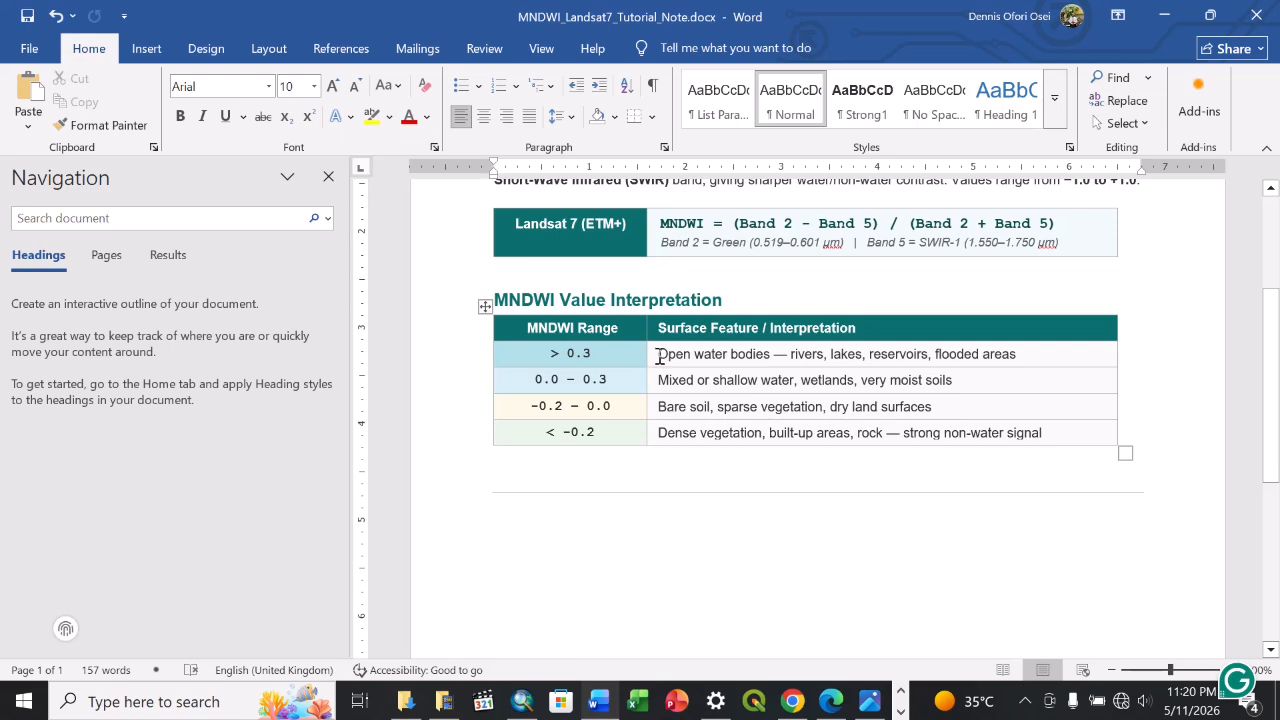
pyautogui.moveTo(660, 356); pyautogui.dragTo(866, 372)
pyautogui.click(711, 384)
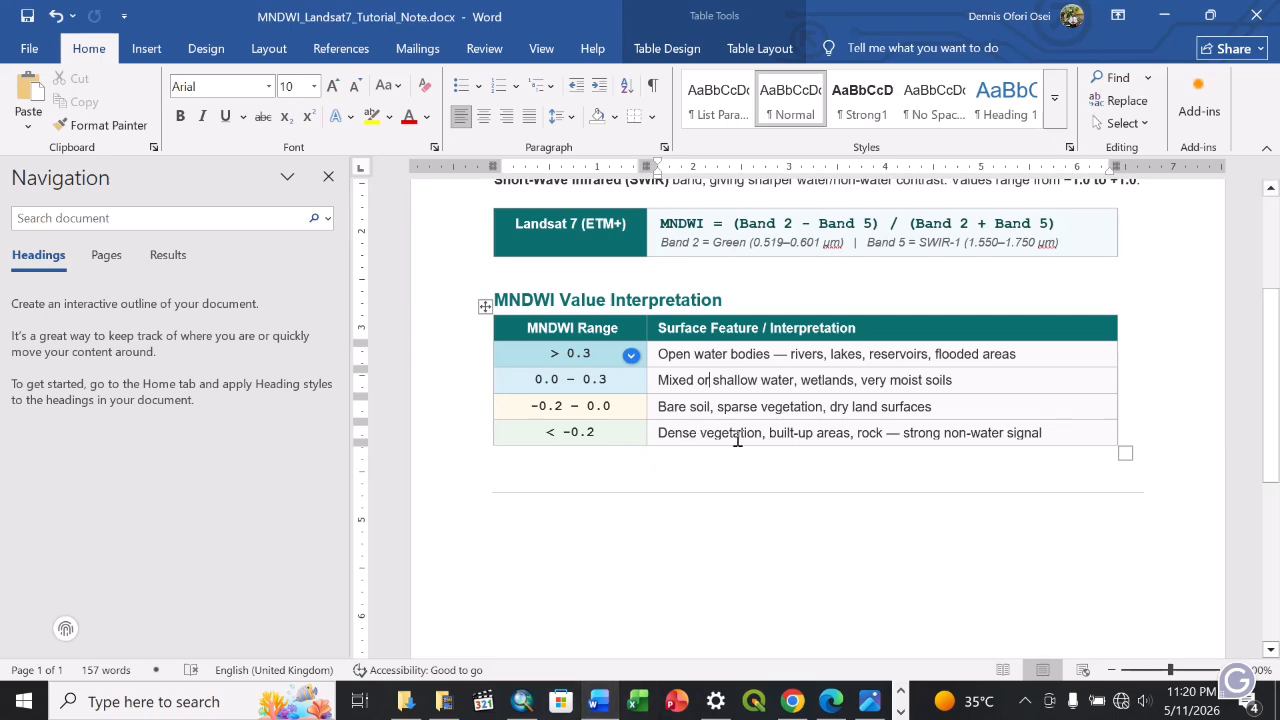
pyautogui.moveTo(786, 436); pyautogui.dragTo(850, 436)
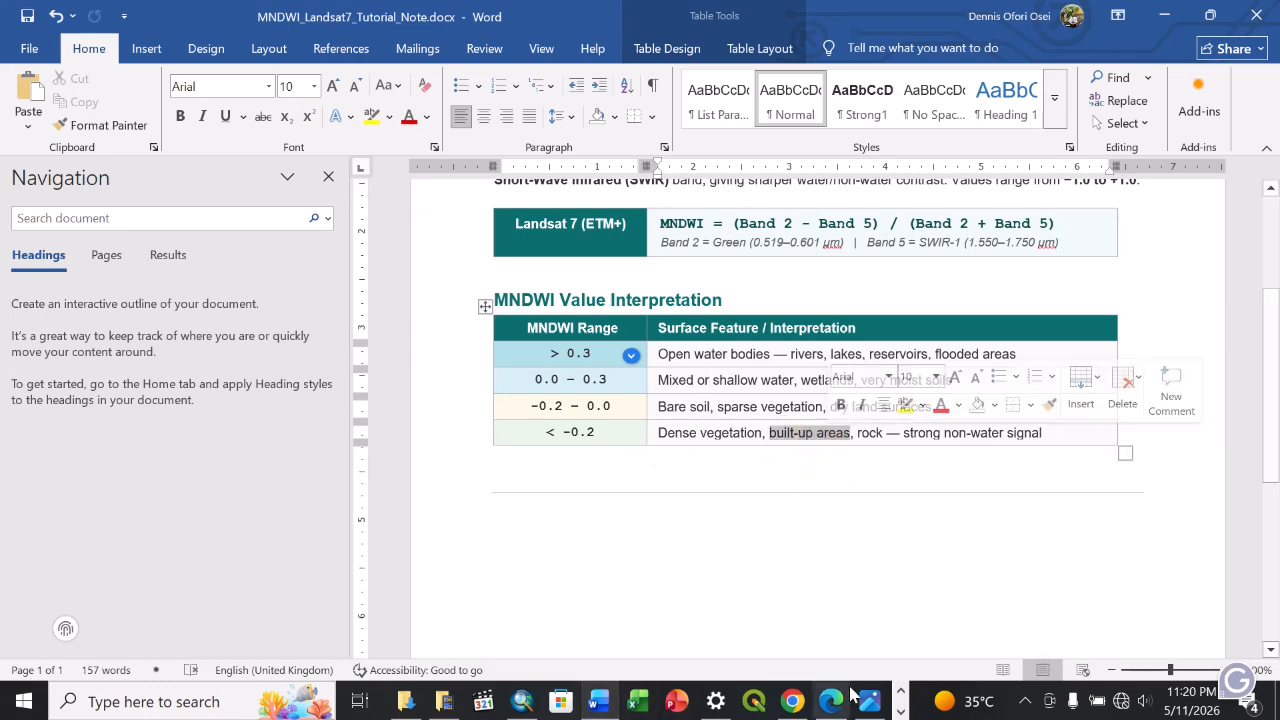
# - Compare the red and cream classes of the ArcMap MNDWI layer with the red and green areas of the 2005 map in Combined.jpg
pyautogui.click(522, 701)
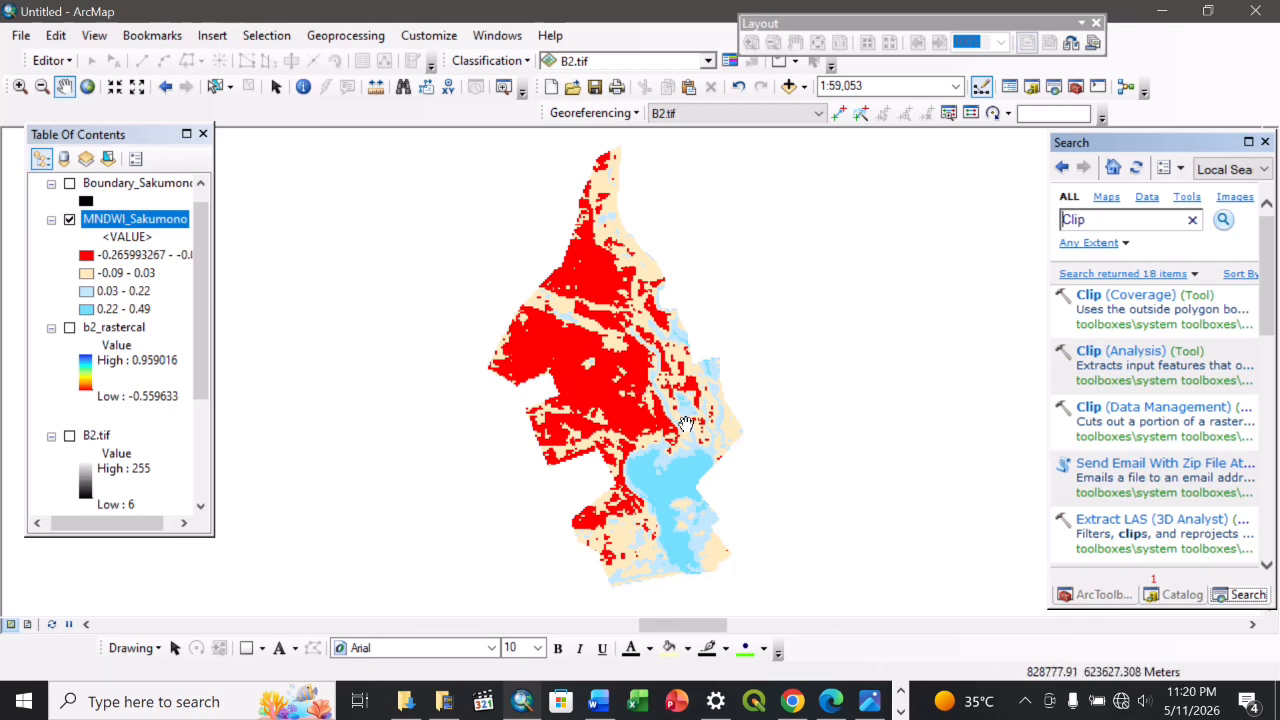
pyautogui.click(870, 705)
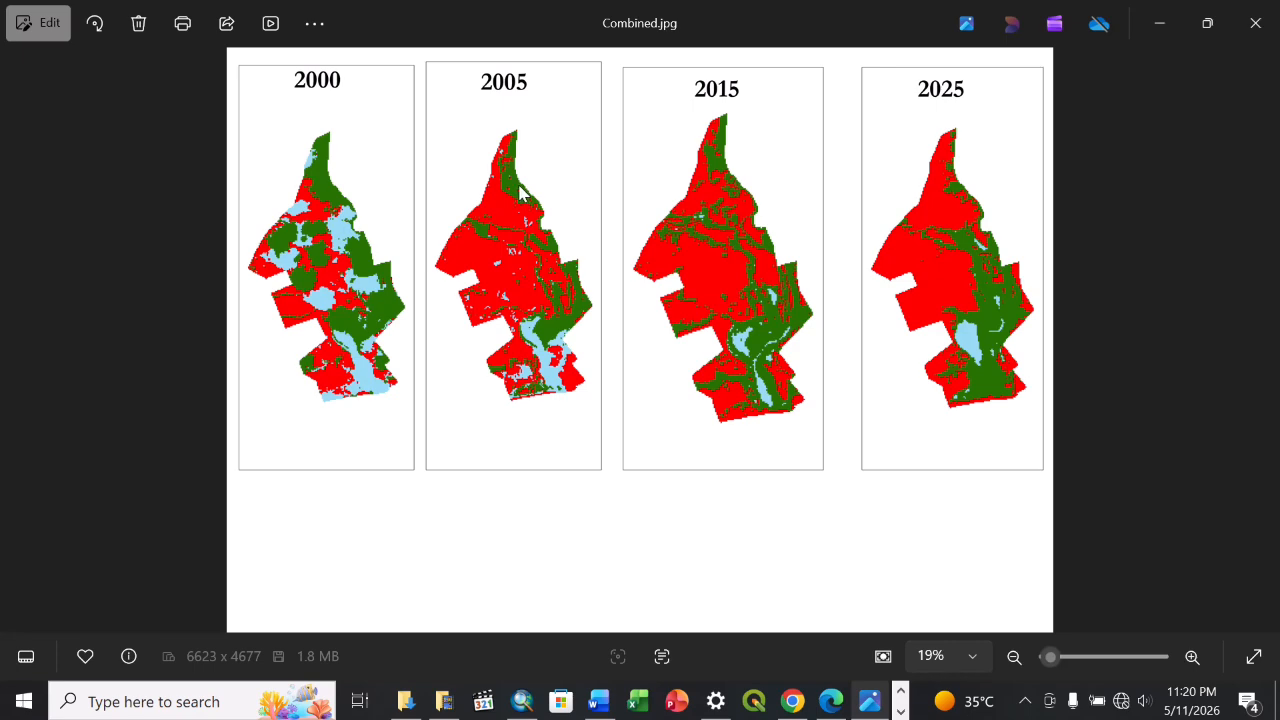
pyautogui.click(525, 700)
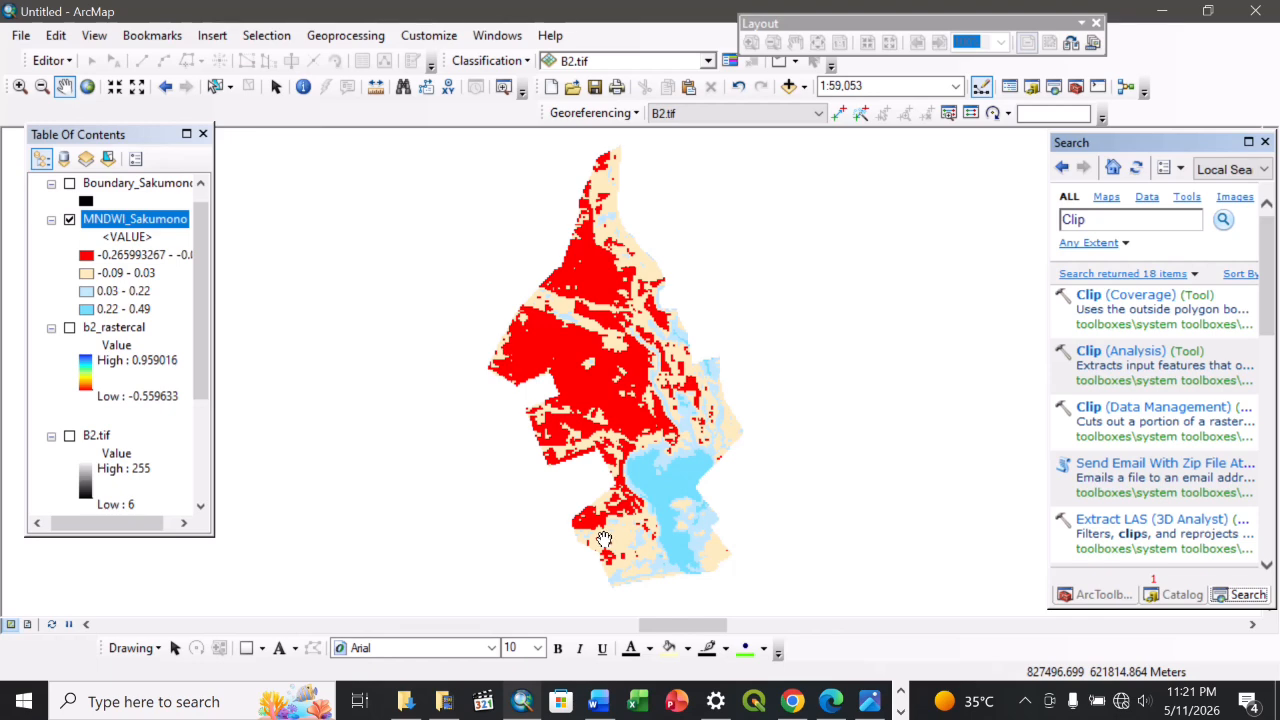
pyautogui.click(869, 701)
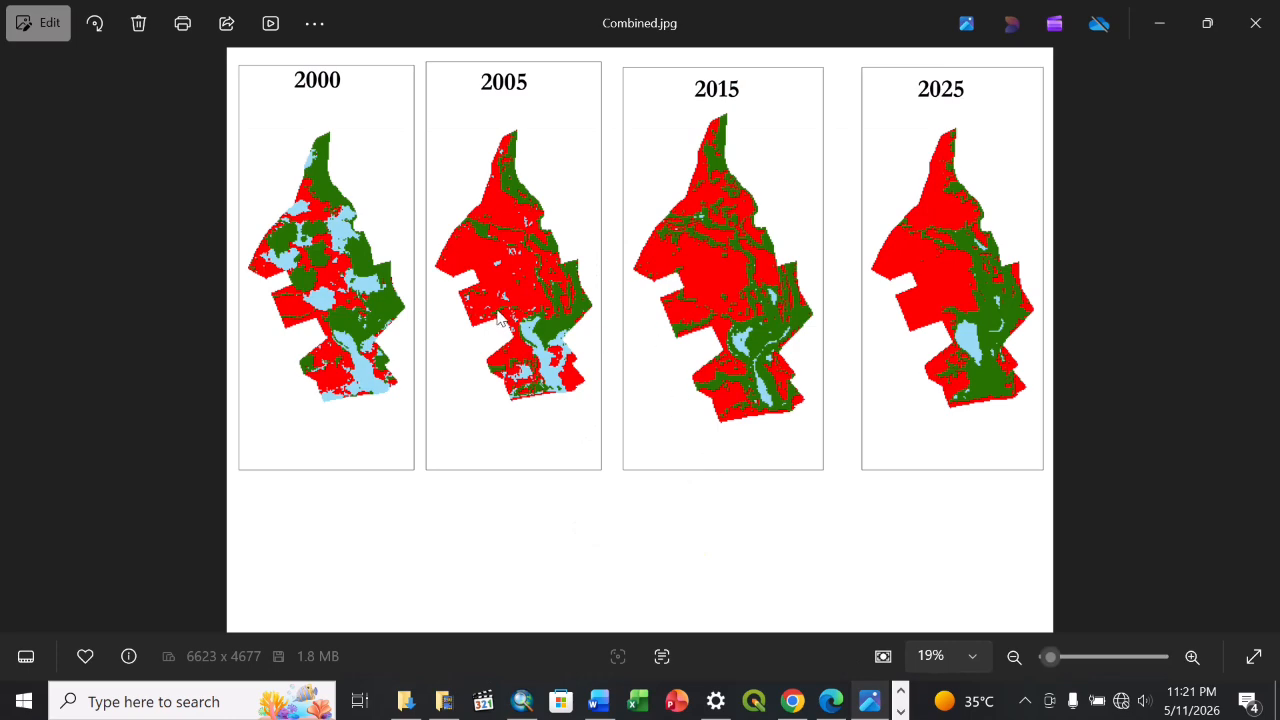
pyautogui.click(522, 701)
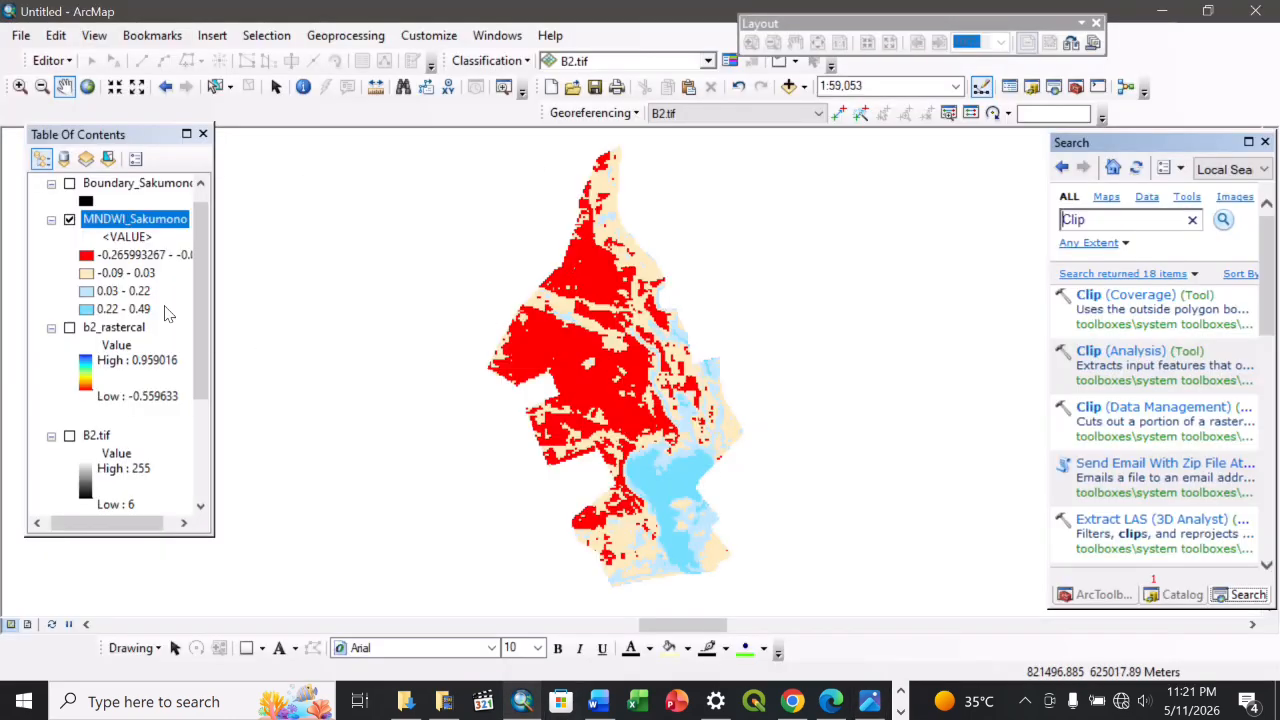
# - Recolor the -0.09 - 0.03 class of the MNDWI_Sakumono layer dark green and apply the symbology
pyautogui.click(81, 273)
pyautogui.click(737, 252)
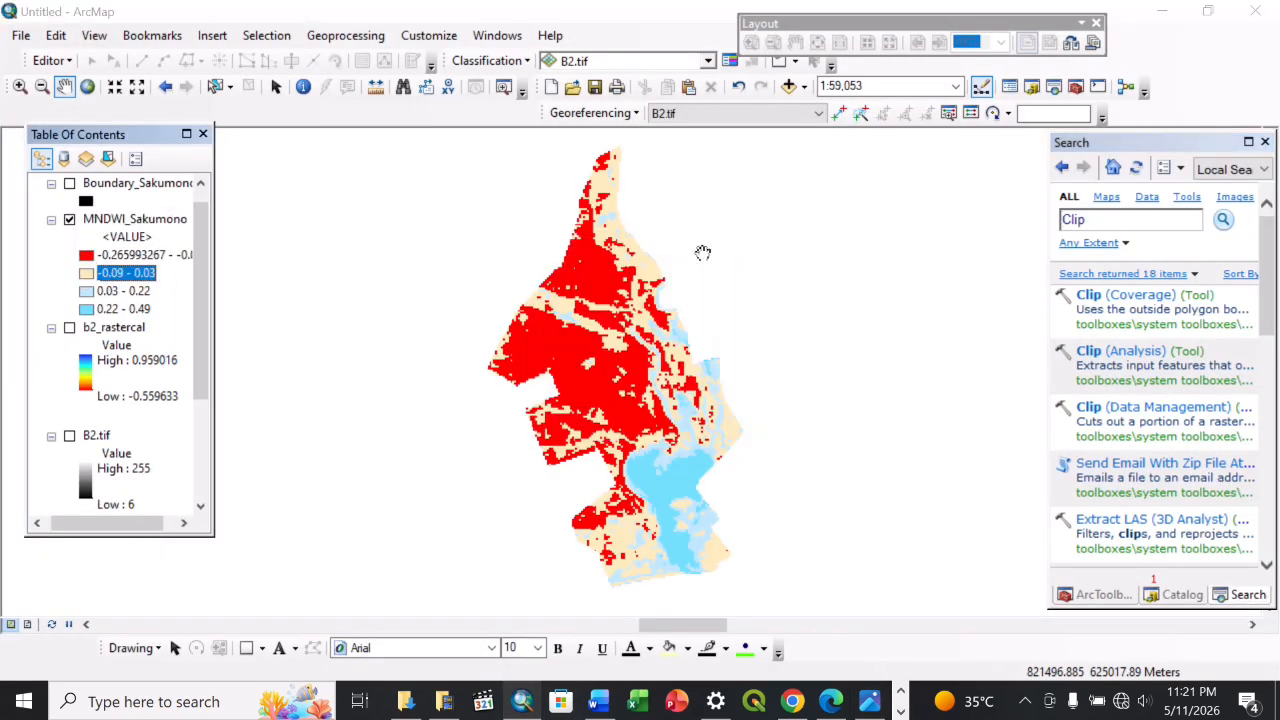
pyautogui.rightClick(92, 215)
pyautogui.click(122, 507)
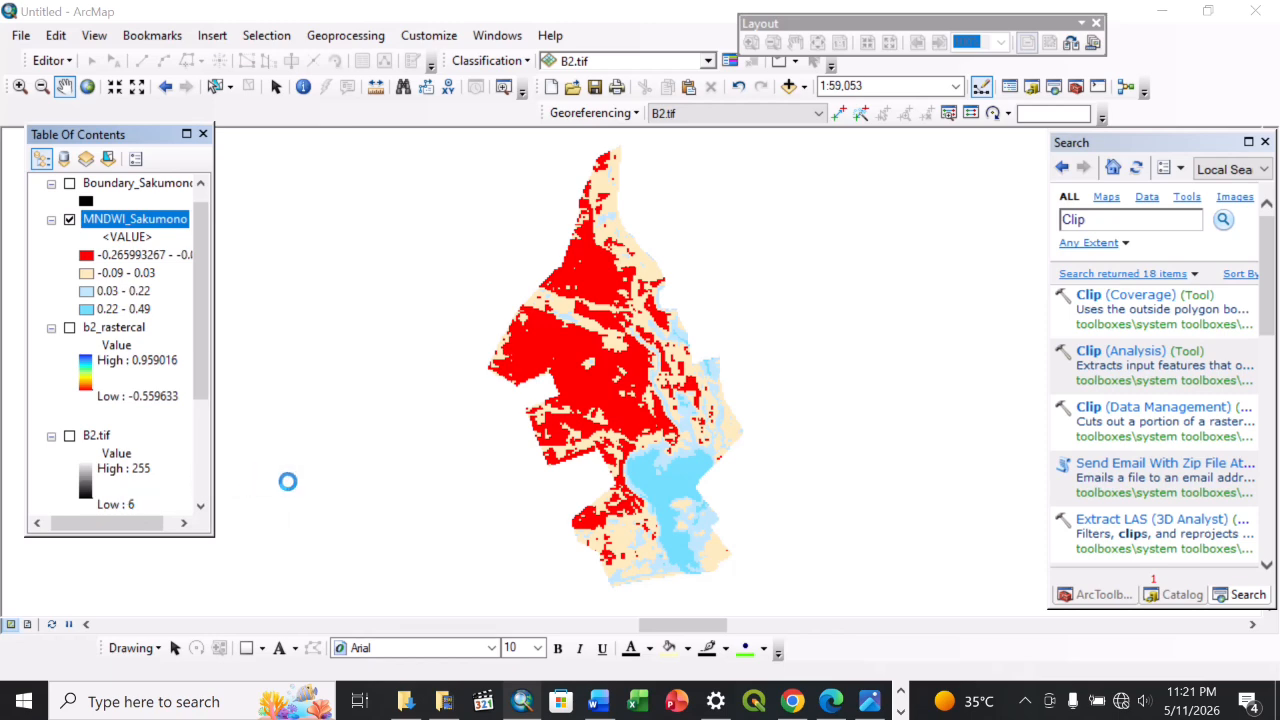
pyautogui.click(494, 382)
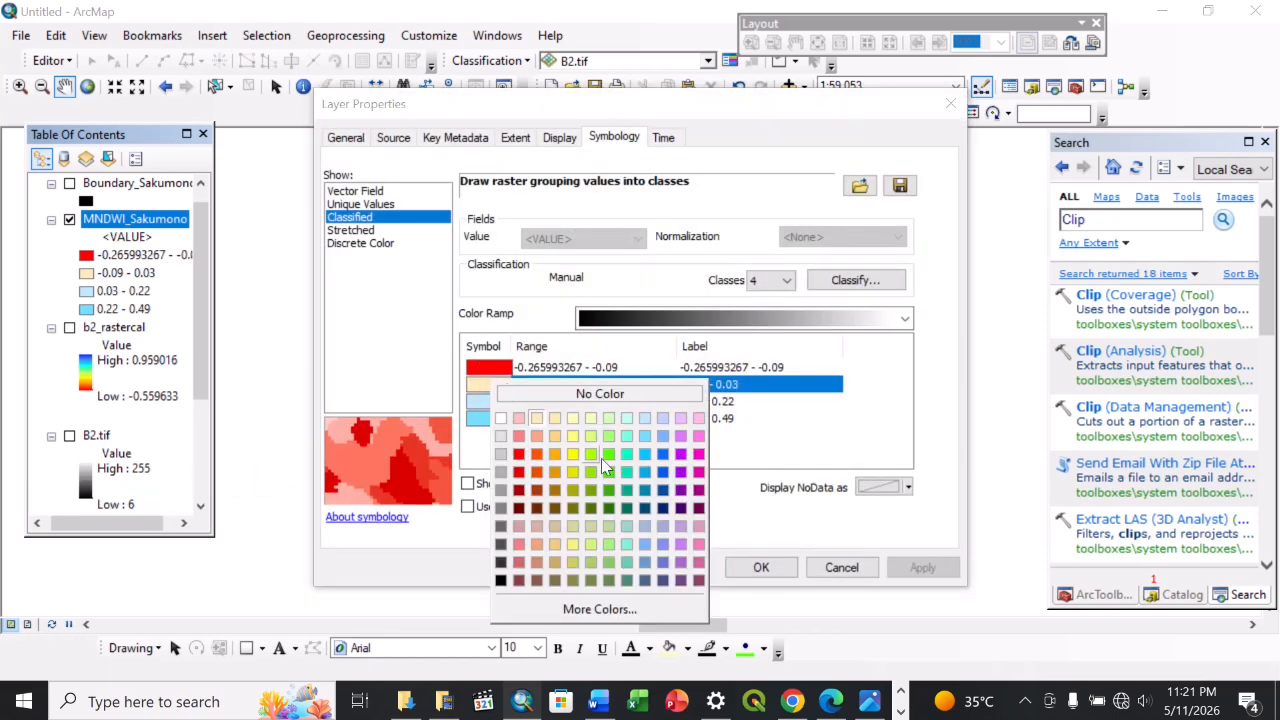
pyautogui.click(612, 507)
pyautogui.click(761, 567)
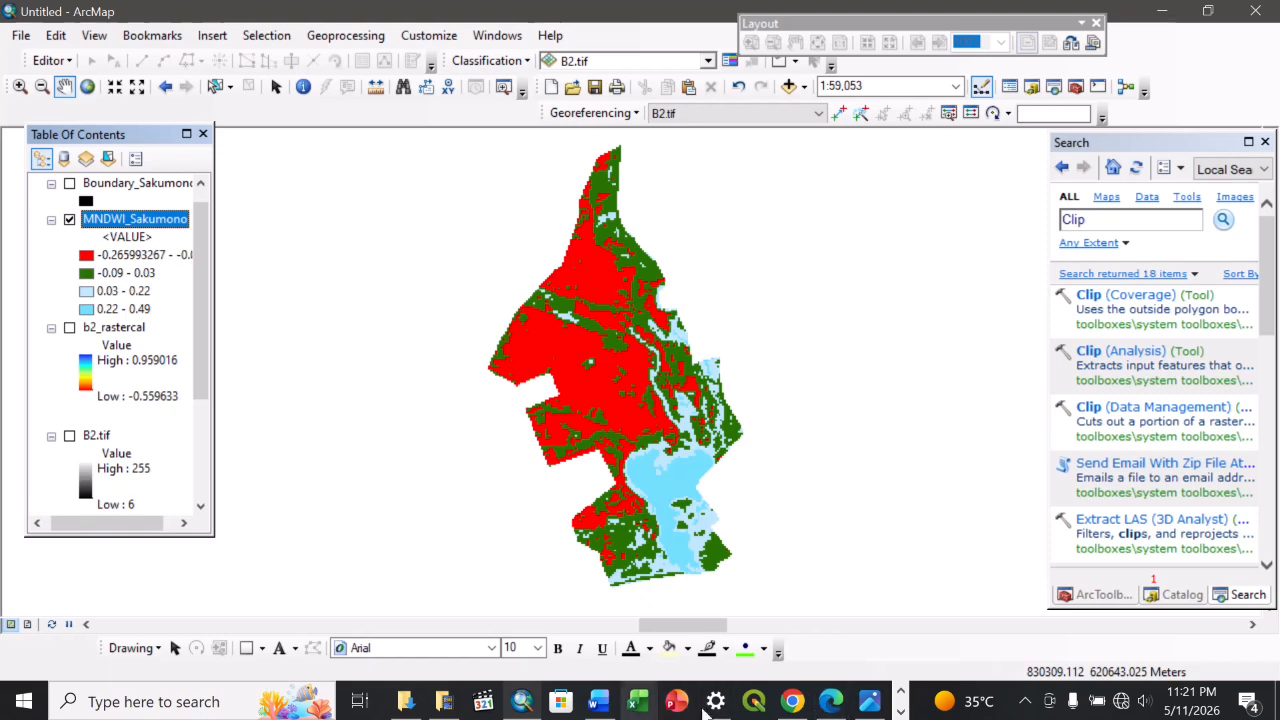
# - Compare the recolored MNDWI map with the yearly maps in Combined.jpg and examine its classes in ArcMap
pyautogui.click(868, 702)
pyautogui.click(868, 702)
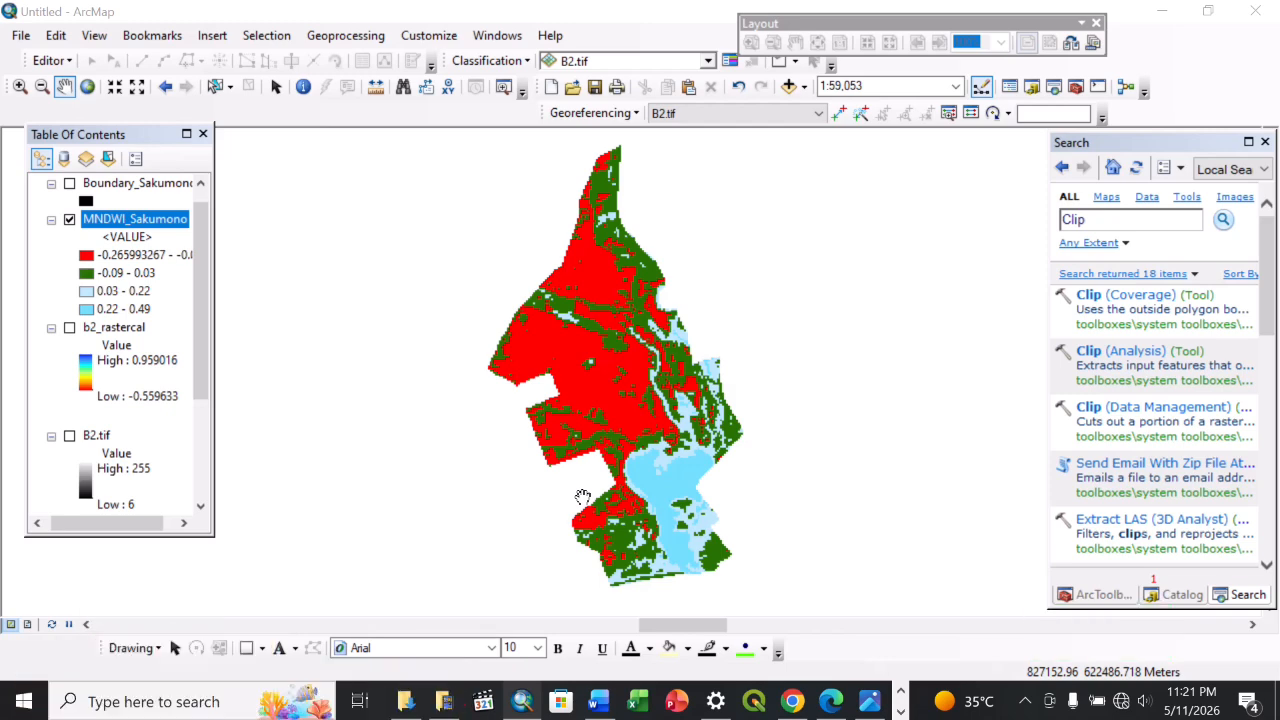
pyautogui.moveTo(583, 497); pyautogui.dragTo(609, 497)
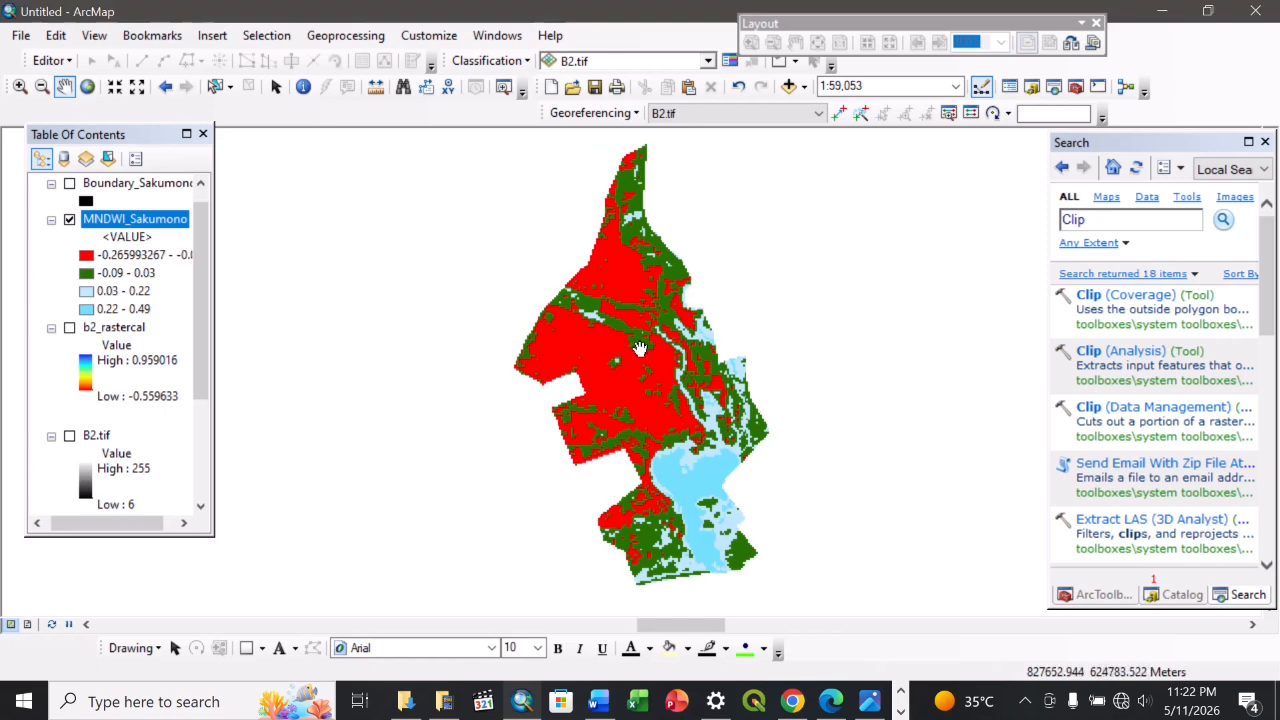
pyautogui.moveTo(658, 334); pyautogui.dragTo(666, 323)
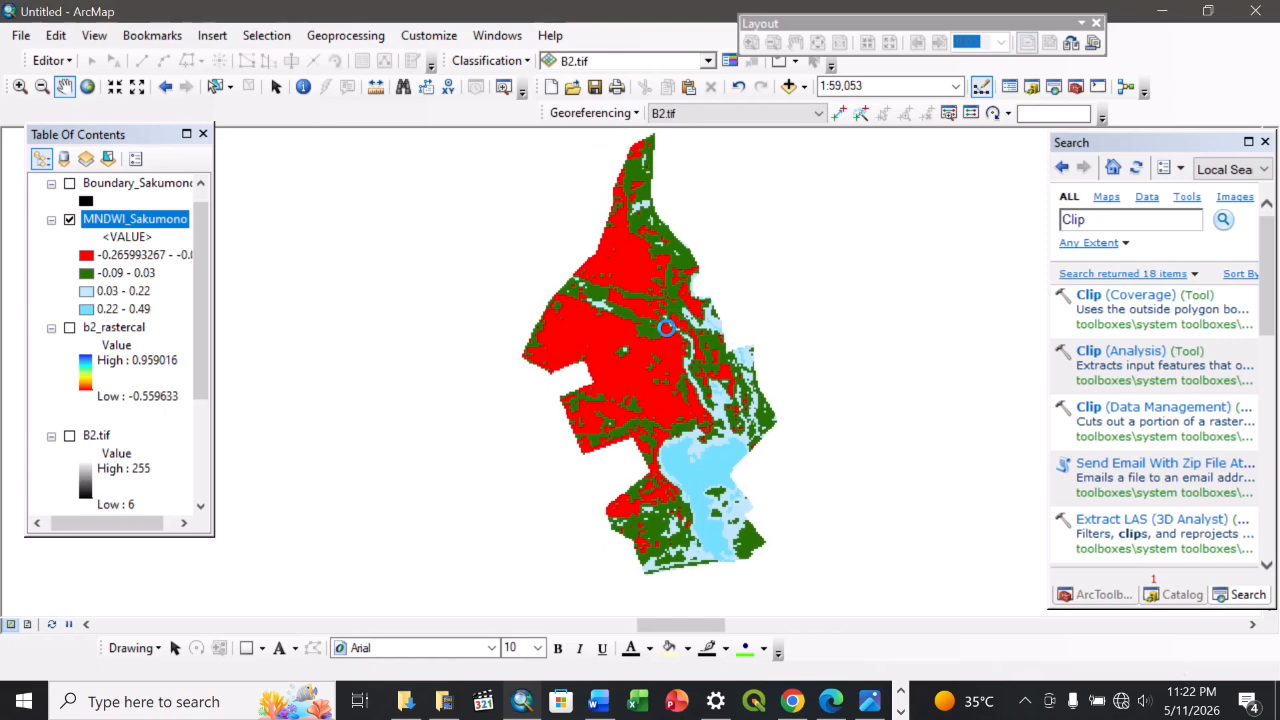